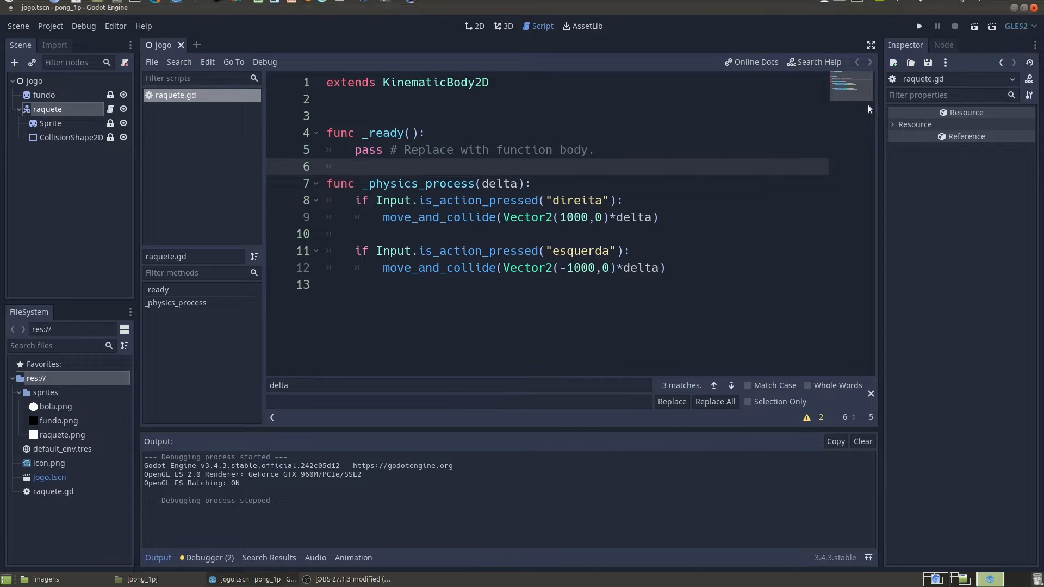
Step: Run the project, move the paddle back and forth past the window edges, and close the game window
{"action": "left_click", "coordinate": [919, 26]}
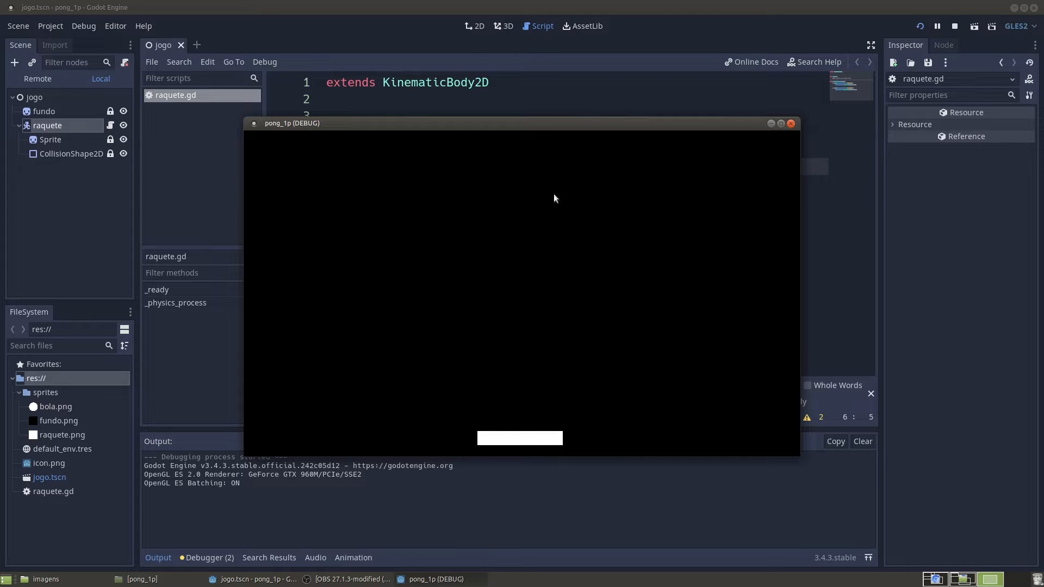
{"action": "key", "text": "Right"}
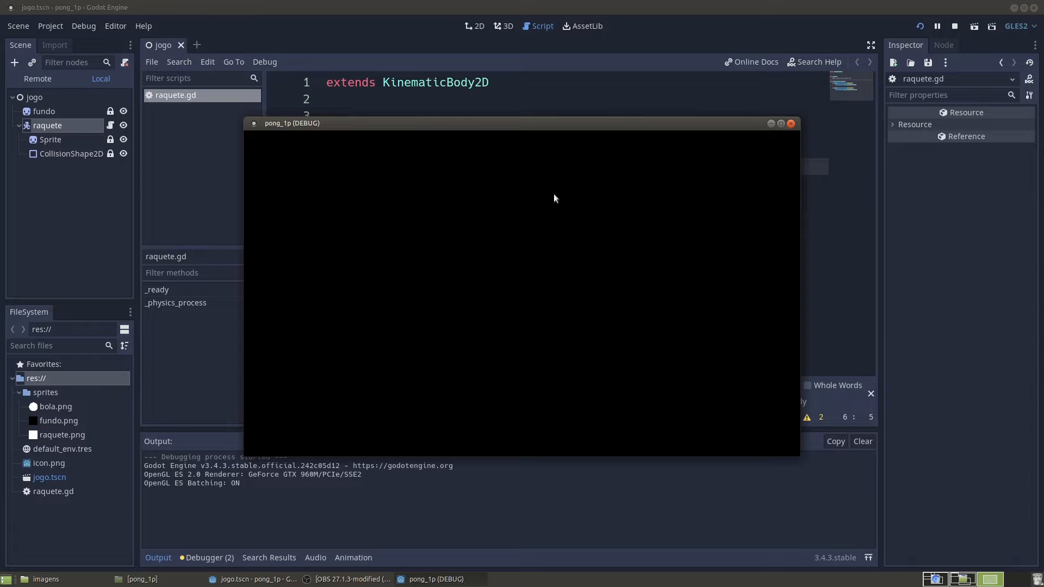
{"action": "key", "text": "Left"}
{"action": "key", "text": "Right"}
{"action": "key", "text": "Left"}
{"action": "key", "text": "Right"}
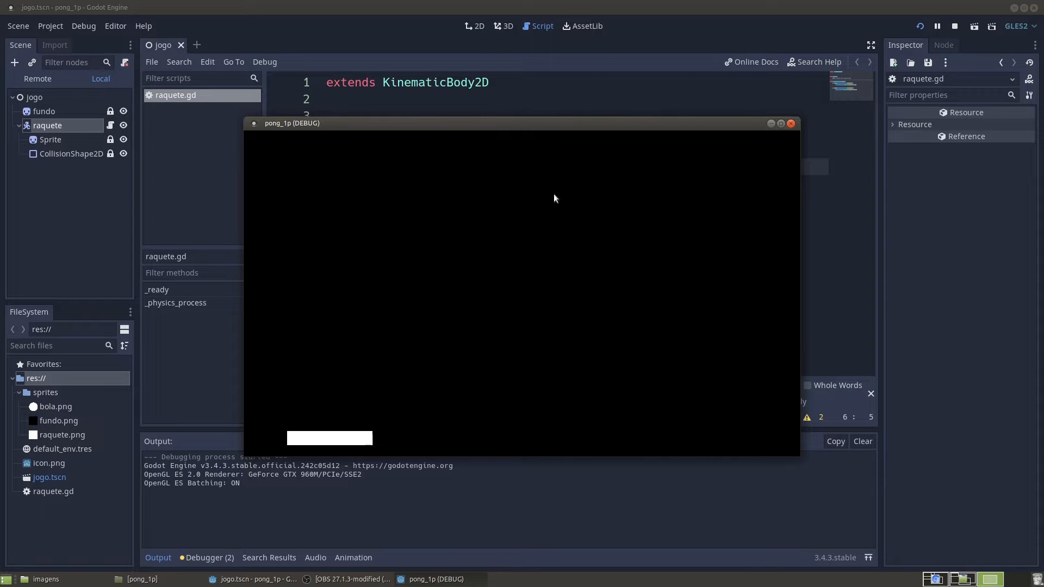
{"action": "left_click", "coordinate": [790, 123]}
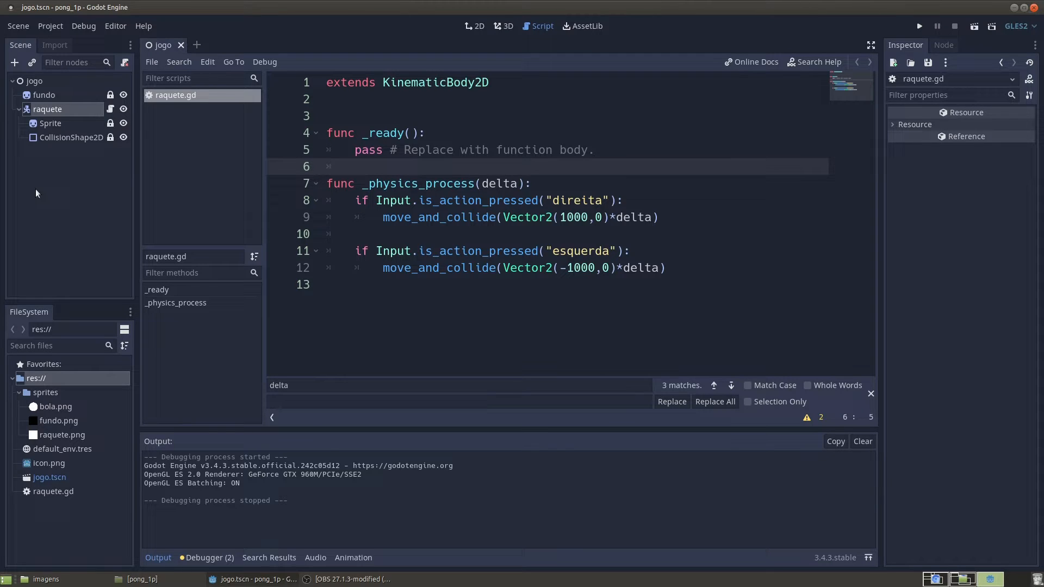
Step: Add a Sprite node as a child of the raquete node
{"action": "left_click", "coordinate": [31, 82]}
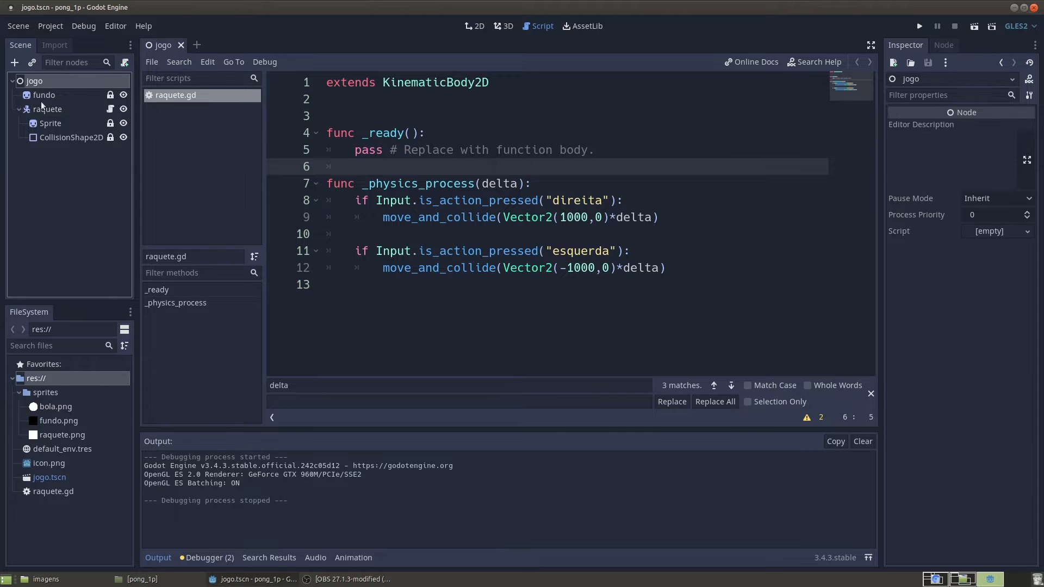
{"action": "left_click", "coordinate": [43, 109]}
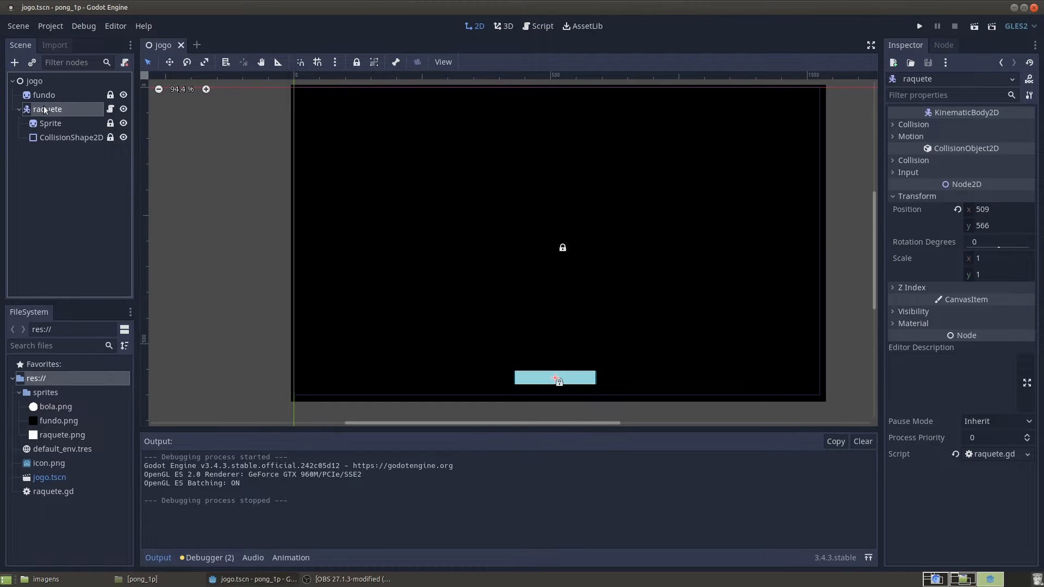
{"action": "left_click", "coordinate": [15, 62]}
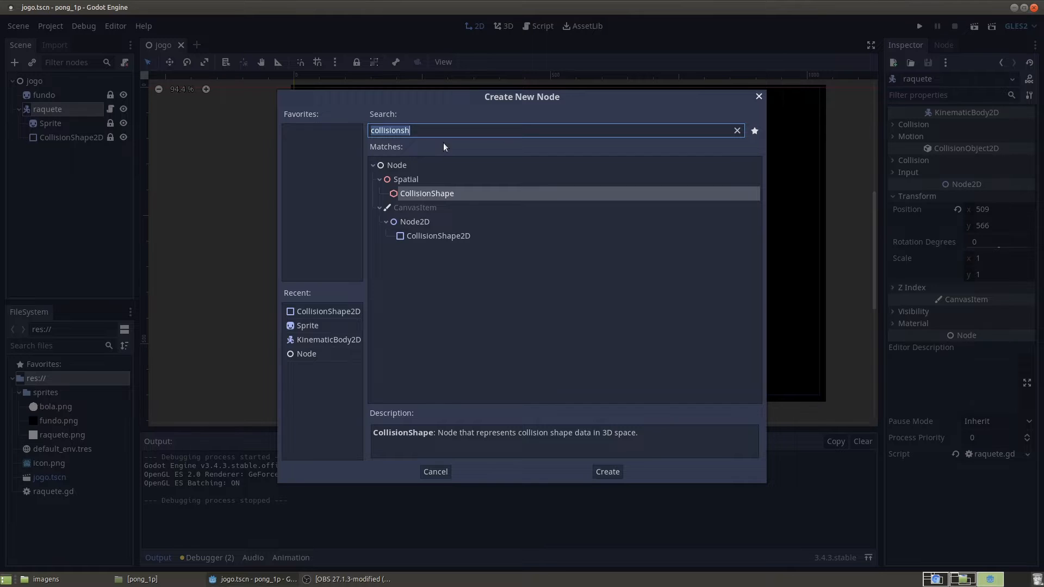
{"action": "type", "text": "sprite"}
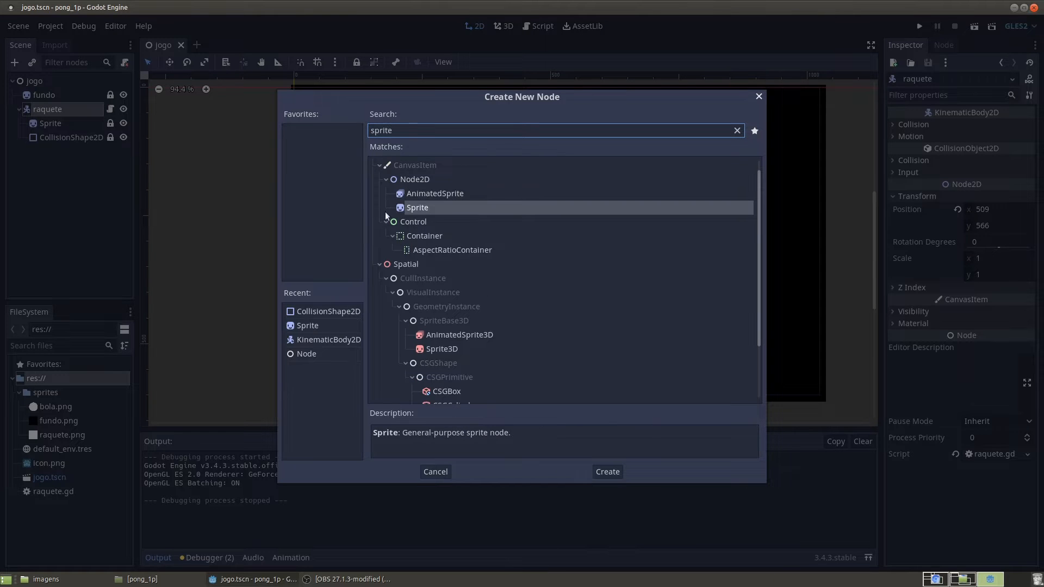
{"action": "double_click", "coordinate": [403, 209]}
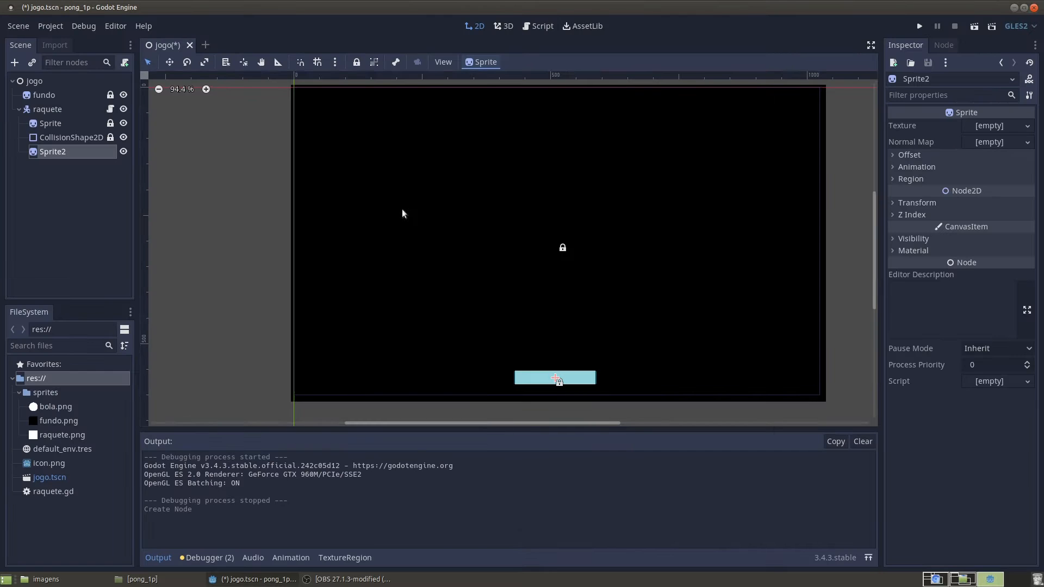
Step: Load icon.png as the new sprite's texture and move it to about (-466, -10), near the playfield's lower-left corner
{"action": "left_click", "coordinate": [978, 131]}
{"action": "left_click", "coordinate": [941, 333]}
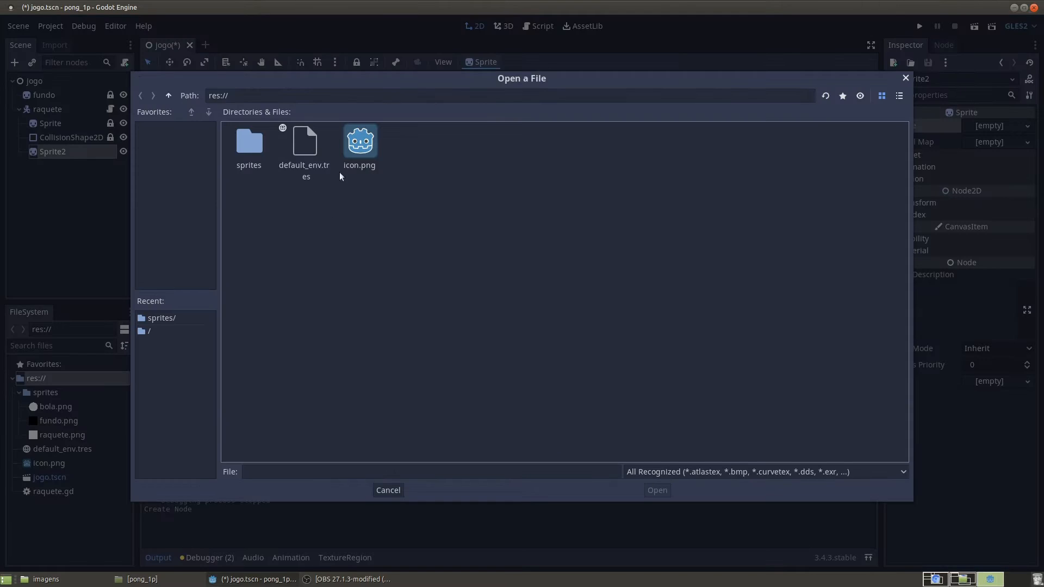
{"action": "double_click", "coordinate": [374, 142]}
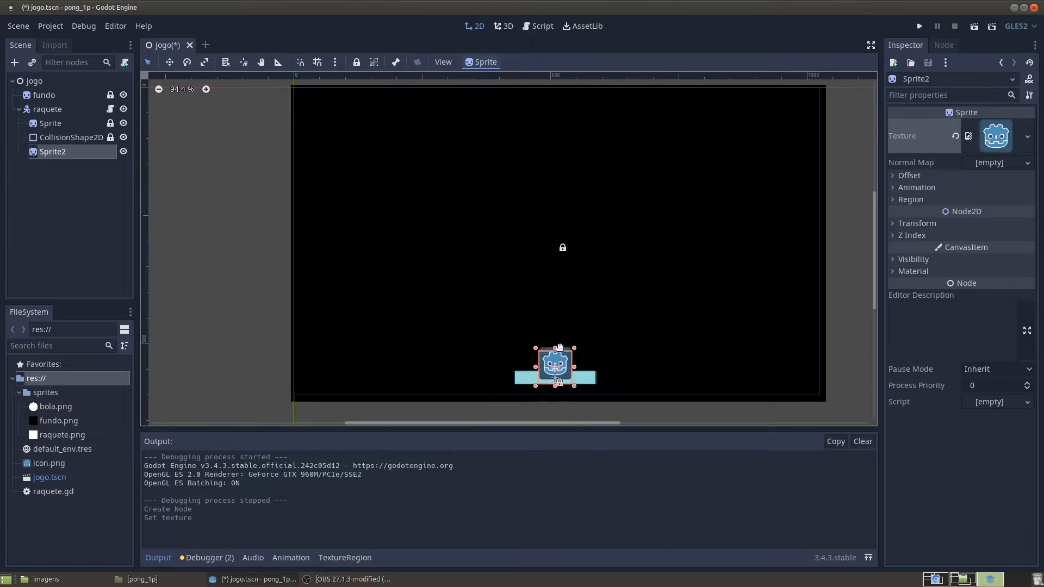
{"action": "left_click_drag", "start_coordinate": [560, 348], "coordinate": [320, 353]}
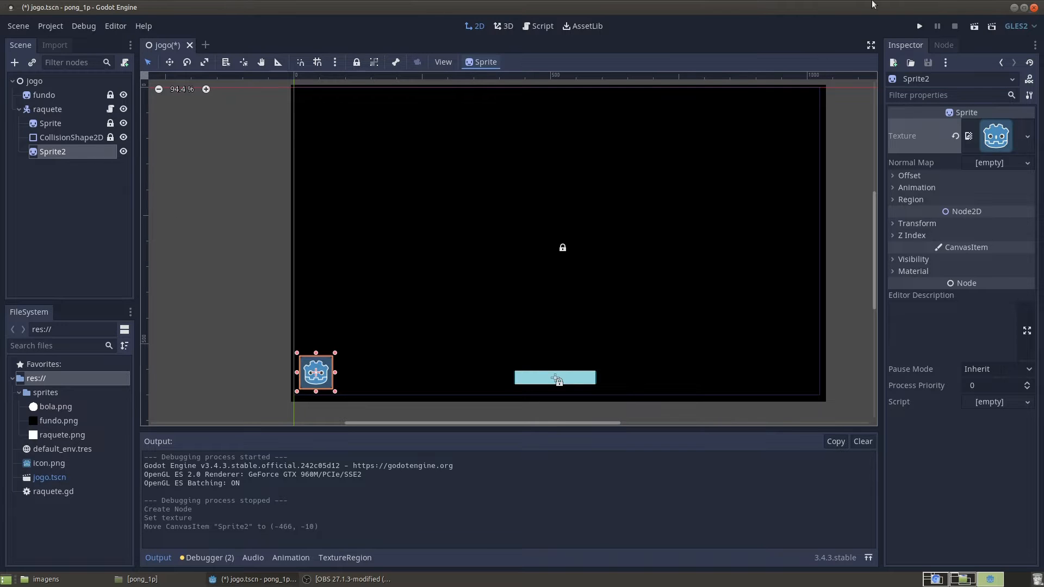
Step: Run the project, move the paddle left and right to check that the icon sprite follows it, and close the game window
{"action": "left_click", "coordinate": [919, 27]}
{"action": "key", "text": "Right"}
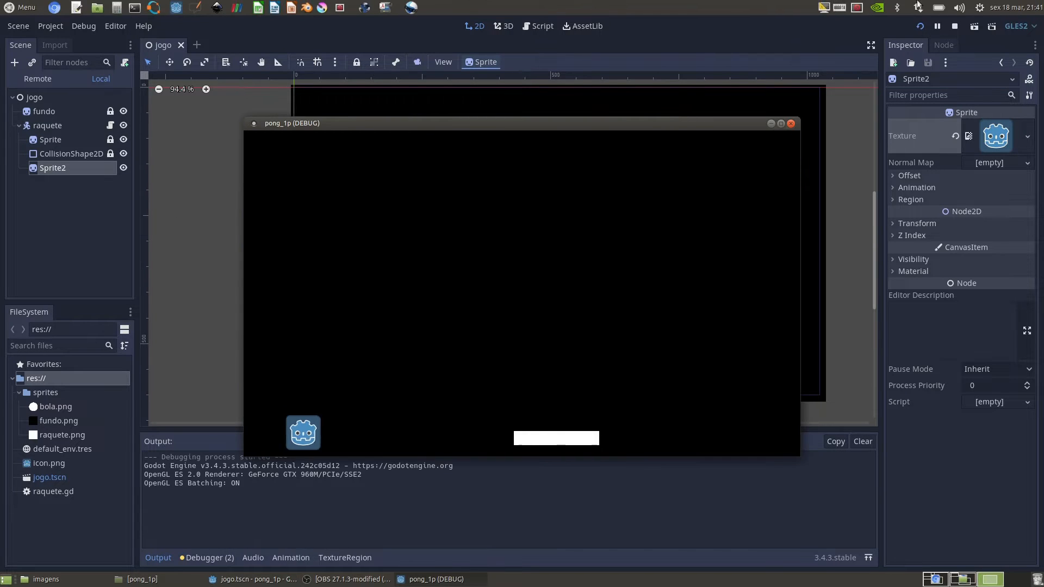
{"action": "key", "text": "Left"}
{"action": "key", "text": "Right"}
{"action": "key", "text": "Left"}
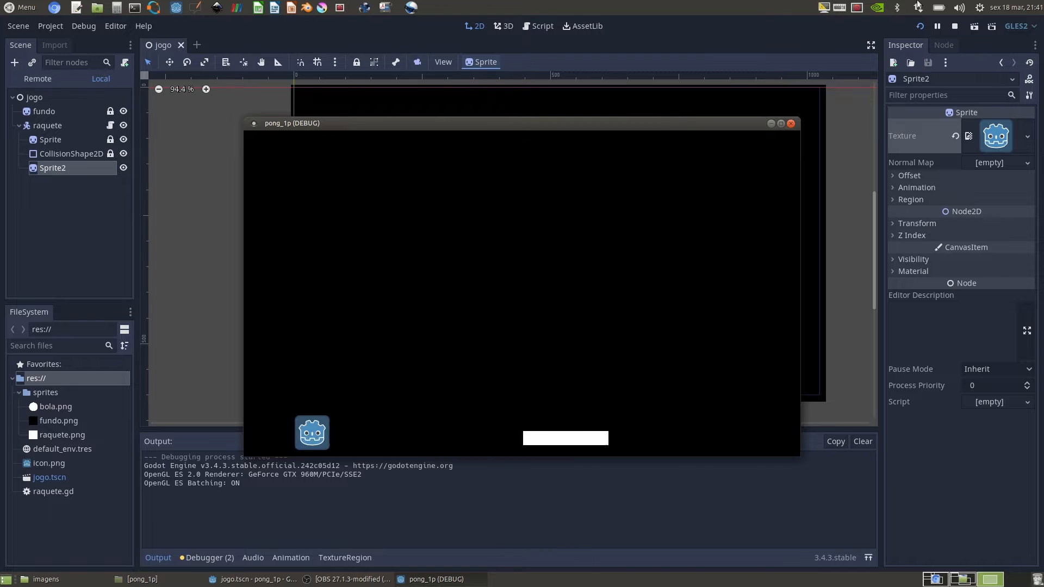
{"action": "key", "text": "Right"}
{"action": "key", "text": "Left"}
{"action": "key", "text": "Right"}
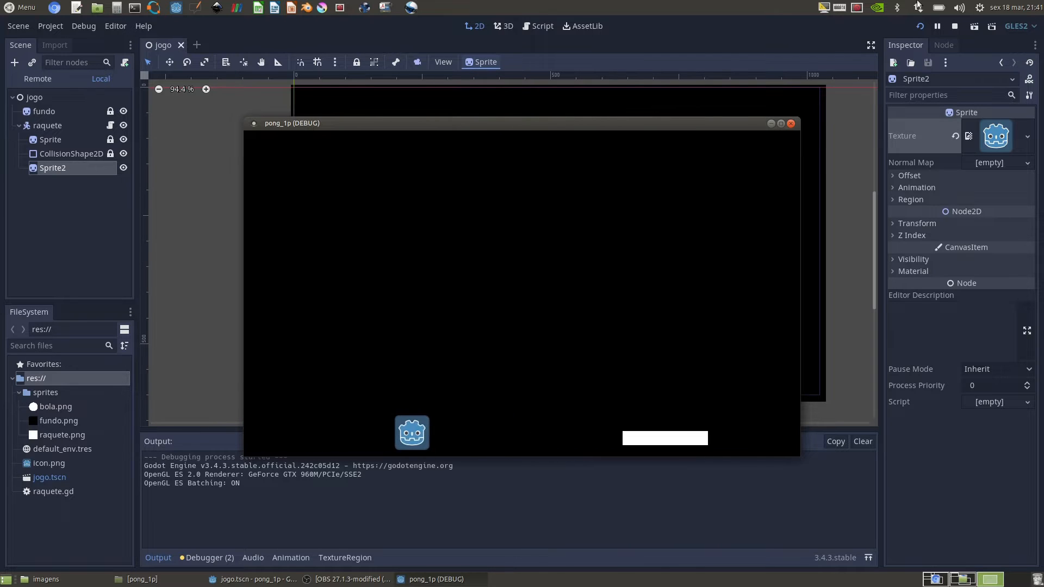
{"action": "key", "text": "Left"}
{"action": "left_click", "coordinate": [791, 124]}
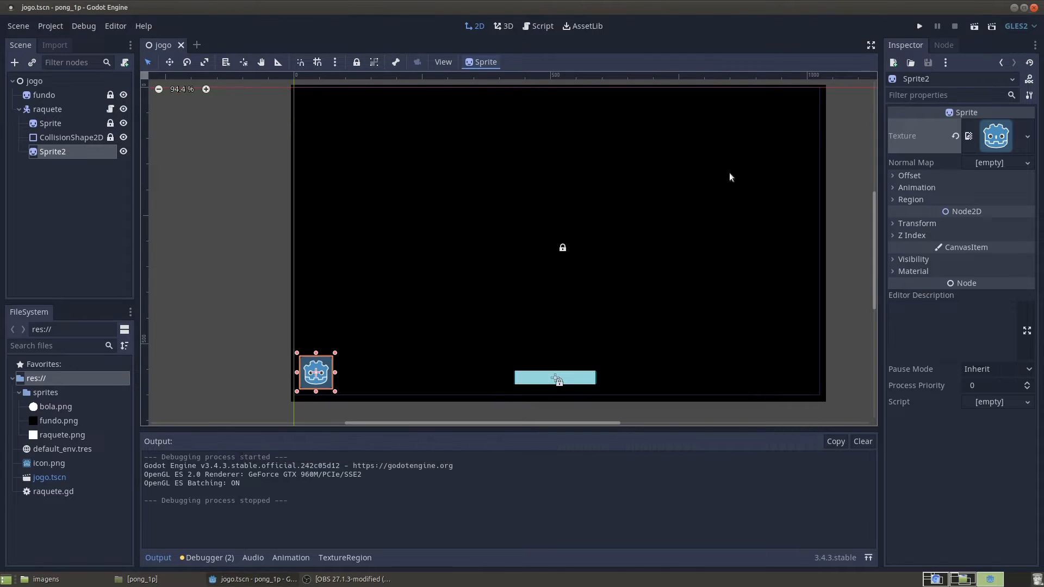
Step: Delete the Sprite2 node from the raquete node
{"action": "left_click", "coordinate": [77, 139]}
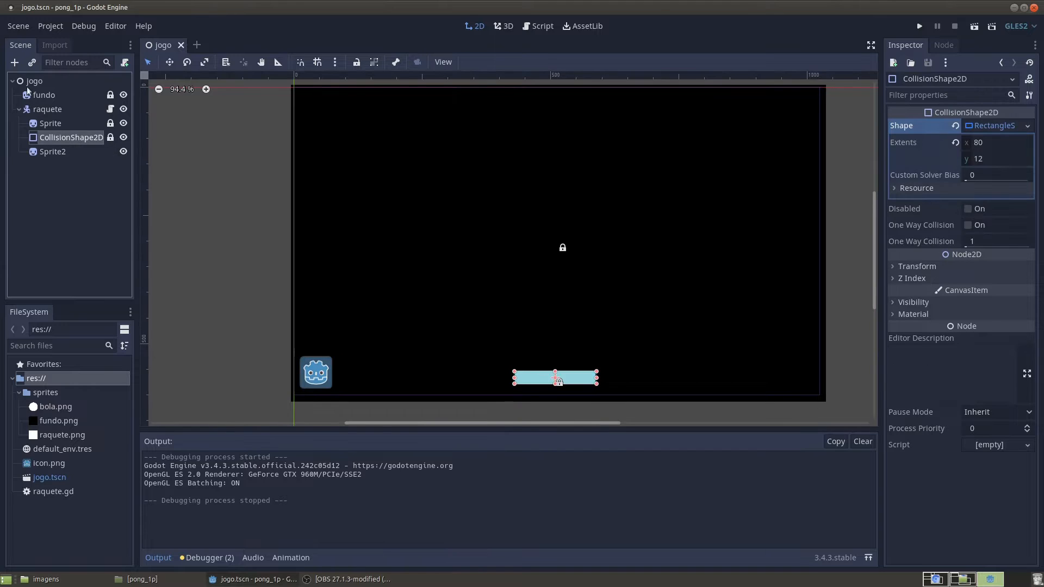
{"action": "left_click", "coordinate": [44, 152]}
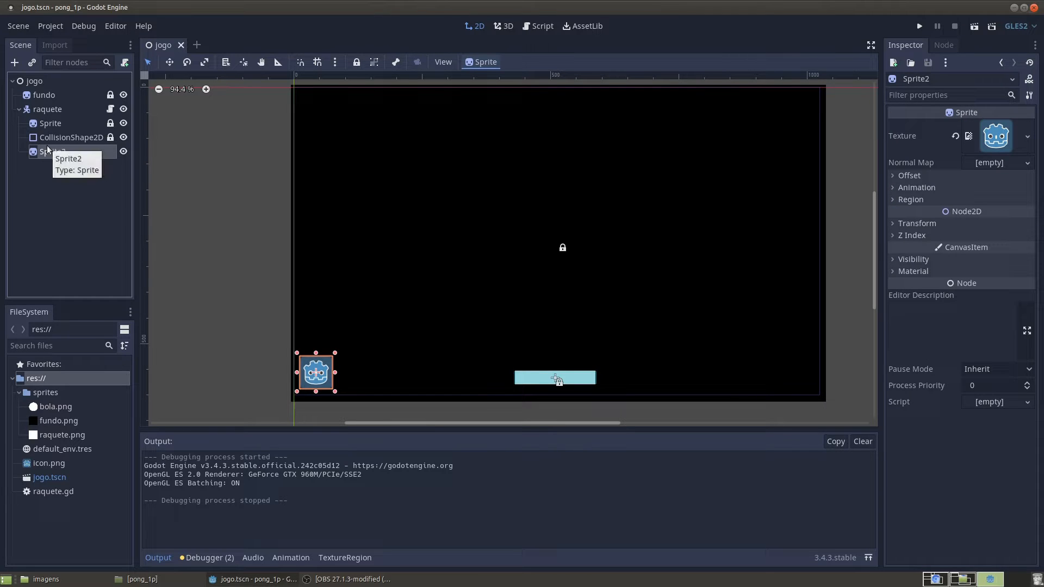
{"action": "left_click", "coordinate": [19, 82]}
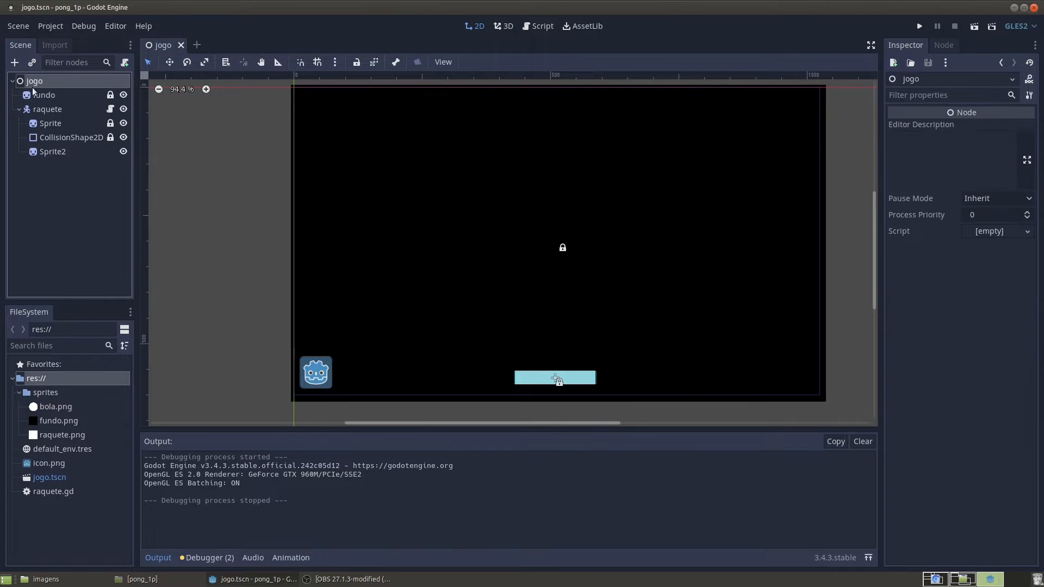
{"action": "left_click", "coordinate": [49, 154]}
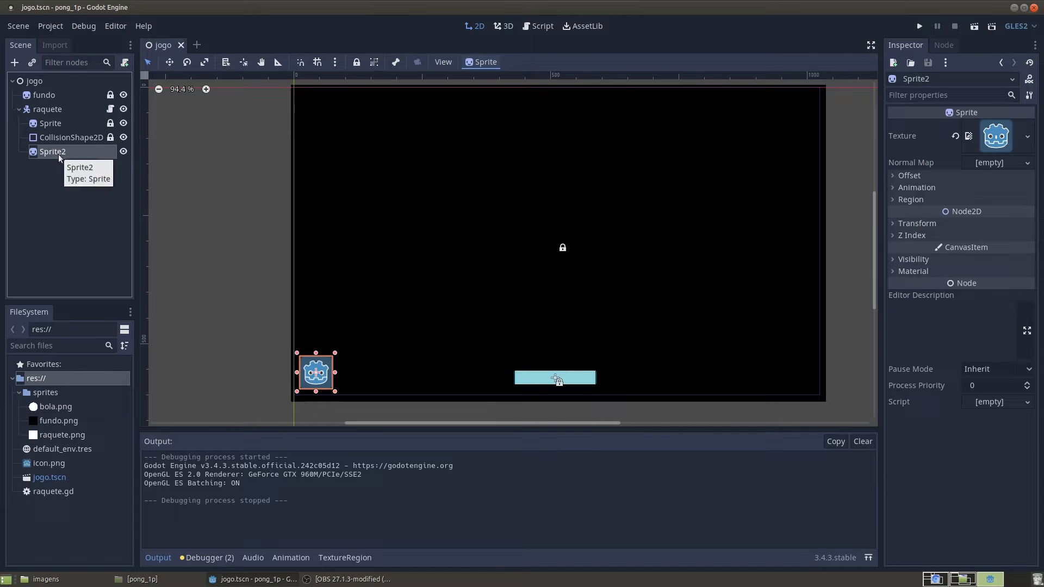
{"action": "key", "text": "Delete"}
{"action": "left_click", "coordinate": [556, 303]}
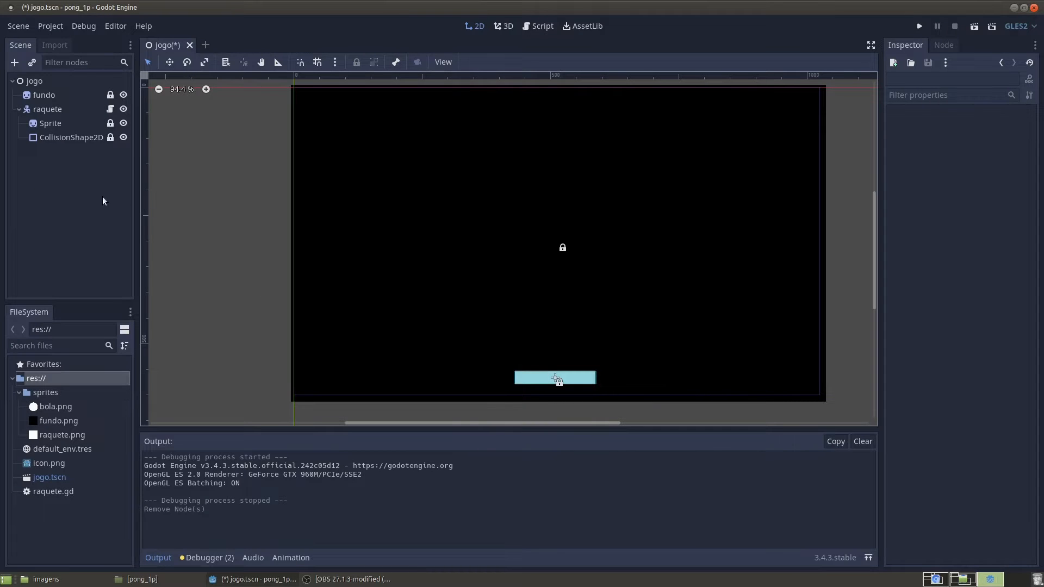
Step: Add a StaticBody2D node as a child of the root jogo node
{"action": "left_click", "coordinate": [30, 81]}
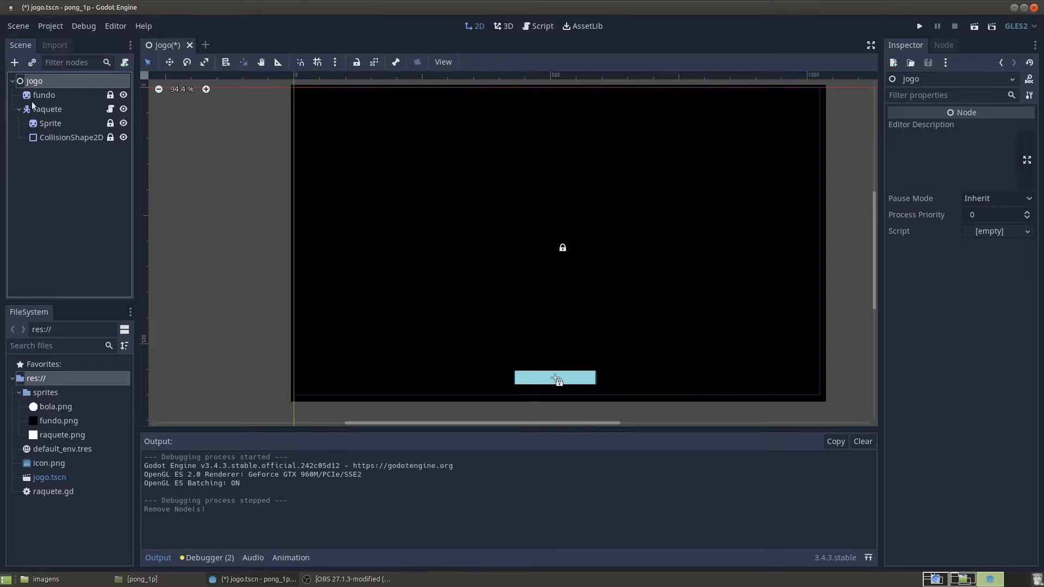
{"action": "left_click", "coordinate": [14, 63]}
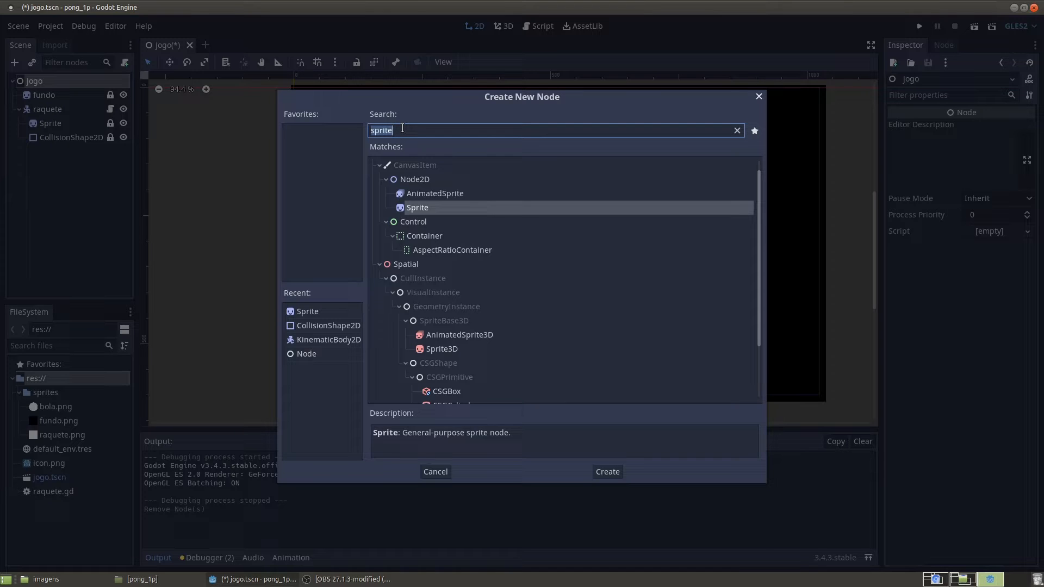
{"action": "key", "text": "BackSpace"}
{"action": "type", "text": "staticbo"}
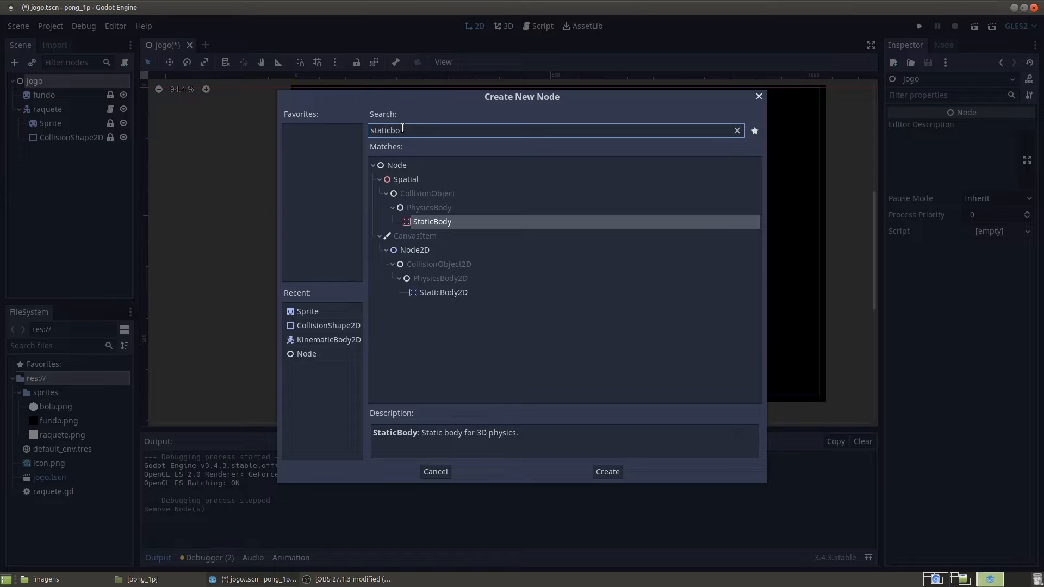
{"action": "type", "text": "dy"}
{"action": "left_click", "coordinate": [416, 293]}
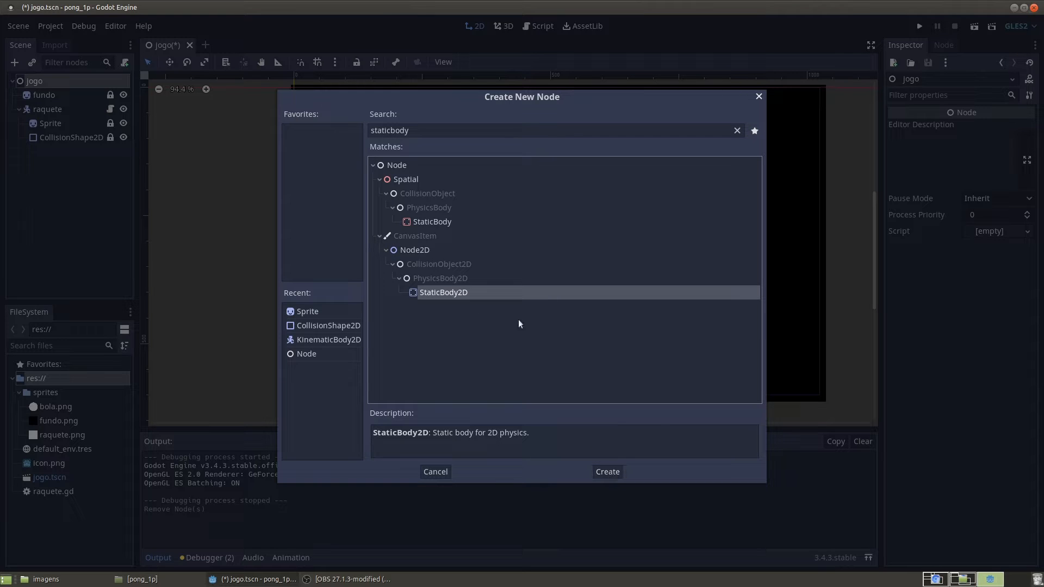
{"action": "left_click", "coordinate": [608, 473]}
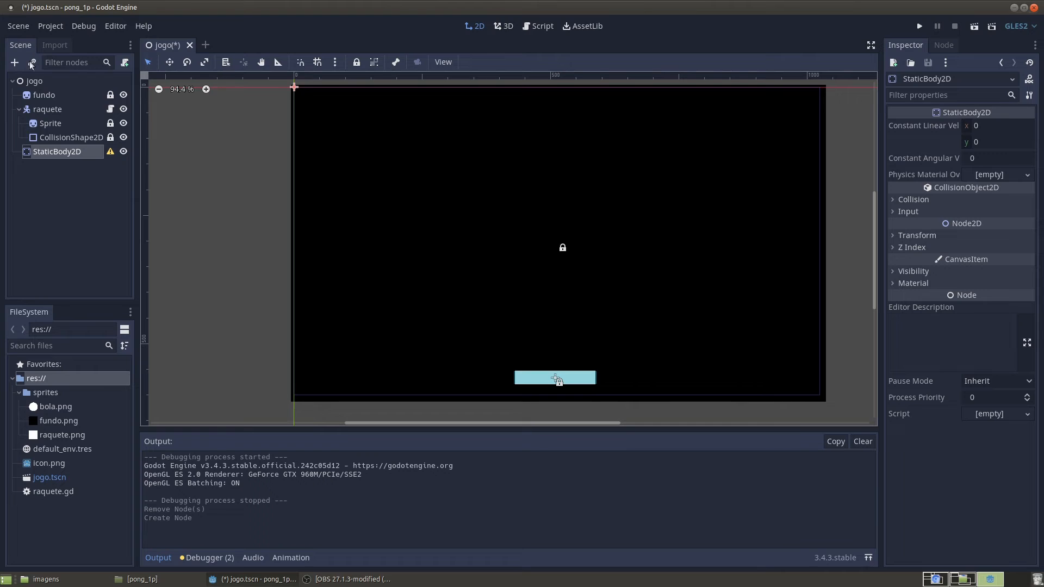
Step: Rename the new StaticBody2D node to parede_direita
{"action": "double_click", "coordinate": [51, 152]}
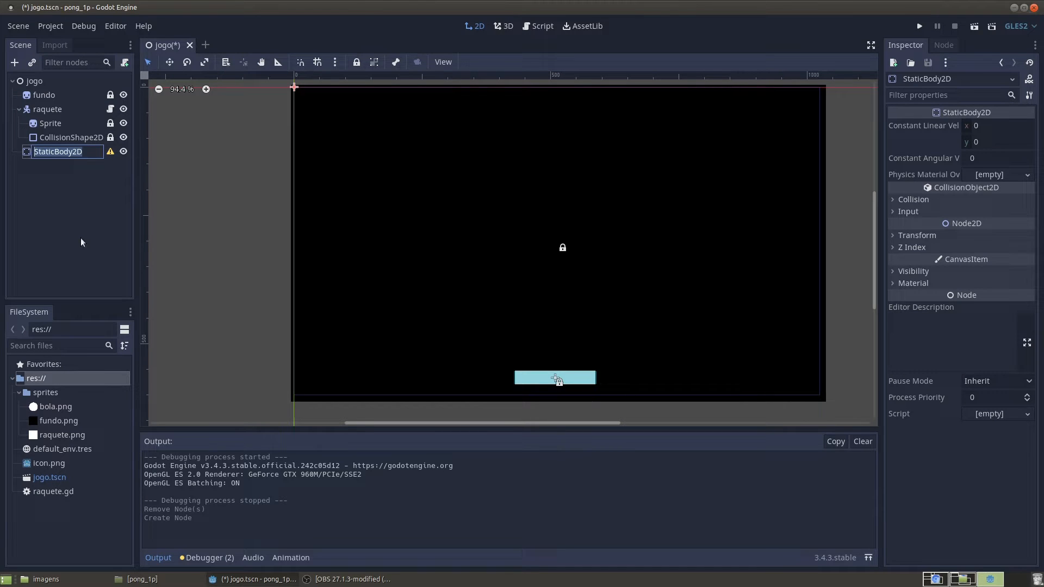
{"action": "type", "text": "parede_direita"}
{"action": "key", "text": "Return"}
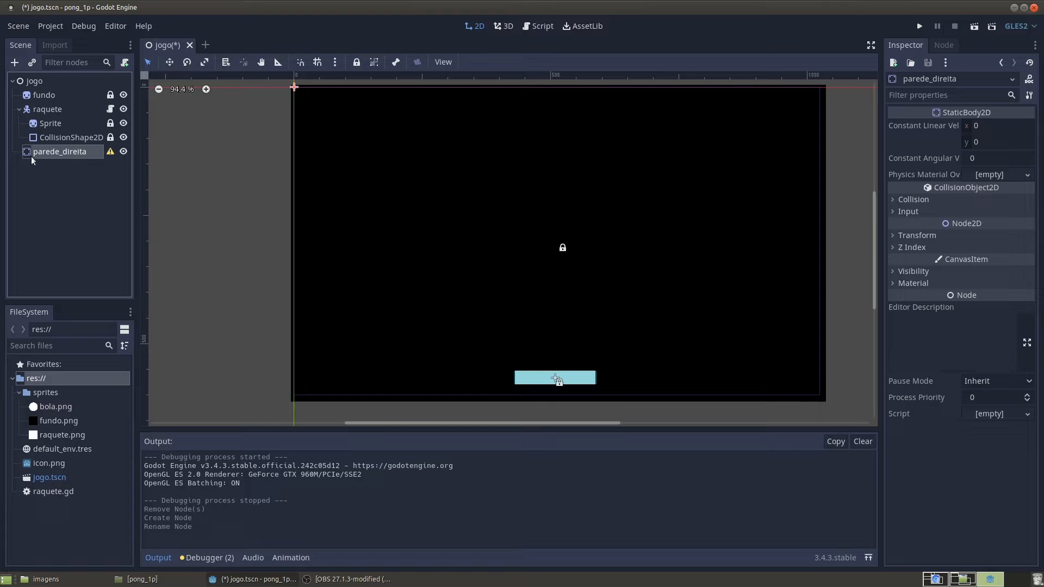
{"action": "left_click", "coordinate": [39, 172]}
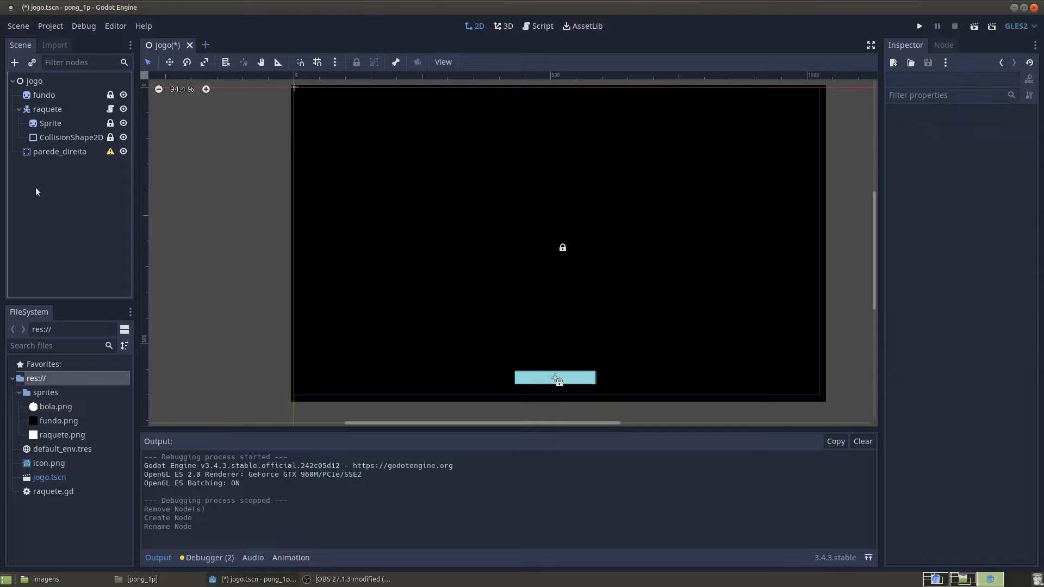
Step: Add a CollisionShape2D node as a child of the parede_direita node
{"action": "left_click", "coordinate": [47, 151]}
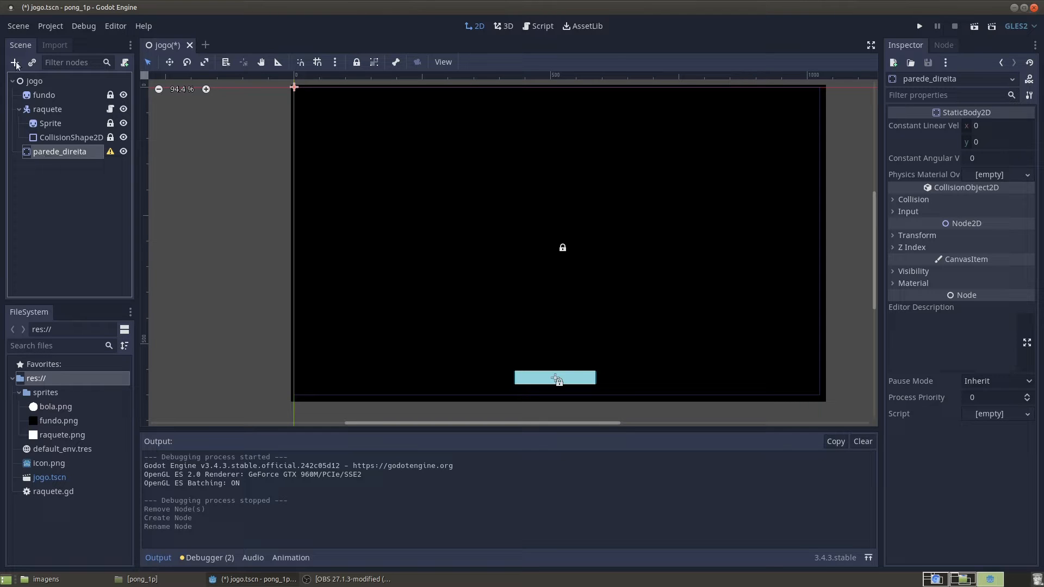
{"action": "double_click", "coordinate": [27, 155]}
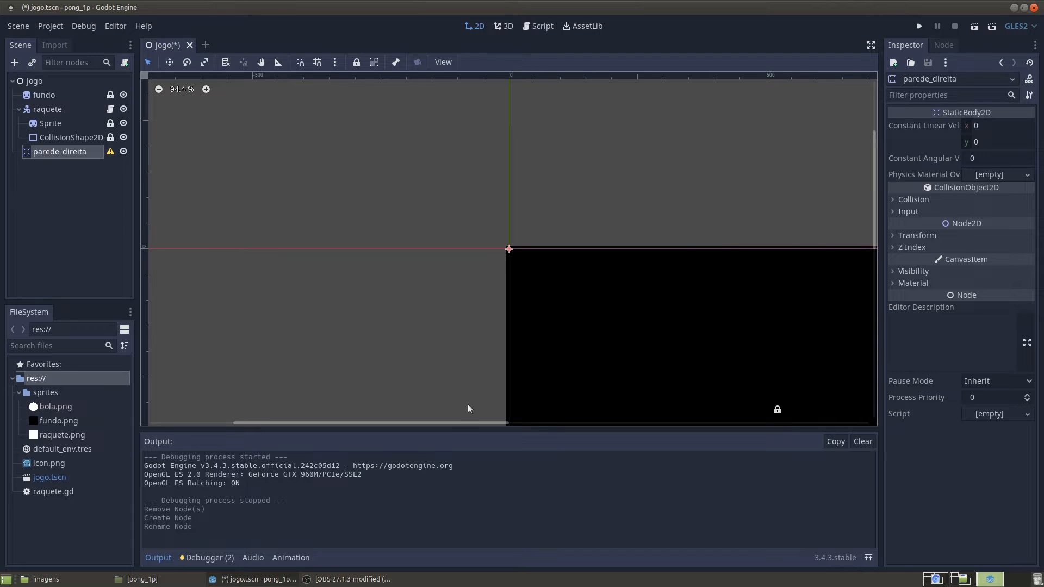
{"action": "left_click_drag", "start_coordinate": [466, 423], "coordinate": [559, 424]}
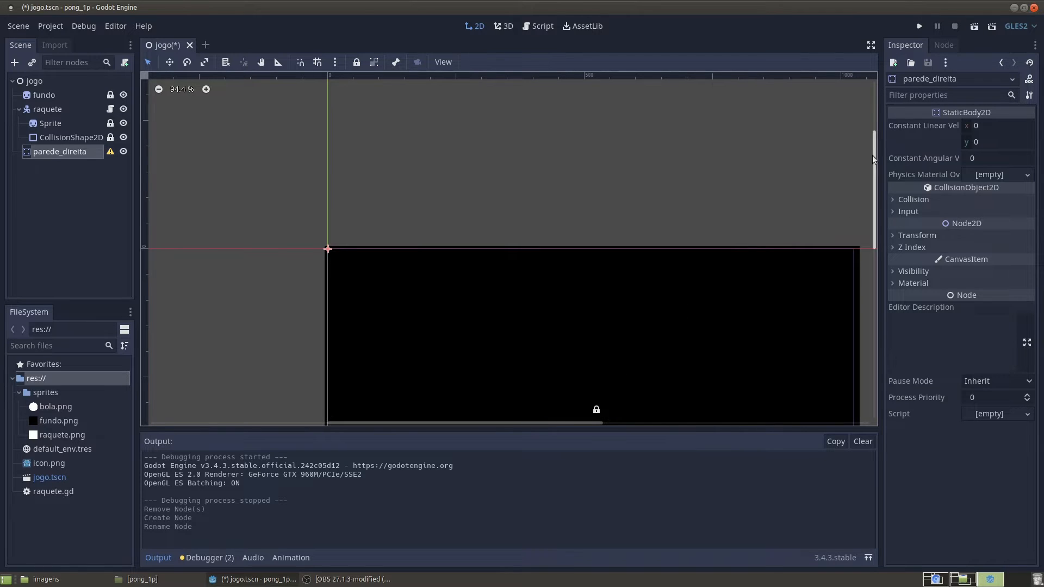
{"action": "left_click_drag", "start_coordinate": [872, 155], "coordinate": [626, 220]}
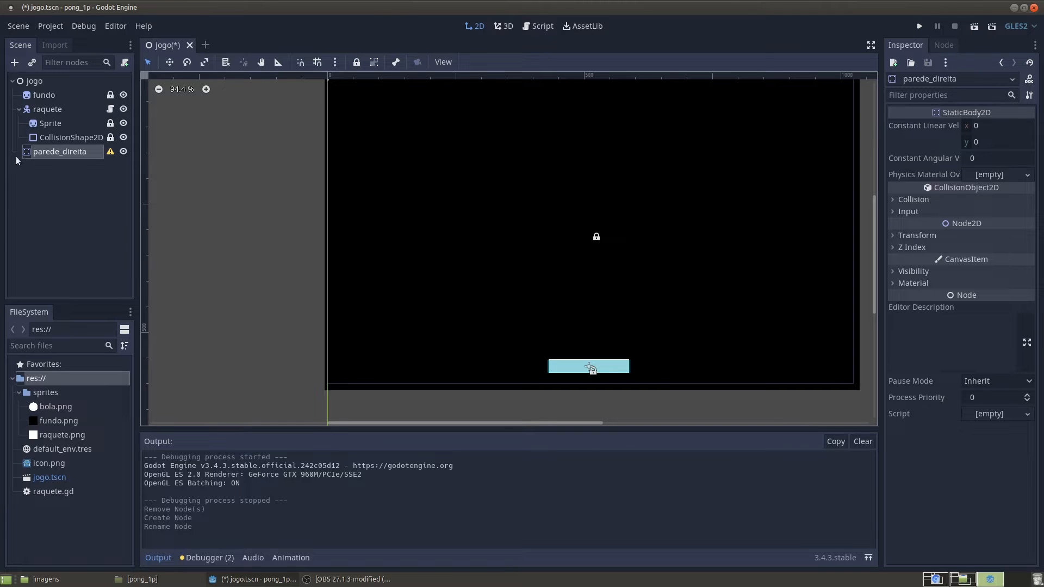
{"action": "left_click", "coordinate": [43, 153]}
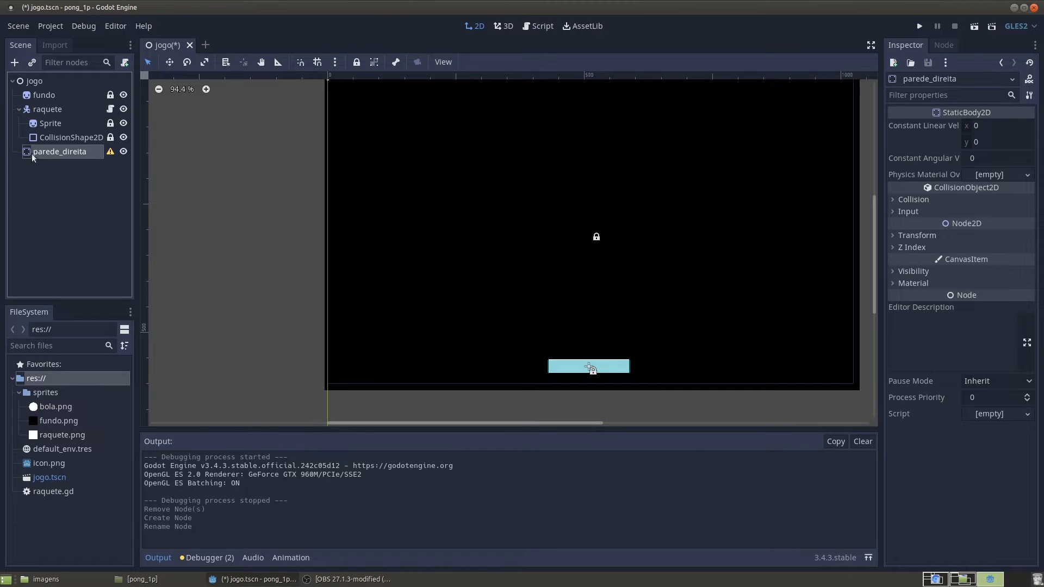
{"action": "left_click", "coordinate": [16, 63]}
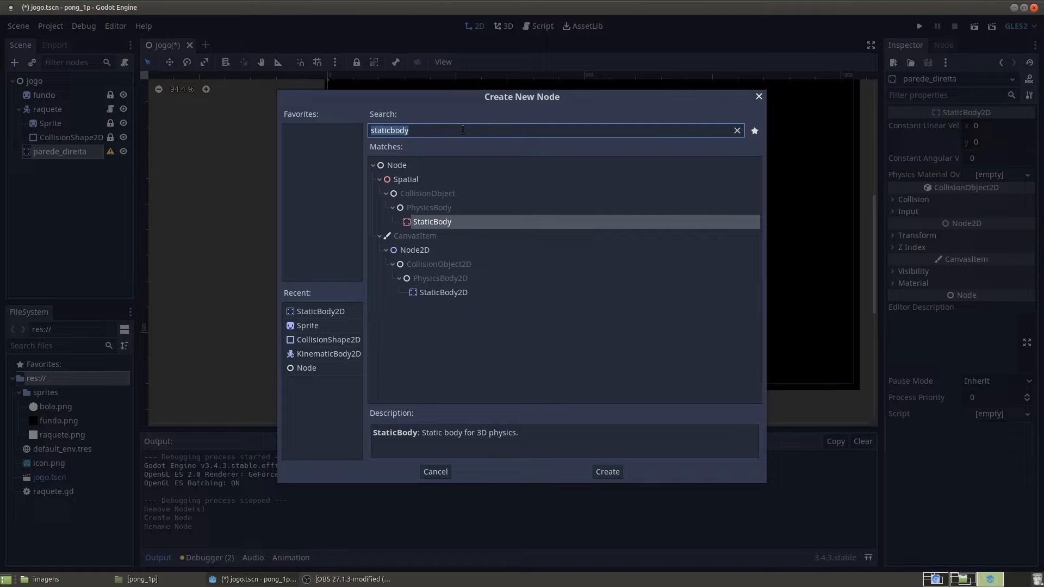
{"action": "type", "text": "collisionsh"}
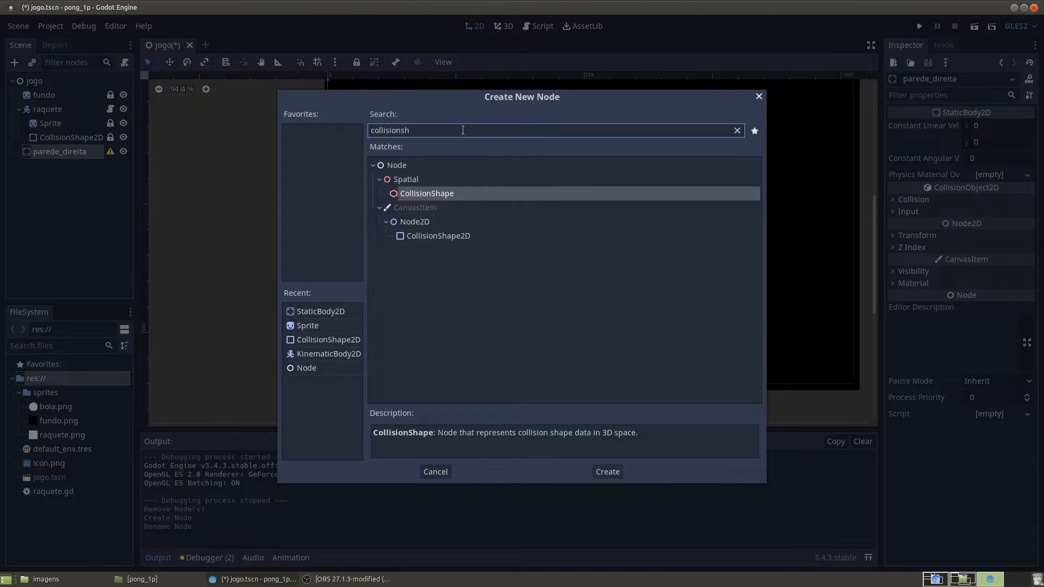
{"action": "left_click", "coordinate": [413, 235]}
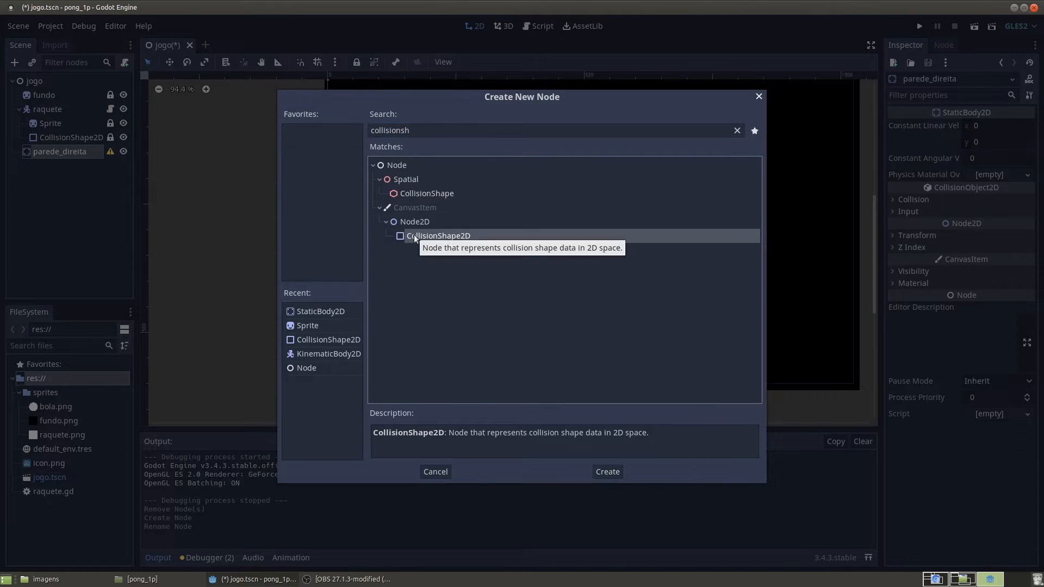
{"action": "double_click", "coordinate": [404, 237]}
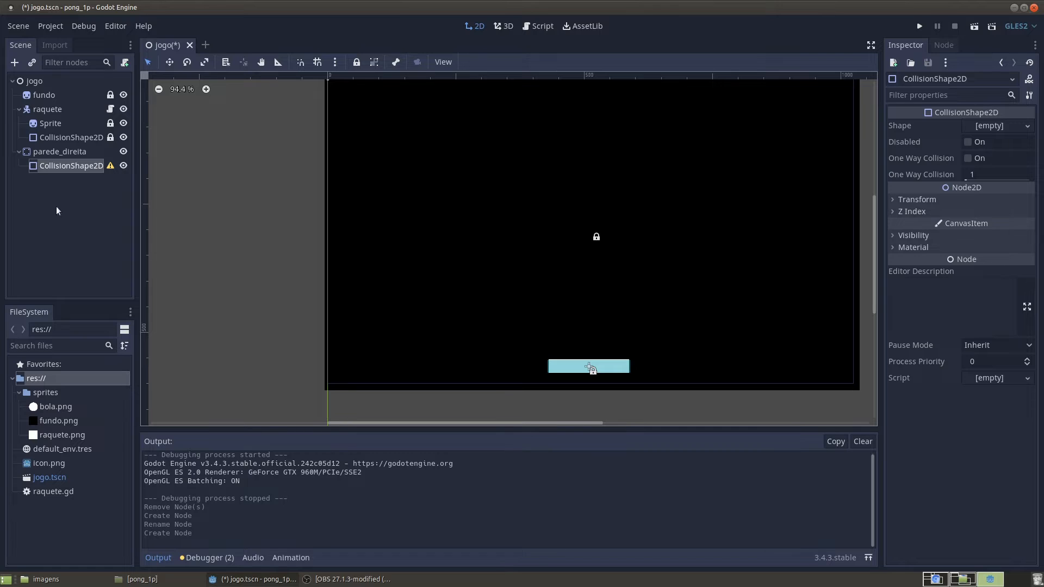
Step: Lock the CollisionShape2D node of parede_direita so it cannot be moved in the viewport
{"action": "left_click", "coordinate": [36, 168]}
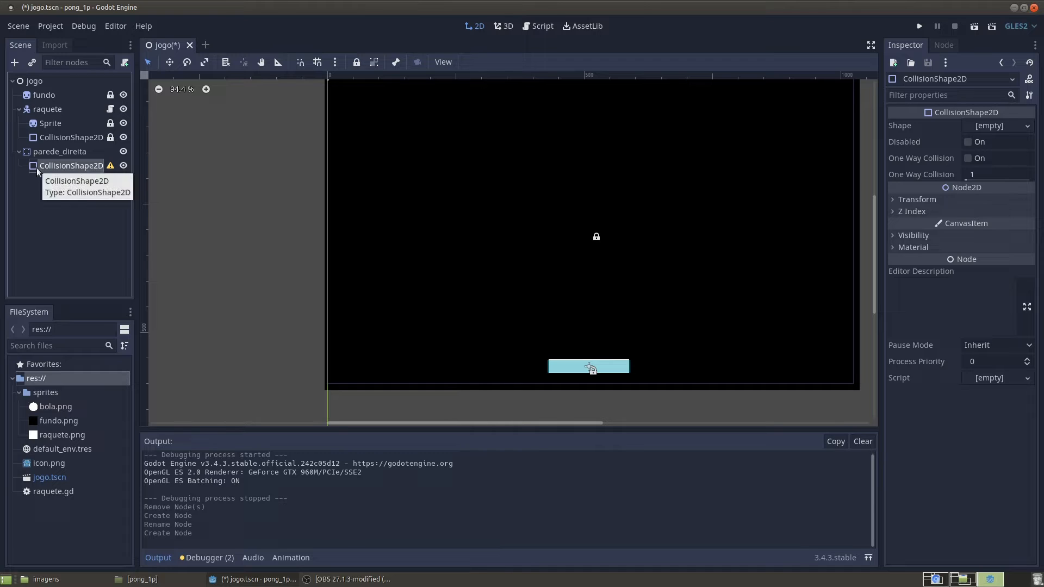
{"action": "scroll", "coordinate": [562, 266], "scroll_direction": "down", "scroll_amount": 4}
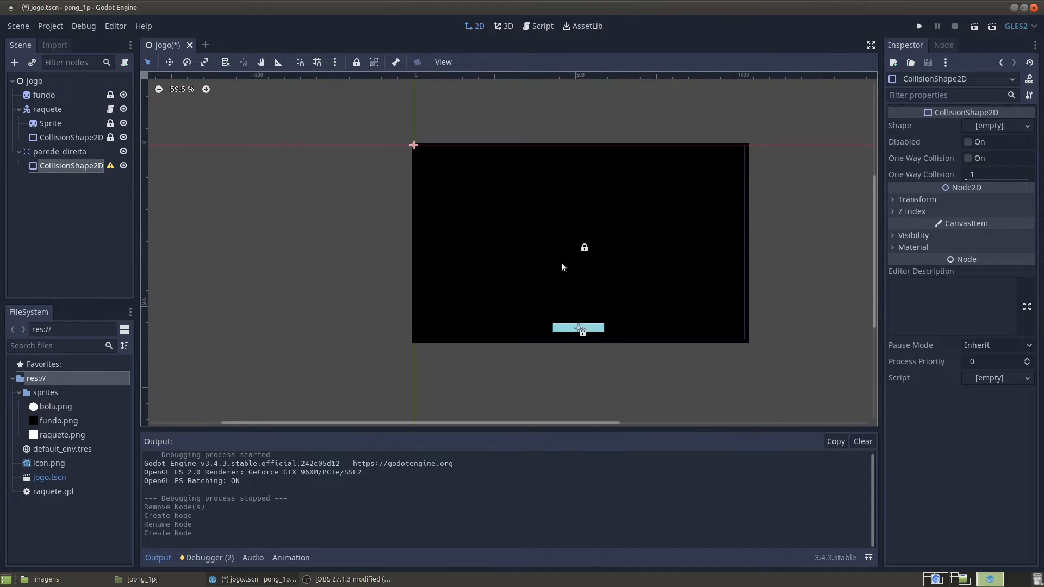
{"action": "scroll", "coordinate": [562, 266], "scroll_direction": "up", "scroll_amount": 2}
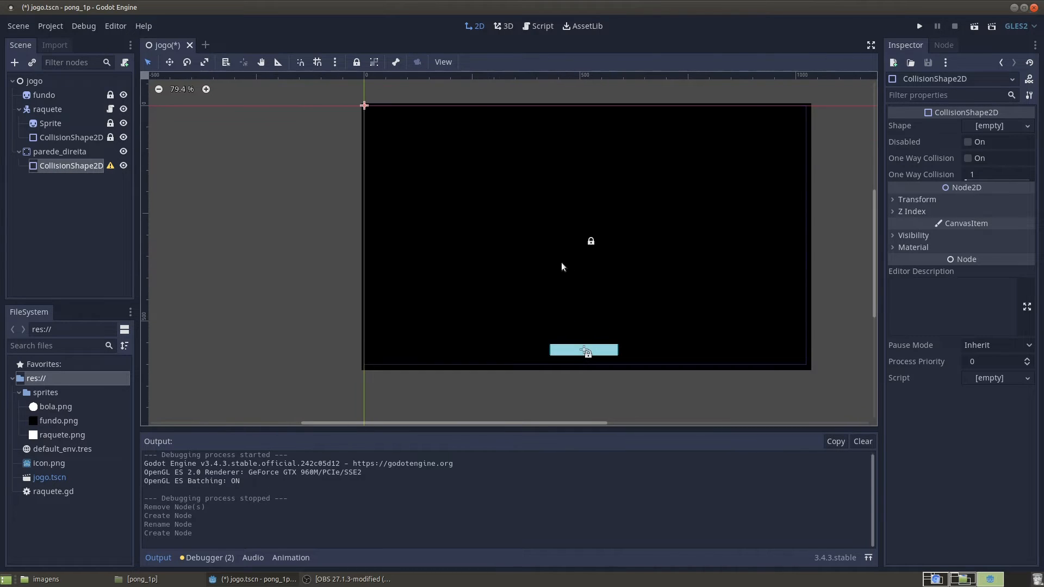
{"action": "left_click", "coordinate": [35, 168]}
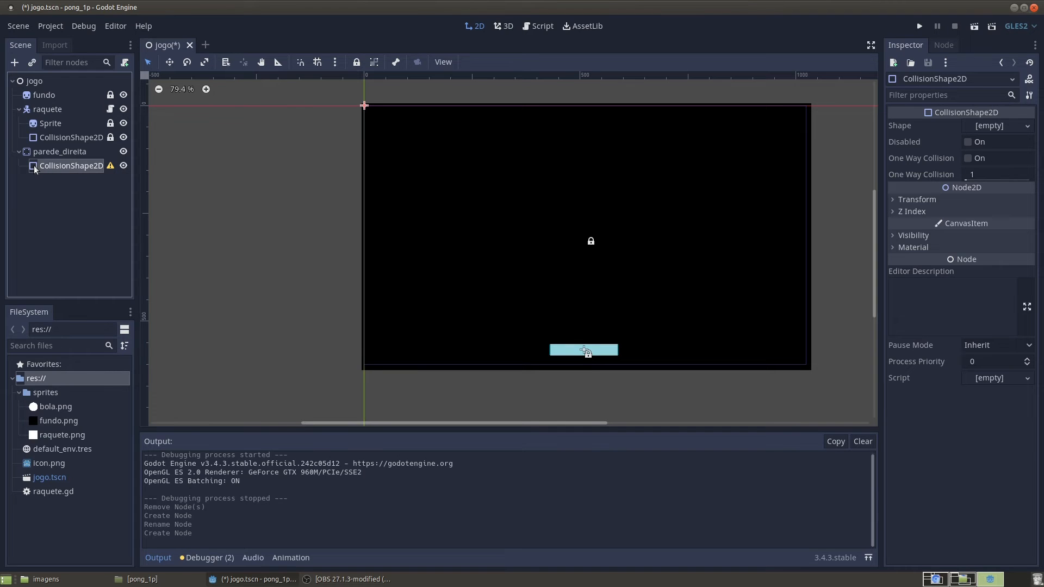
{"action": "key", "text": "f"}
{"action": "left_click", "coordinate": [358, 62]}
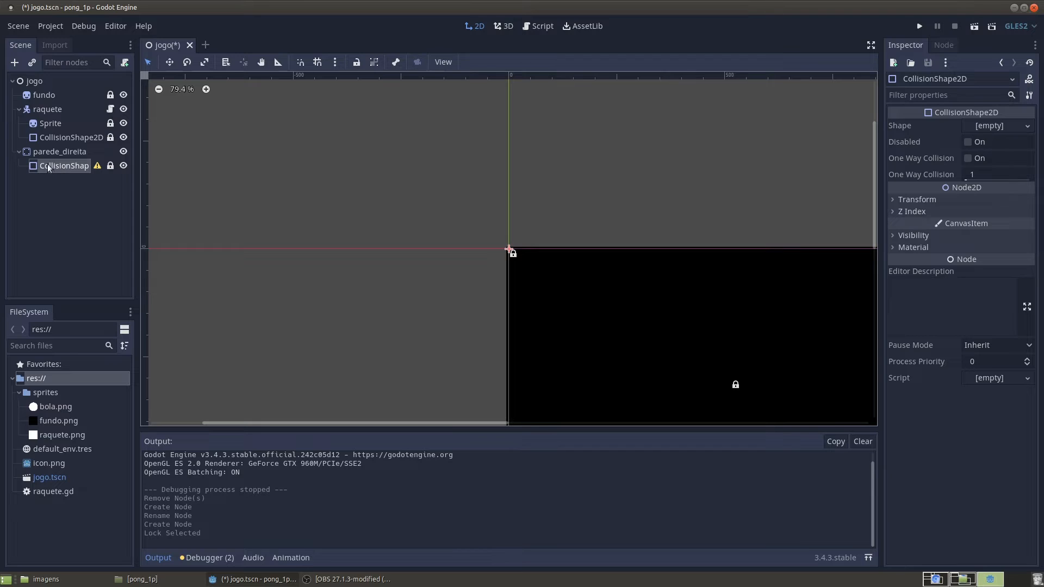
Step: Assign a new RectangleShape2D as the shape of parede_direita's CollisionShape2D
{"action": "scroll", "coordinate": [283, 245], "scroll_direction": "down", "scroll_amount": 3}
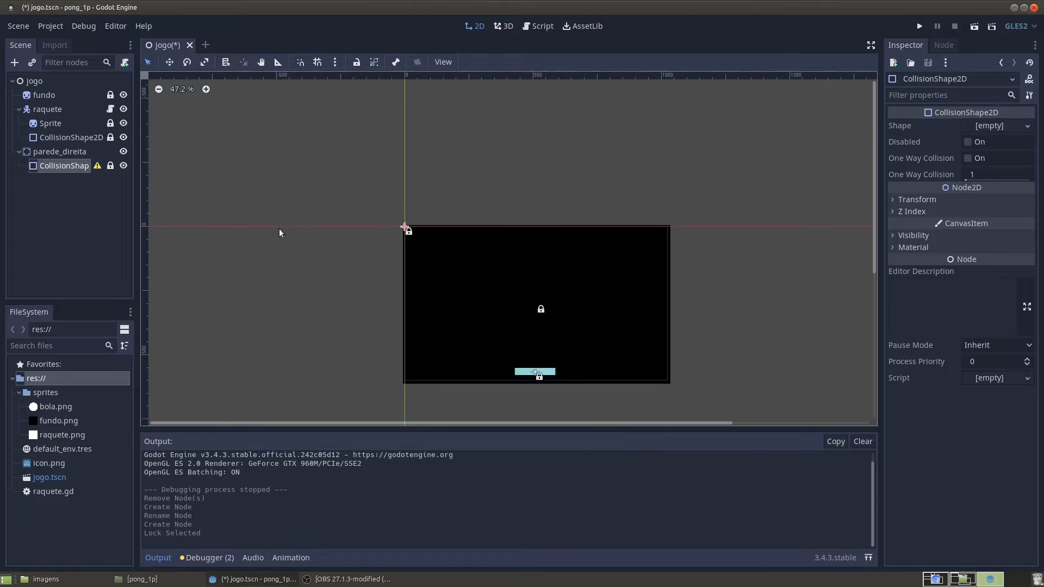
{"action": "middle_click_drag", "start_coordinate": [279, 228], "coordinate": [255, 187]}
{"action": "scroll", "coordinate": [355, 143], "scroll_direction": "up", "scroll_amount": 1}
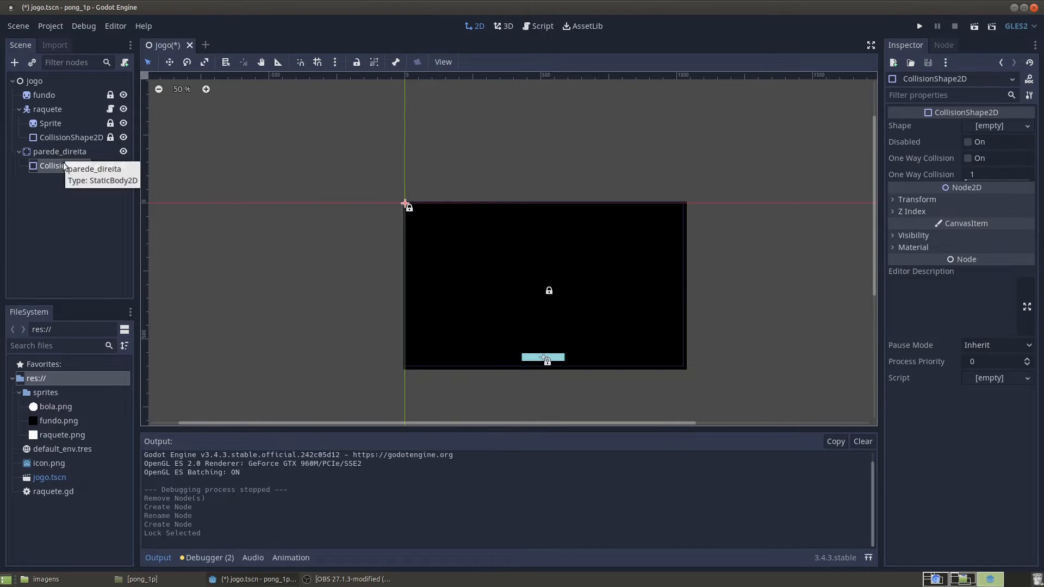
{"action": "left_click", "coordinate": [34, 166]}
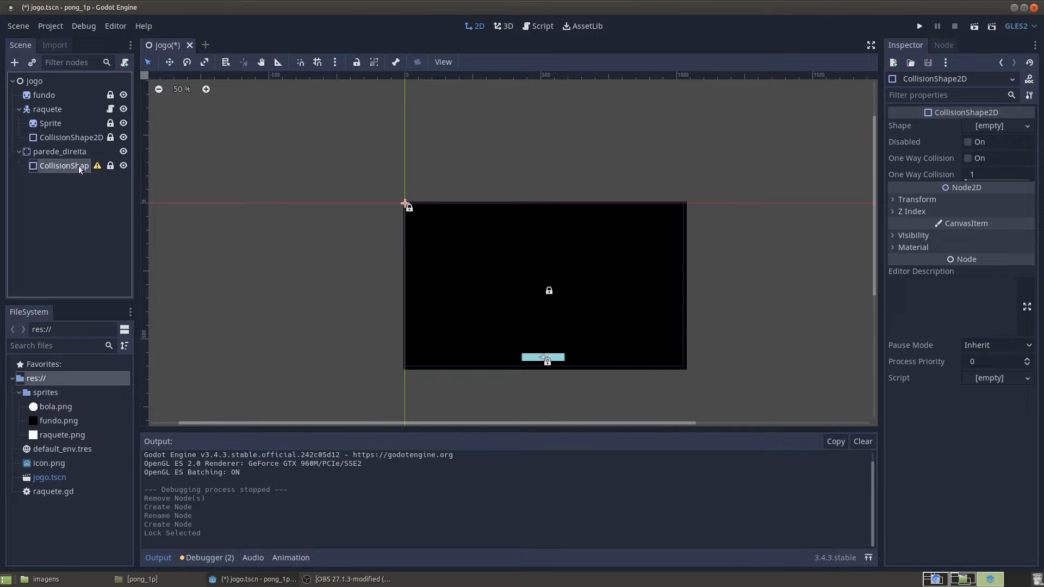
{"action": "left_click", "coordinate": [1020, 125]}
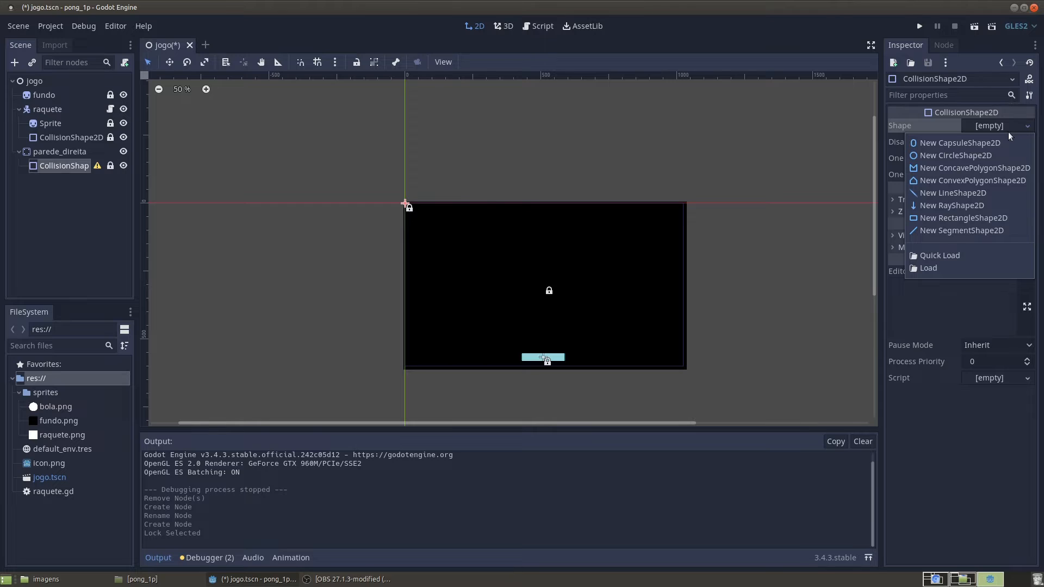
{"action": "left_click", "coordinate": [940, 218]}
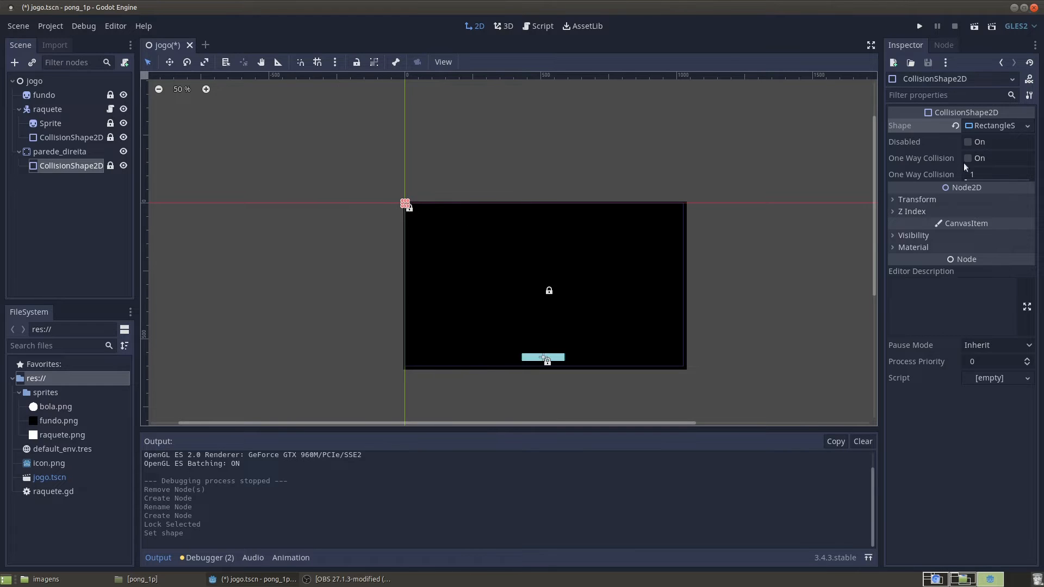
Step: Set the x extent of the wall's rectangle shape to 20, after trying 50
{"action": "left_click", "coordinate": [979, 126]}
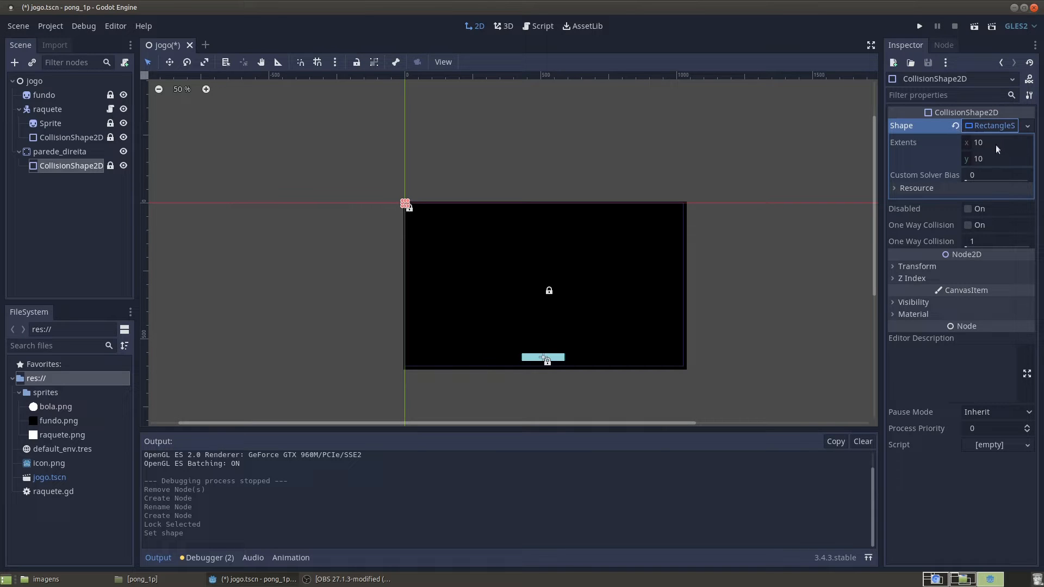
{"action": "left_click", "coordinate": [997, 161]}
{"action": "left_click", "coordinate": [991, 142]}
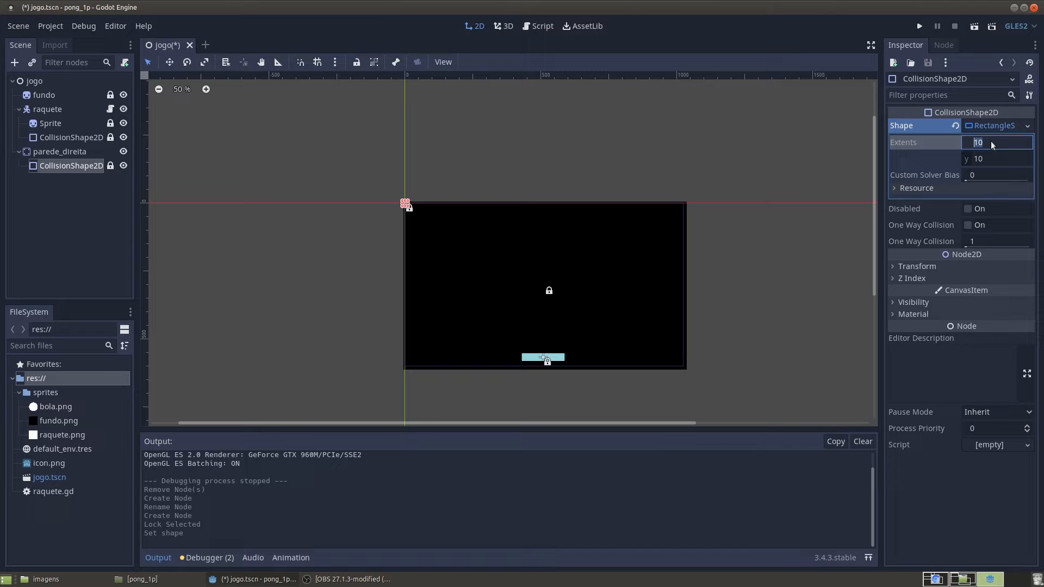
{"action": "type", "text": "50"}
{"action": "key", "text": "Return"}
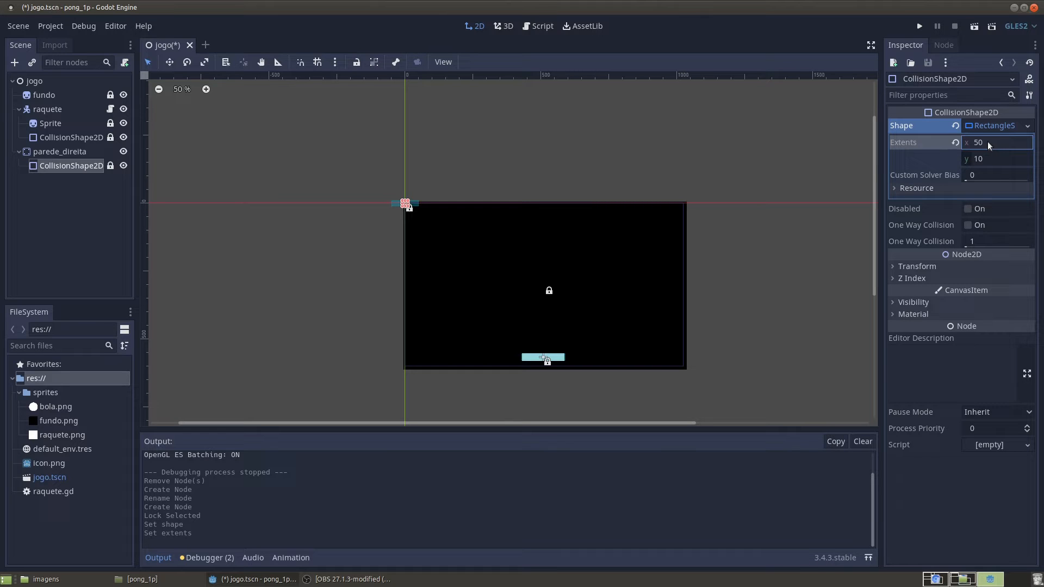
{"action": "type", "text": "20"}
{"action": "key", "text": "Return"}
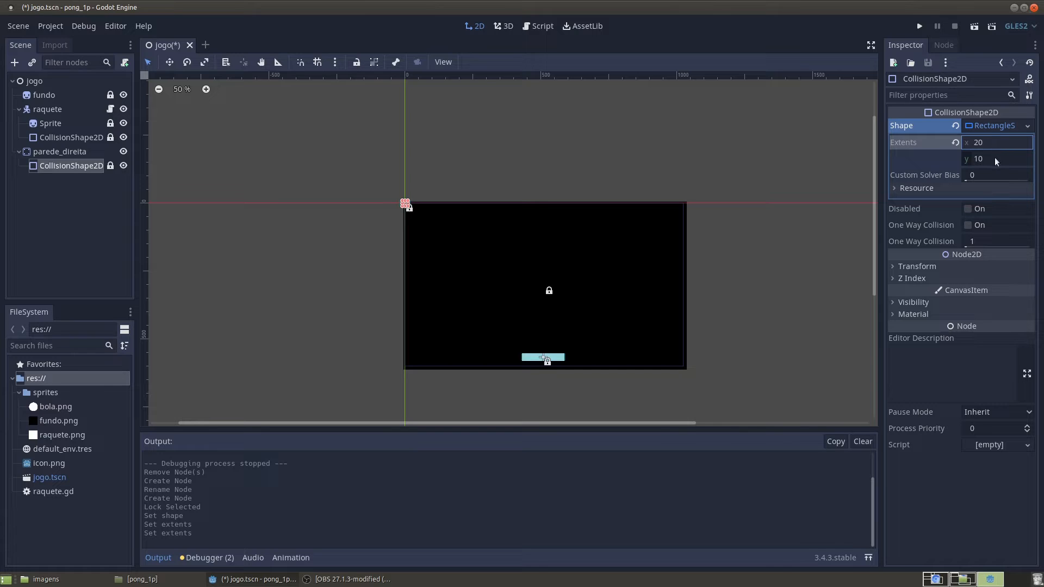
Step: Set the y extent of the wall's rectangle shape to 500, after trying 1000
{"action": "left_click", "coordinate": [994, 158]}
{"action": "type", "text": "100"}
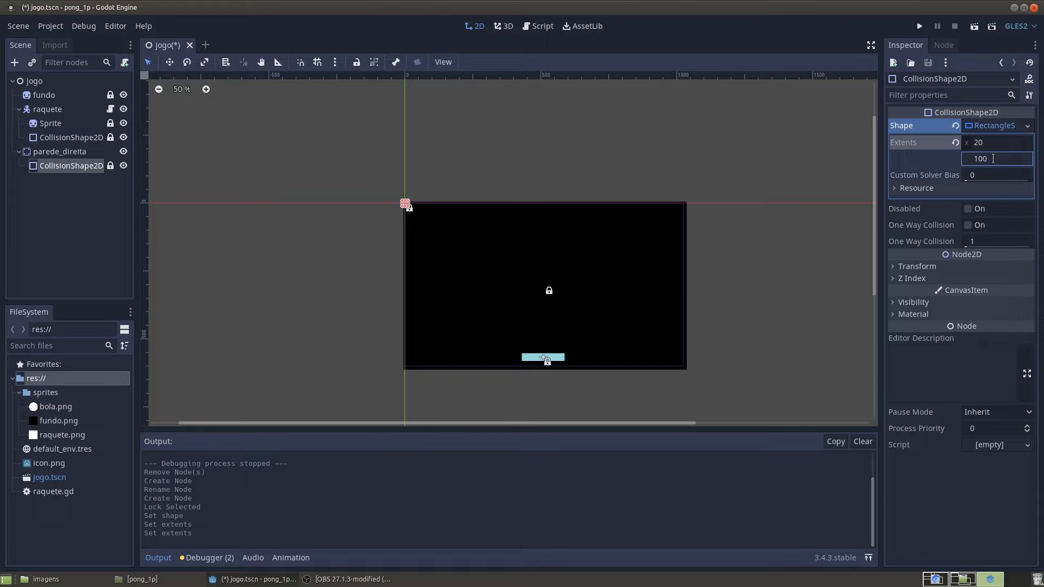
{"action": "type", "text": "0"}
{"action": "key", "text": "Return"}
{"action": "left_click", "coordinate": [991, 158]}
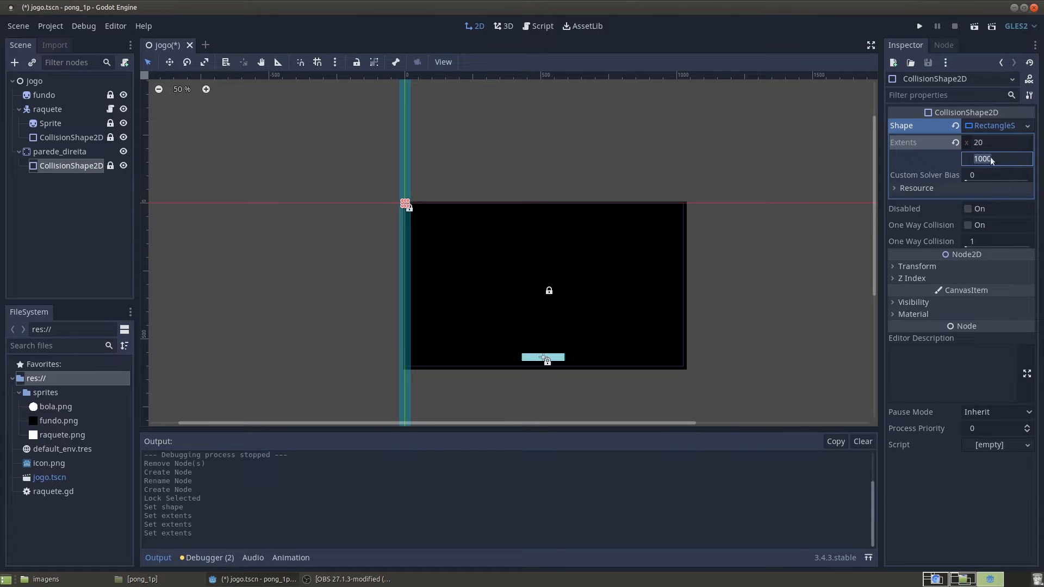
{"action": "type", "text": "500"}
{"action": "key", "text": "Return"}
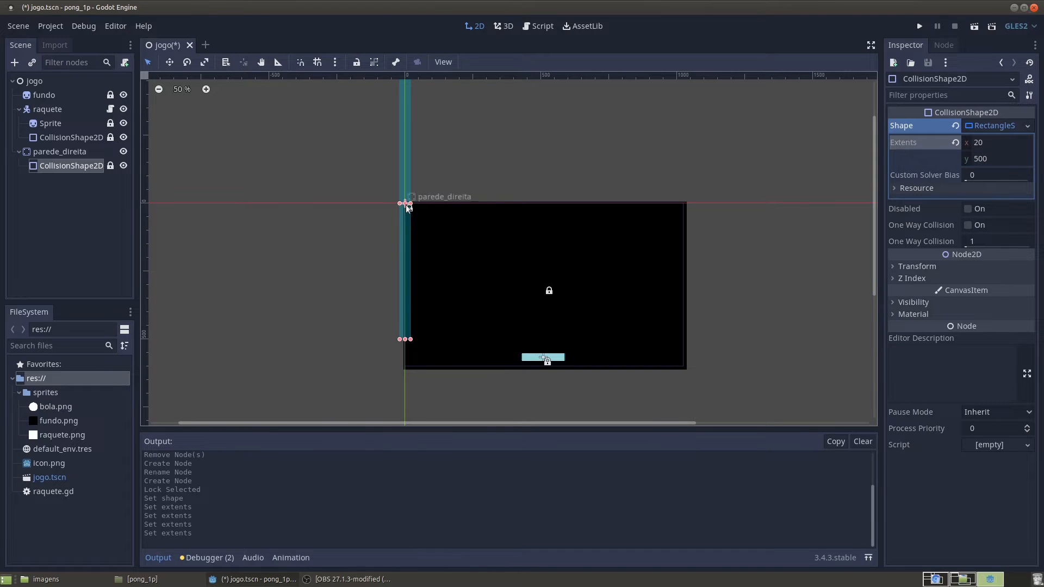
{"action": "left_click_drag", "start_coordinate": [410, 204], "coordinate": [404, 241]}
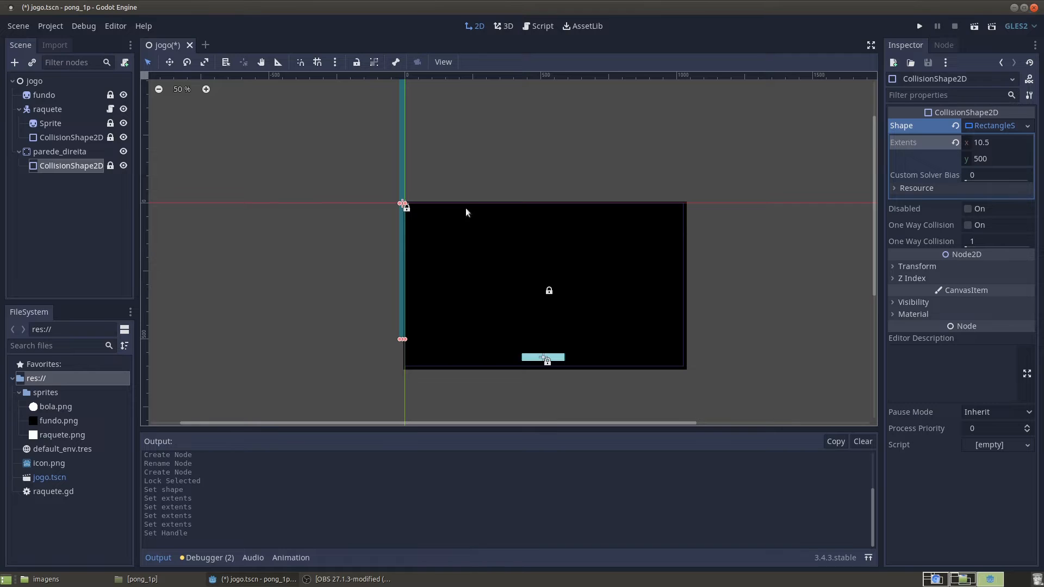
{"action": "key", "text": "ctrl+z"}
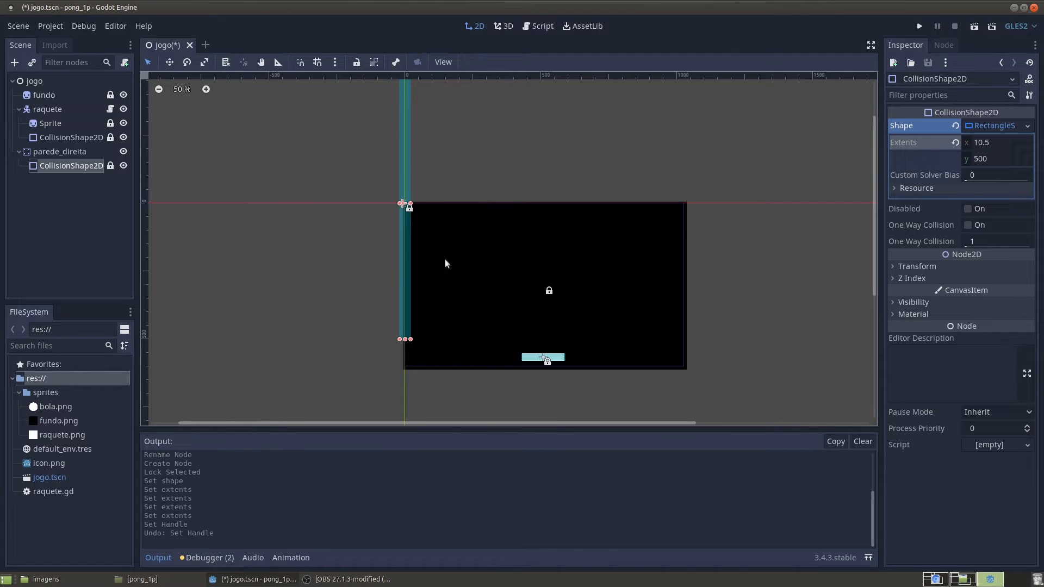
{"action": "left_click", "coordinate": [551, 187]}
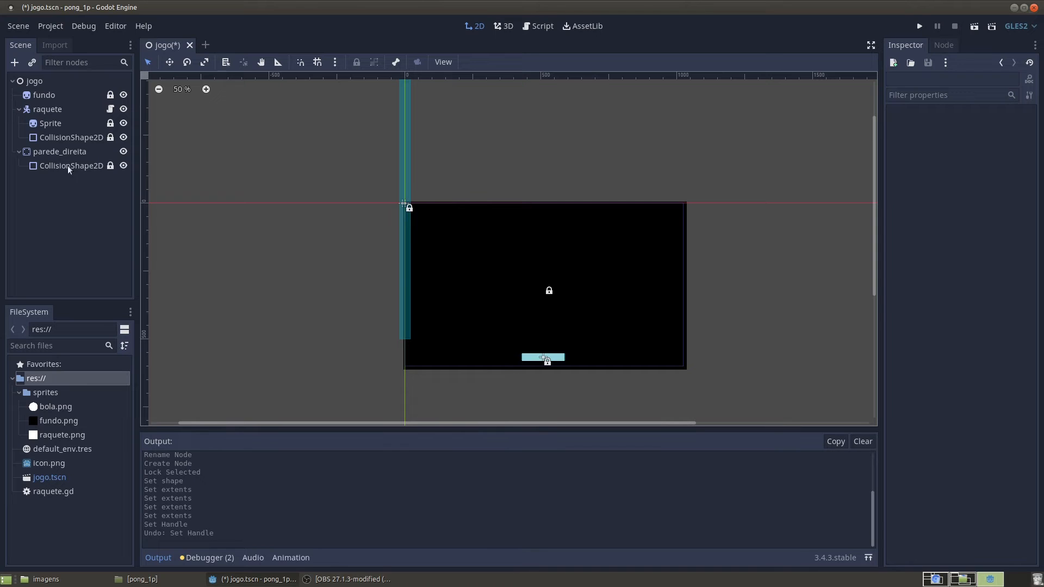
Step: Move the parede_direita node to the right edge of the game area, at about (1044, 247)
{"action": "left_click", "coordinate": [60, 152]}
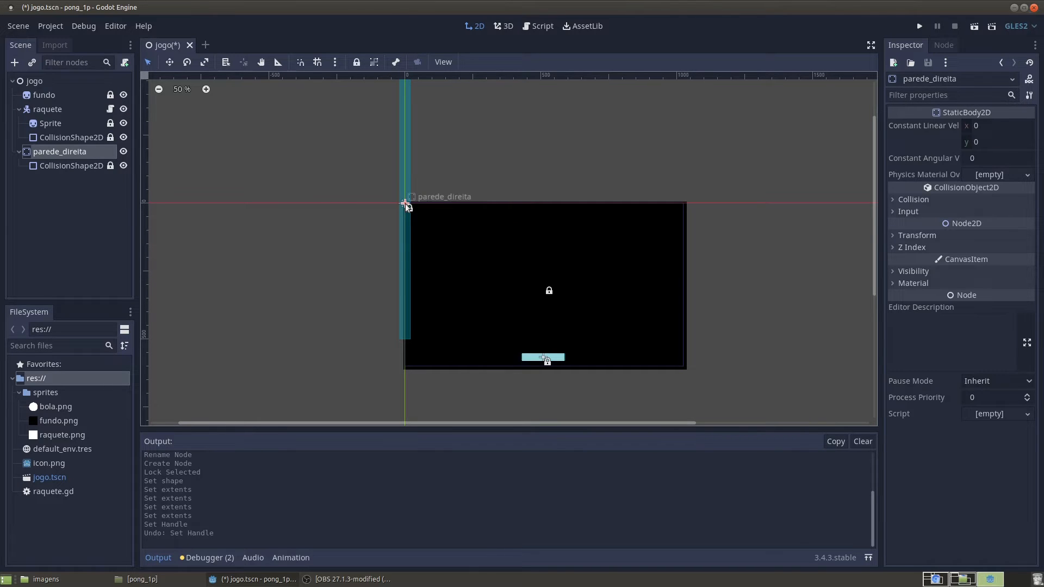
{"action": "left_click_drag", "start_coordinate": [406, 202], "coordinate": [692, 275]}
{"action": "scroll", "coordinate": [788, 328], "scroll_direction": "up", "scroll_amount": 5}
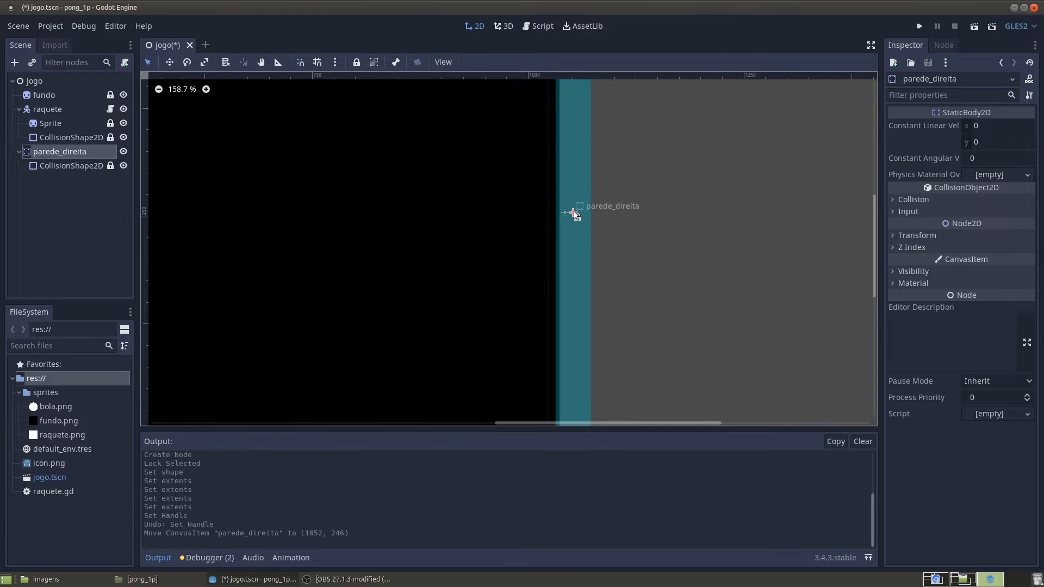
{"action": "left_click_drag", "start_coordinate": [571, 213], "coordinate": [564, 215]}
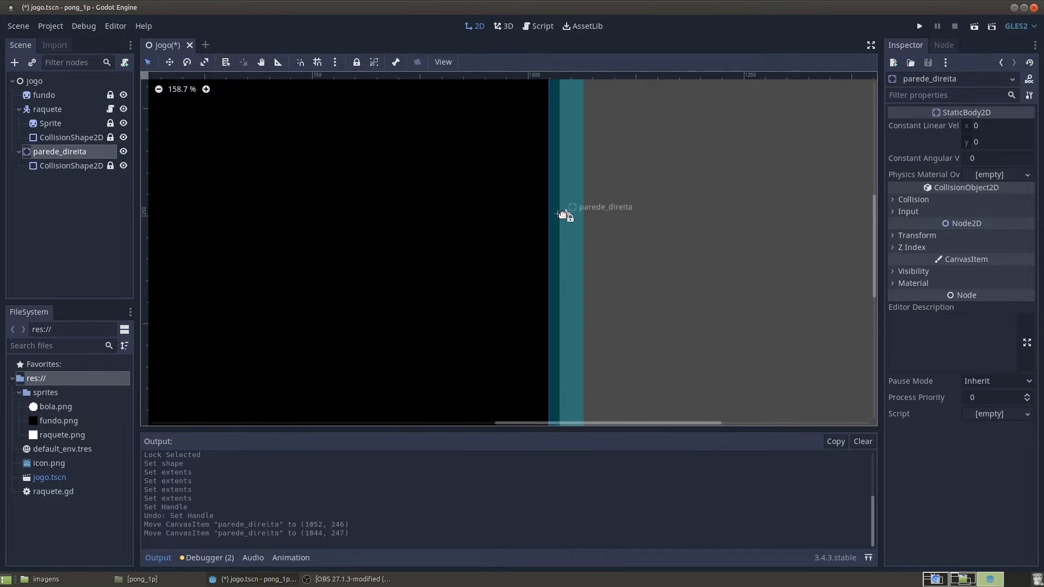
{"action": "scroll", "coordinate": [661, 296], "scroll_direction": "down", "scroll_amount": 5}
{"action": "scroll", "coordinate": [661, 298], "scroll_direction": "up", "scroll_amount": 4}
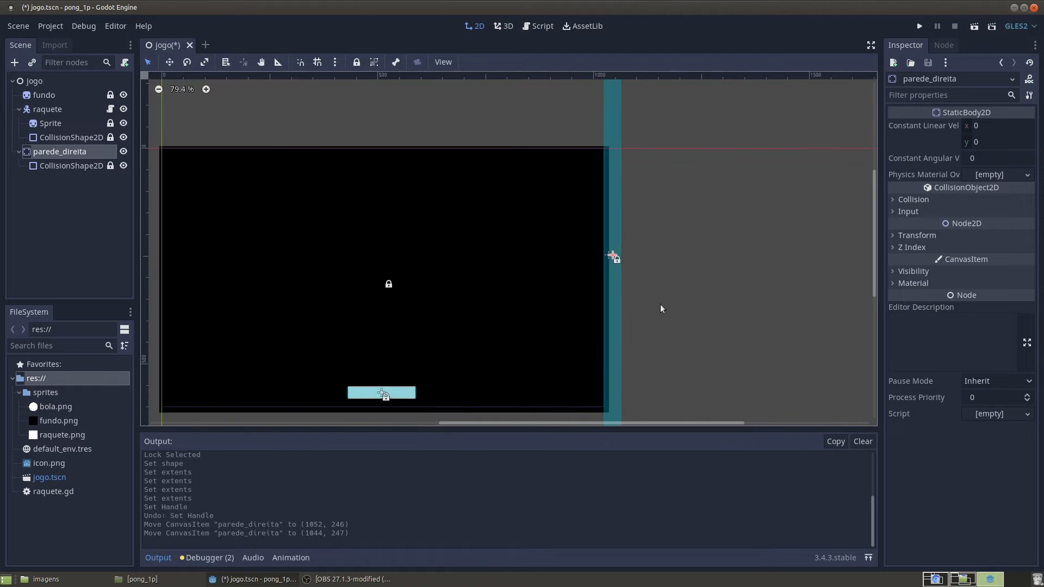
{"action": "scroll", "coordinate": [607, 297], "scroll_direction": "down", "scroll_amount": 7}
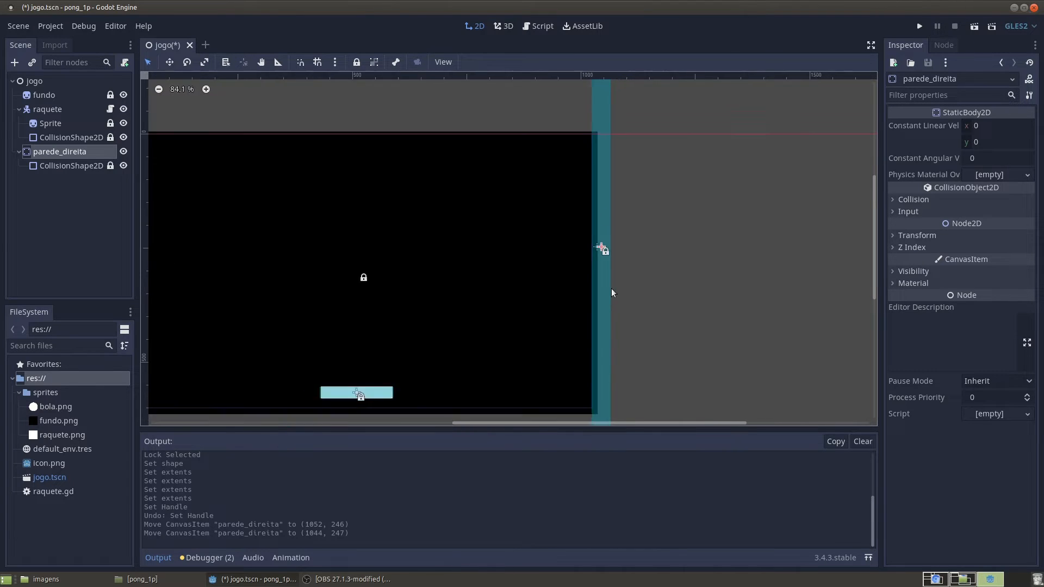
{"action": "scroll", "coordinate": [615, 284], "scroll_direction": "up", "scroll_amount": 2}
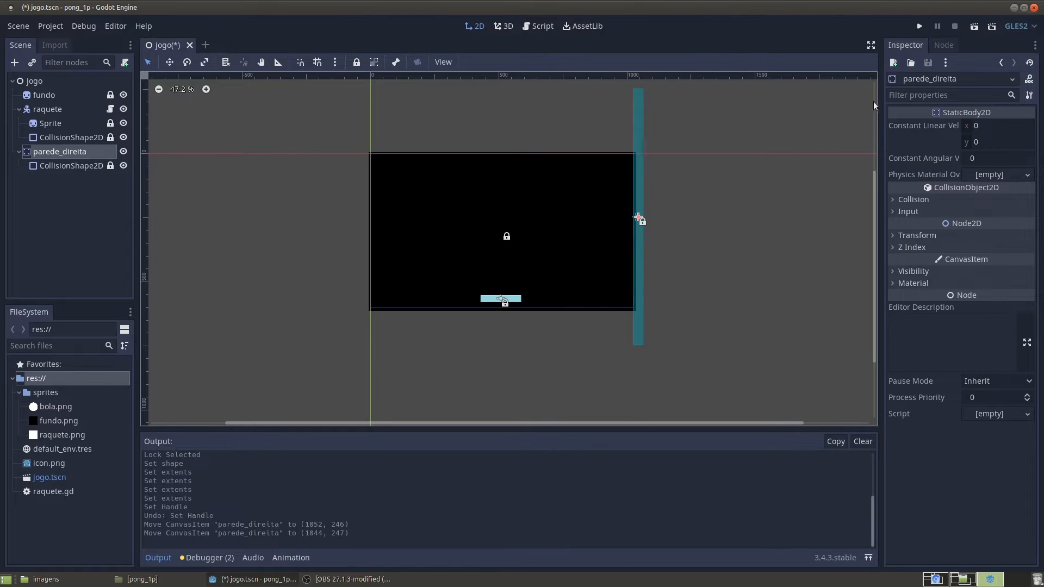
Step: Run the project, move the paddle back and forth against the right wall to test the collision, and close the game
{"action": "mouse_move", "coordinate": [907, 2]}
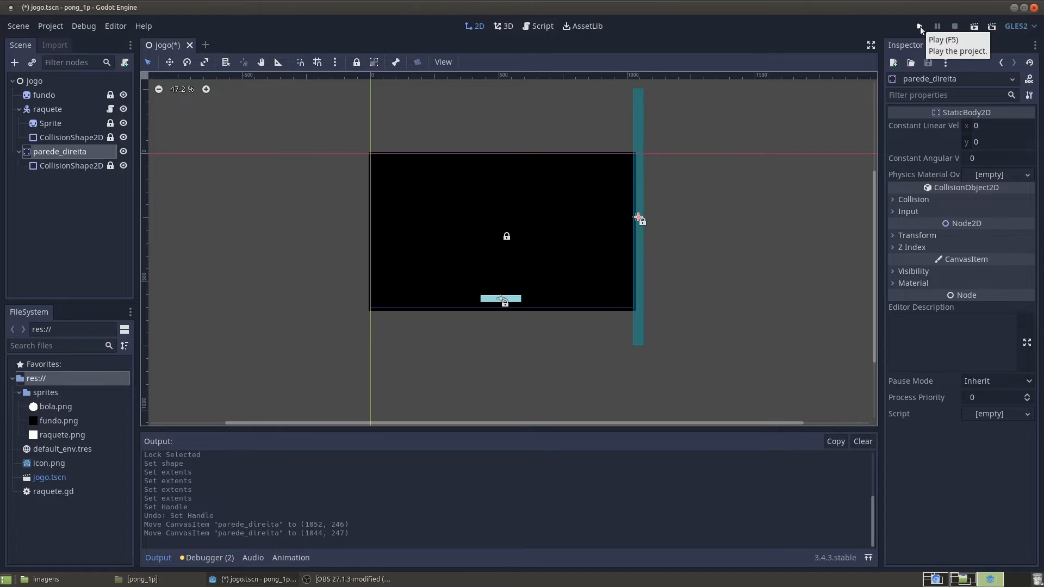
{"action": "left_click", "coordinate": [919, 27]}
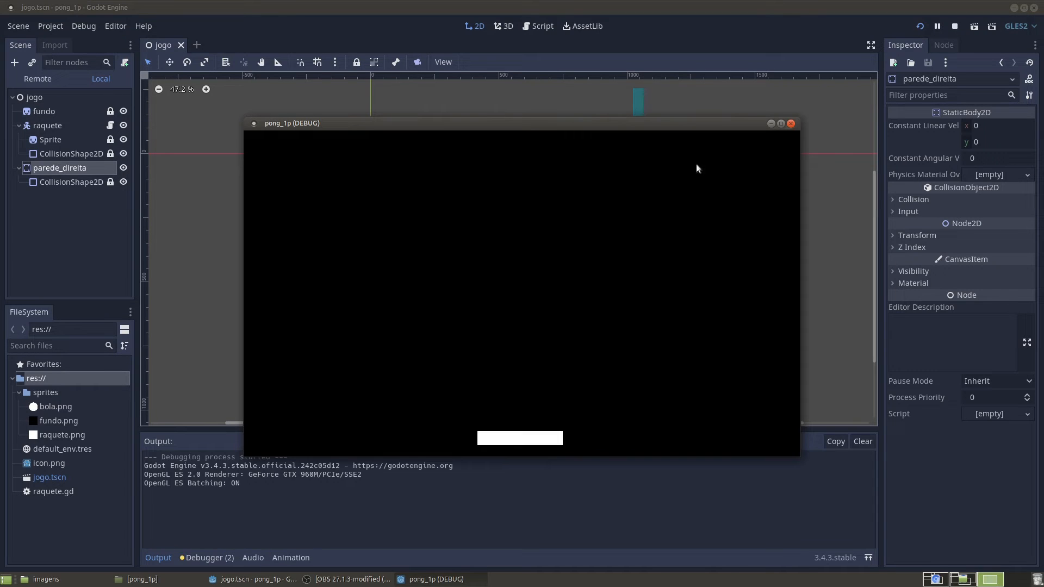
{"action": "key", "text": "Right"}
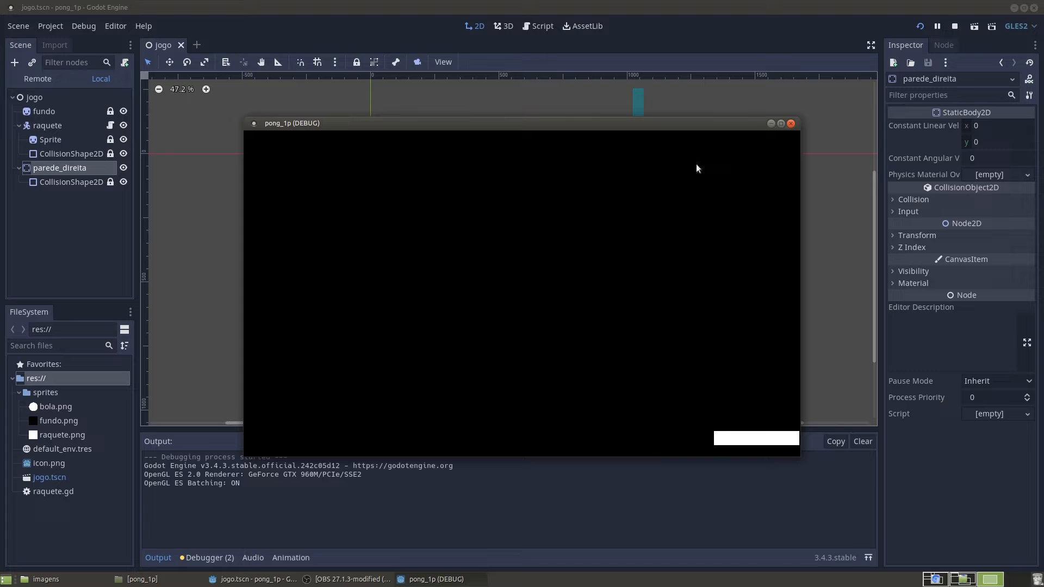
{"action": "key", "text": "Left"}
{"action": "key", "text": "Right"}
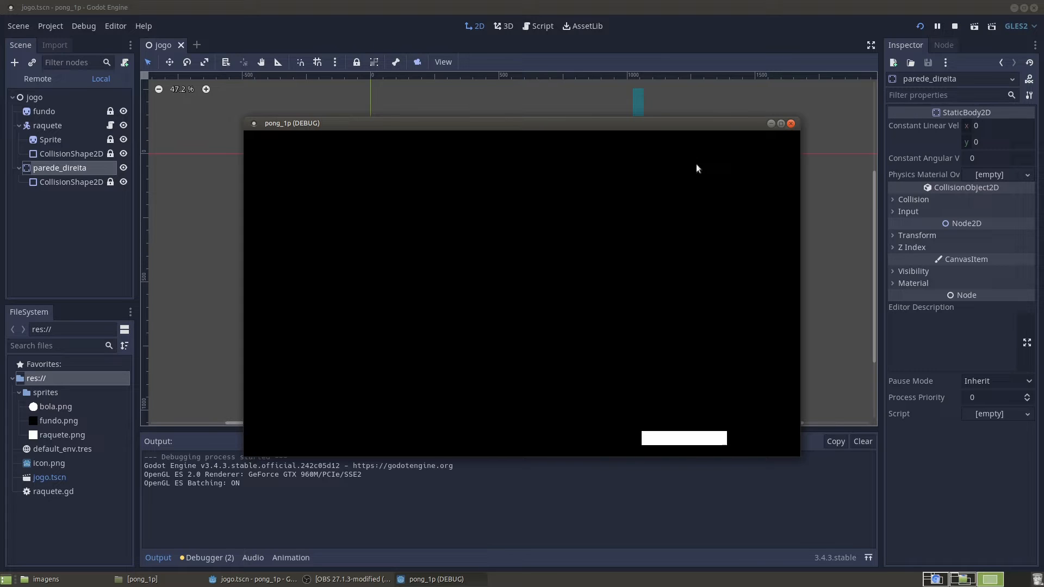
{"action": "key", "text": "Left"}
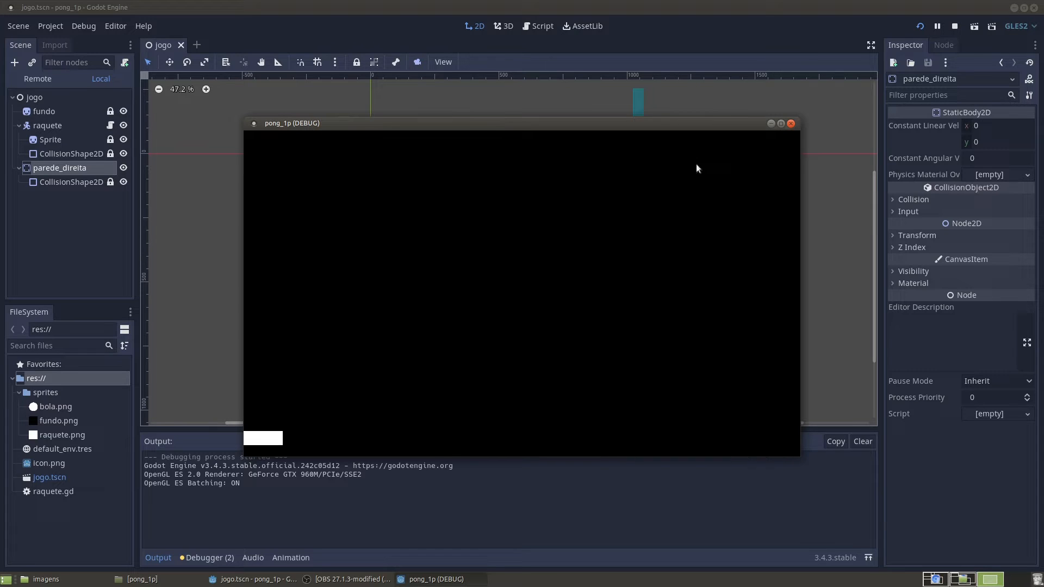
{"action": "key", "text": "Right"}
{"action": "key", "text": "Left"}
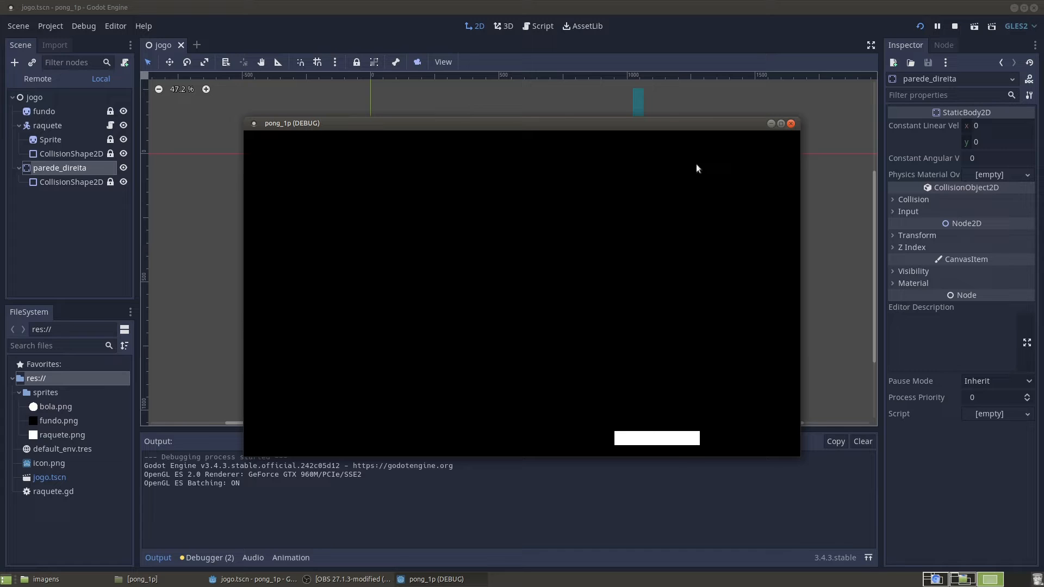
{"action": "key", "text": "Right"}
{"action": "key", "text": "Left"}
{"action": "key", "text": "Right"}
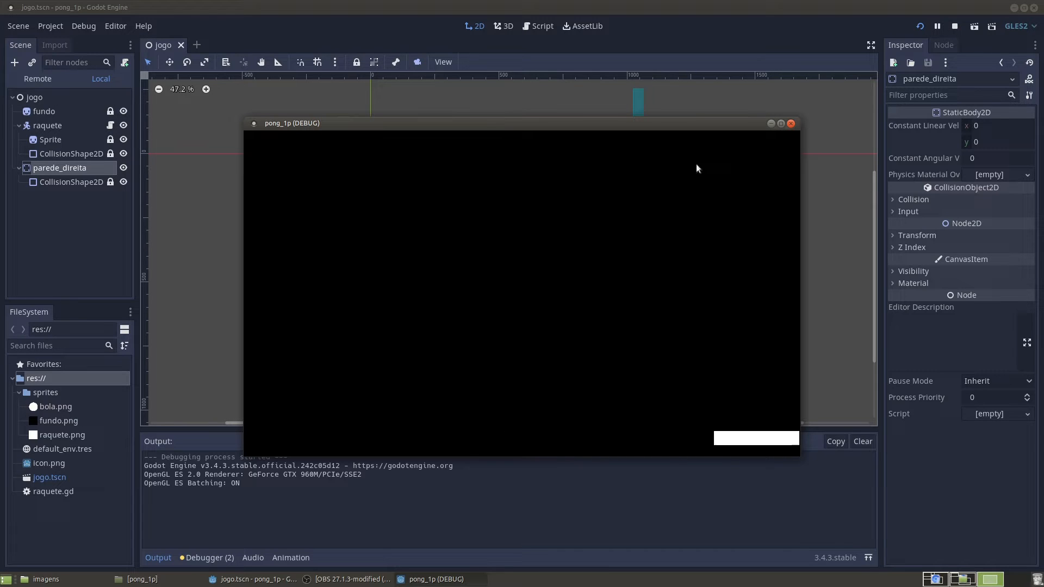
{"action": "key", "text": "Left"}
{"action": "key", "text": "Right"}
{"action": "key", "text": "Left"}
{"action": "key", "text": "Right"}
{"action": "key", "text": "Left"}
{"action": "key", "text": "Right"}
{"action": "key", "text": "Left"}
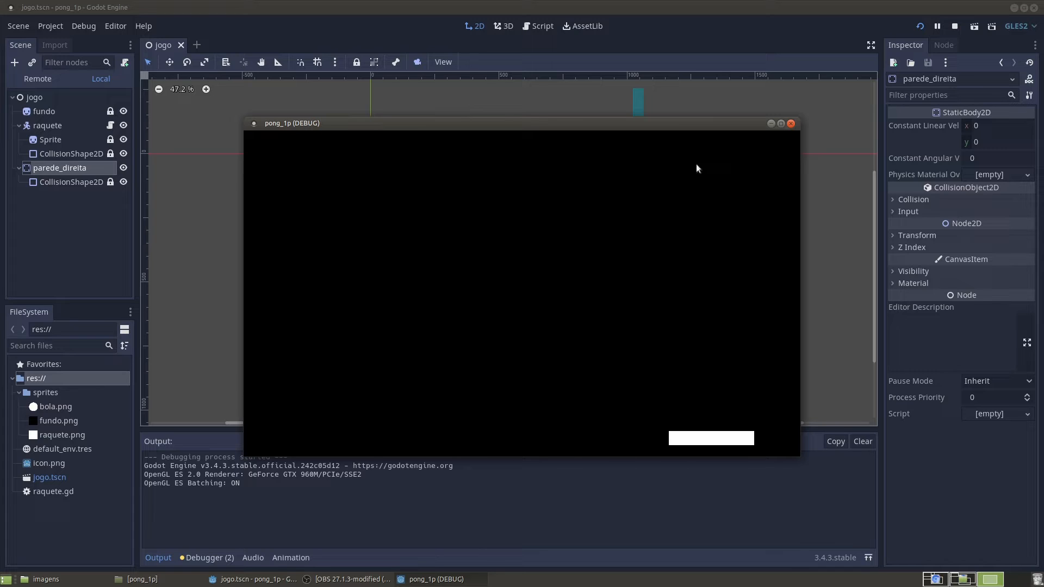
{"action": "left_click", "coordinate": [792, 124]}
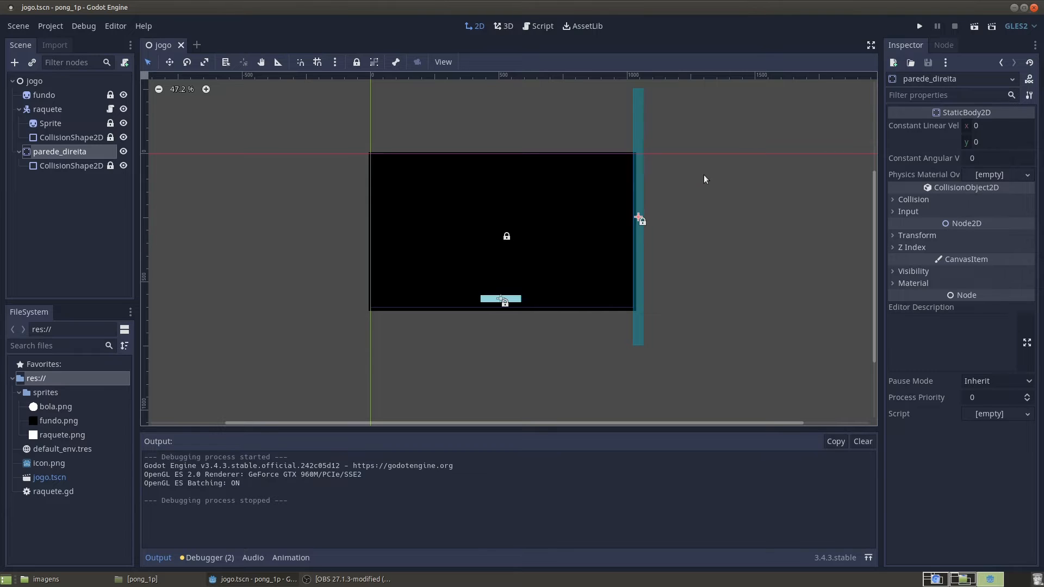
{"action": "left_click", "coordinate": [29, 82]}
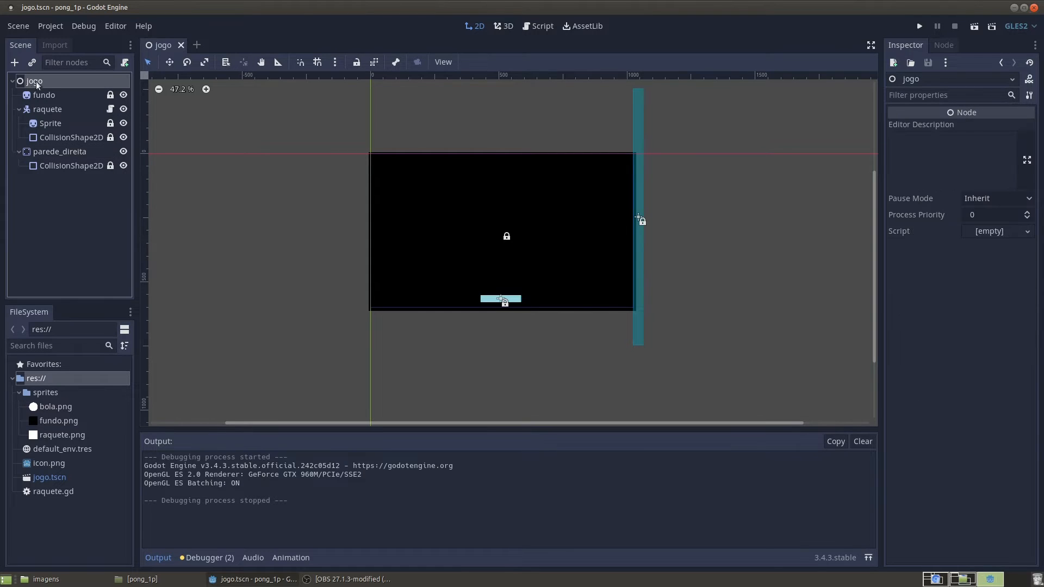
{"action": "left_click", "coordinate": [15, 64]}
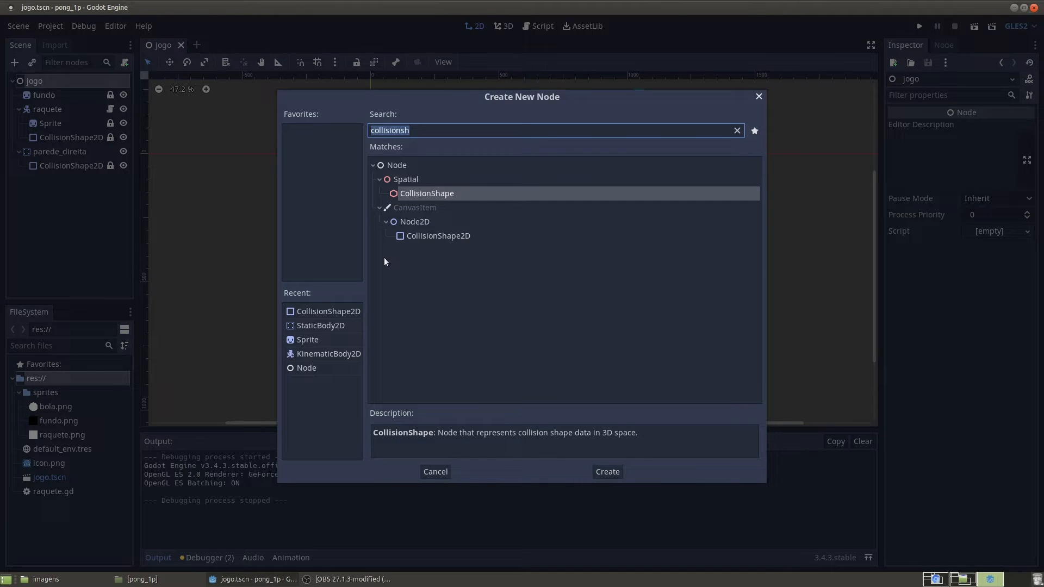
{"action": "left_click", "coordinate": [759, 97]}
Step: Duplicate the parede_direita node together with its collision shape
{"action": "left_click", "coordinate": [58, 153]}
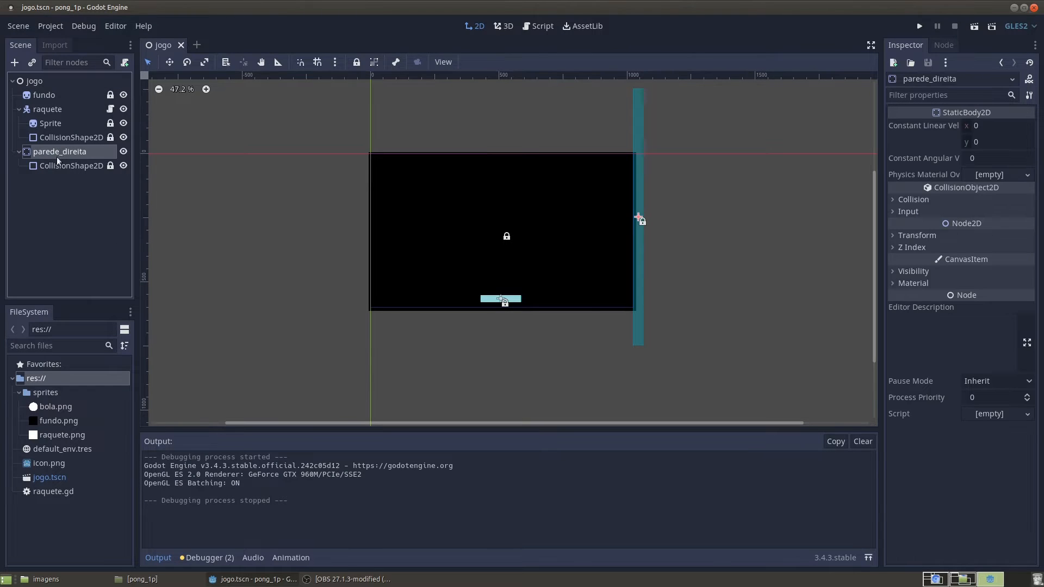
{"action": "right_click", "coordinate": [27, 151]}
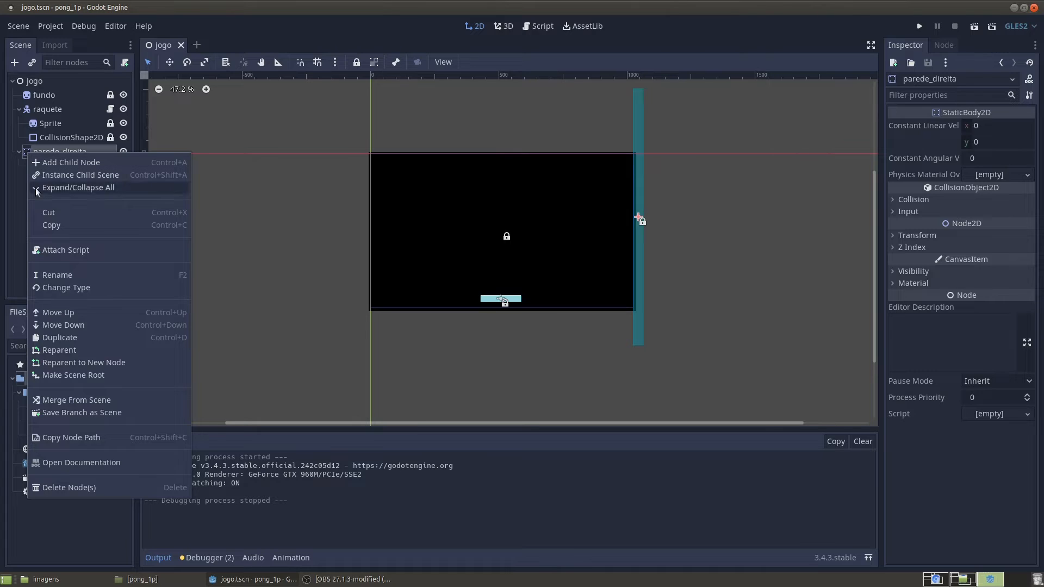
{"action": "left_click", "coordinate": [56, 338]}
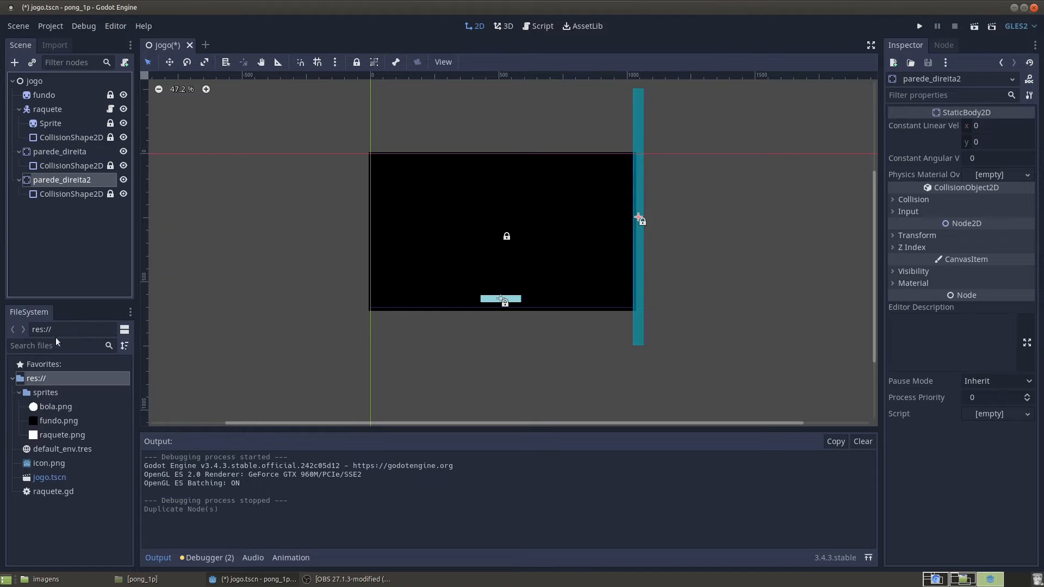
Step: Rename the duplicated wall to parede_esquerda and move it to the left edge of the game area, at about (-30, 283)
{"action": "left_click", "coordinate": [55, 151]}
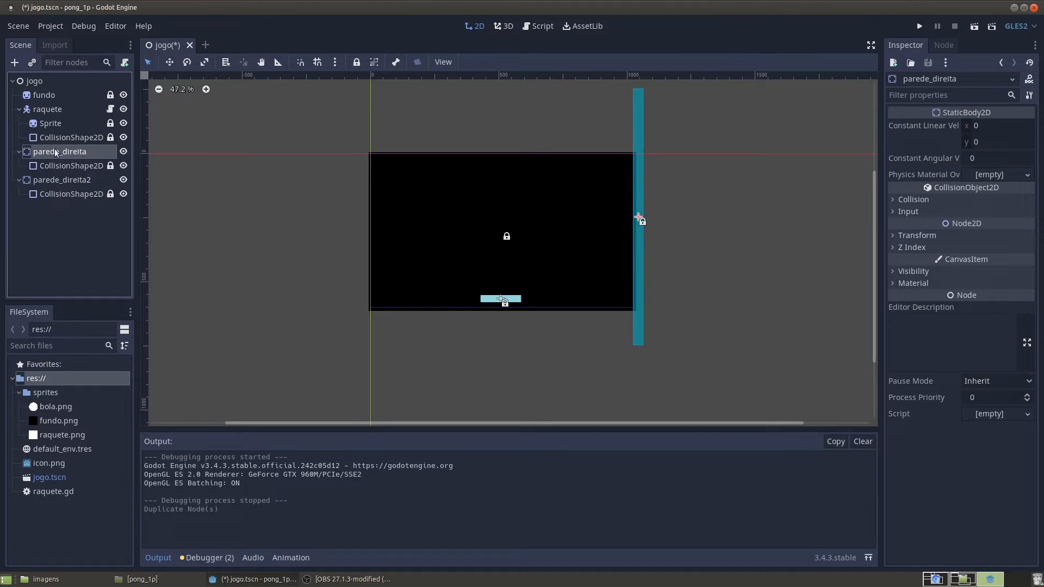
{"action": "left_click", "coordinate": [73, 181]}
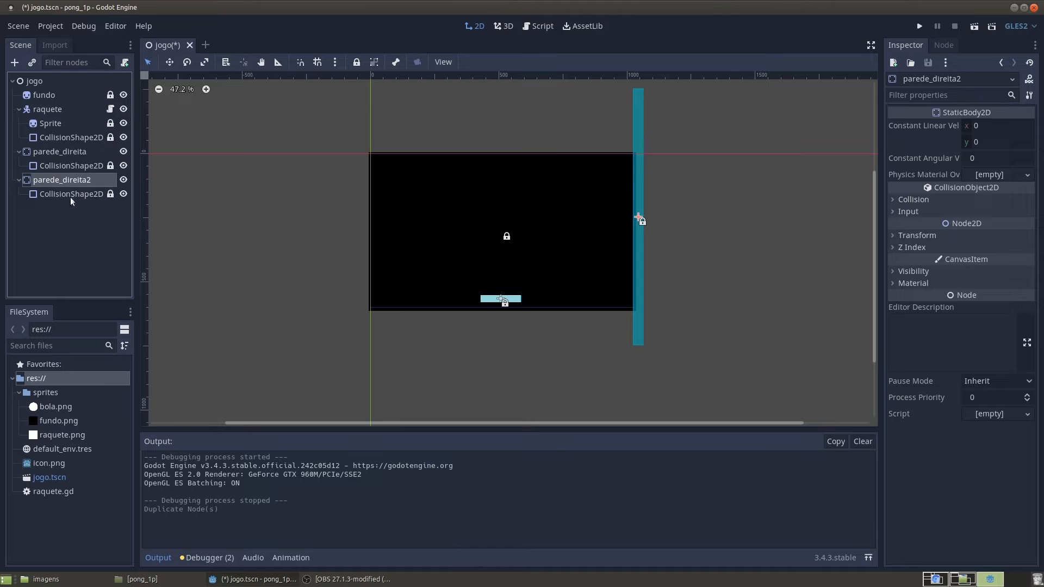
{"action": "double_click", "coordinate": [48, 181]}
{"action": "left_click", "coordinate": [100, 180]}
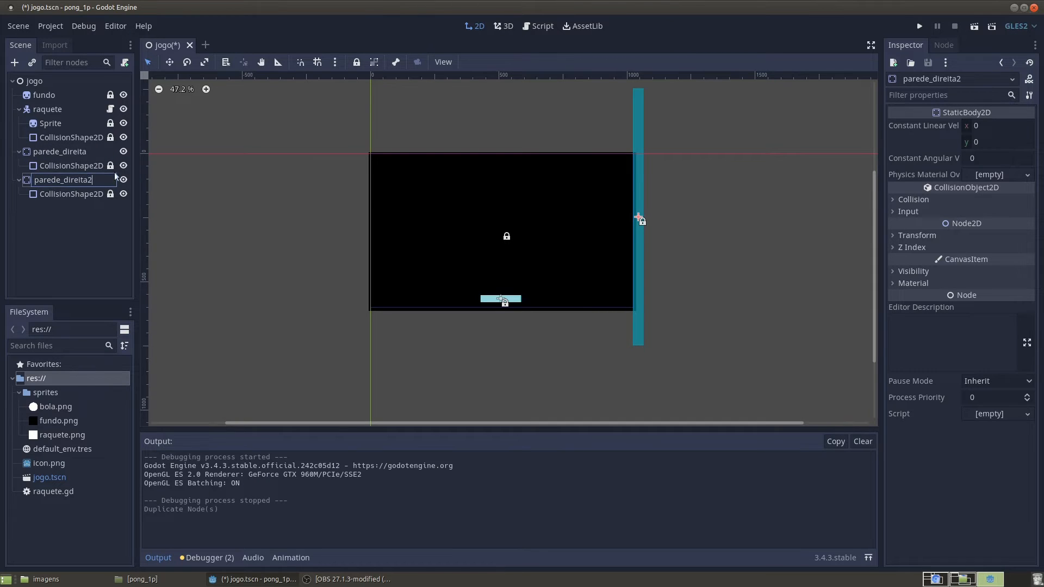
{"action": "key", "text": "BackSpace"}
{"action": "key", "text": "BackSpace"}
{"action": "key", "text": "BackSpace"}
{"action": "key", "text": "BackSpace"}
{"action": "key", "text": "BackSpace"}
{"action": "key", "text": "BackSpace"}
{"action": "key", "text": "BackSpace"}
{"action": "key", "text": "BackSpace"}
{"action": "type", "text": "esquerda"}
{"action": "key", "text": "Return"}
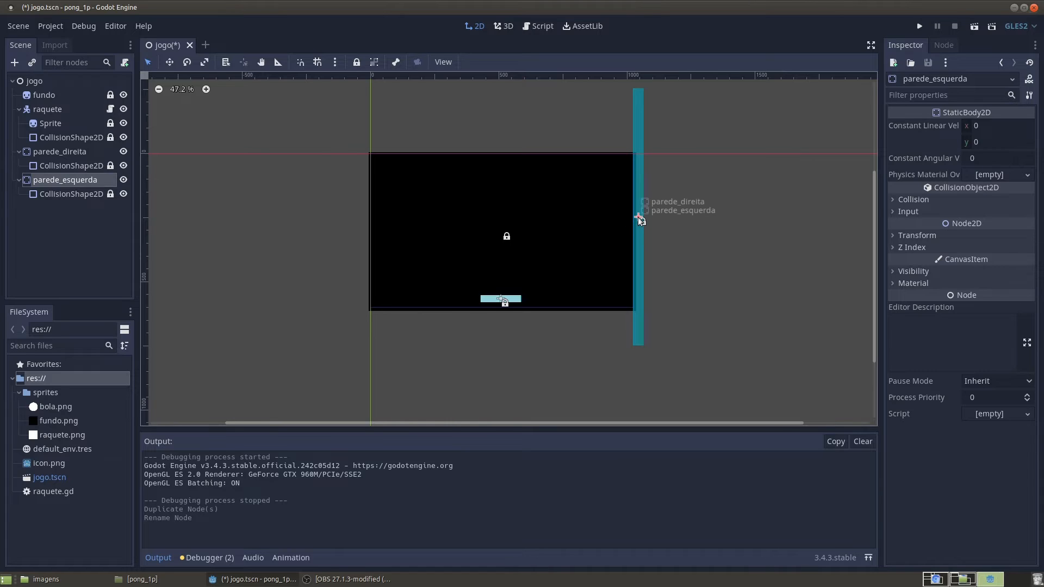
{"action": "left_click_drag", "start_coordinate": [638, 217], "coordinate": [359, 229]}
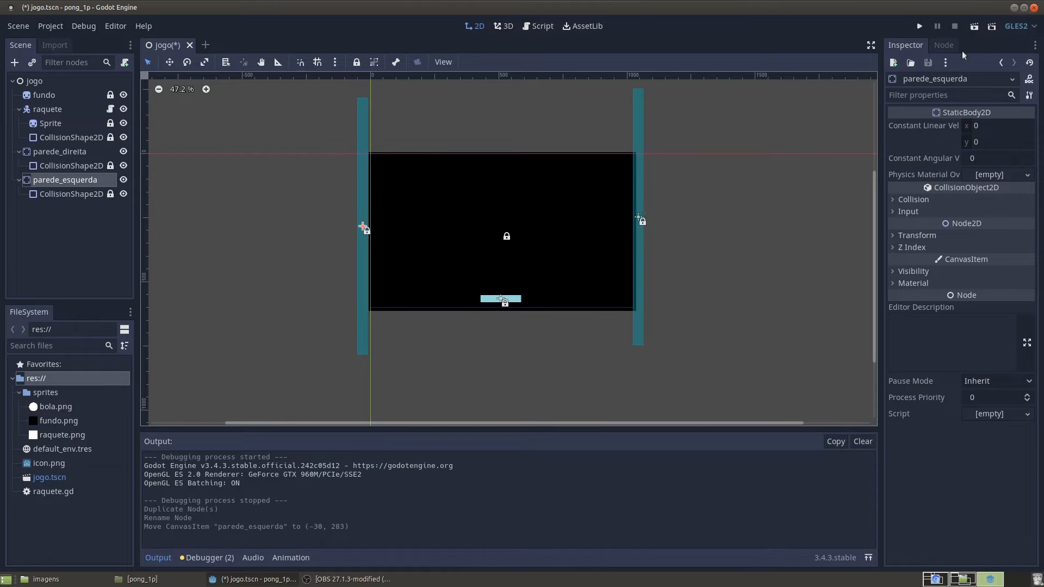
Step: Run the project, move the paddle toward both side walls to test where it stops, and close the game
{"action": "left_click", "coordinate": [919, 27]}
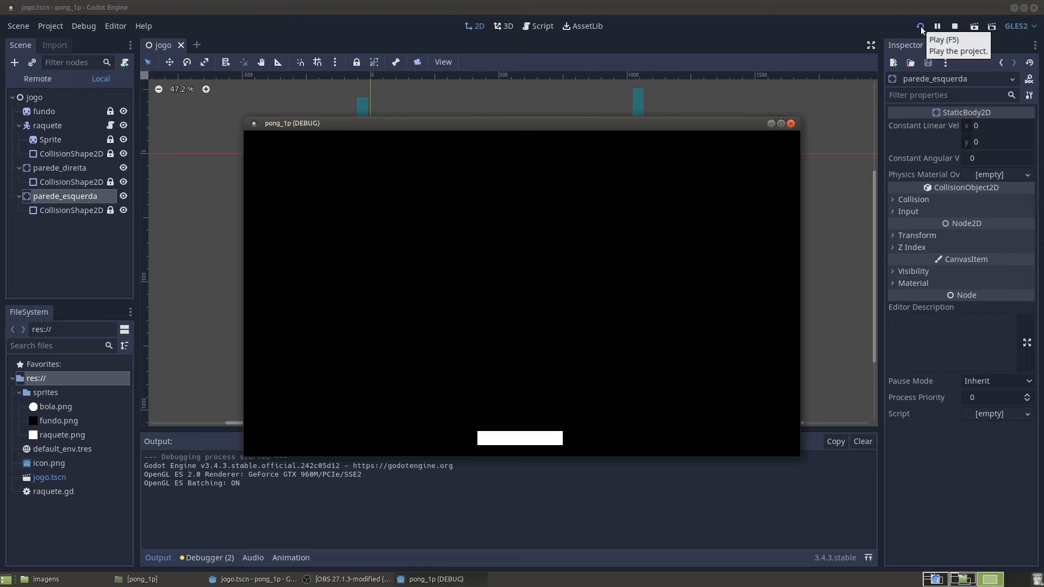
{"action": "key", "text": "Left"}
{"action": "key", "text": "Right"}
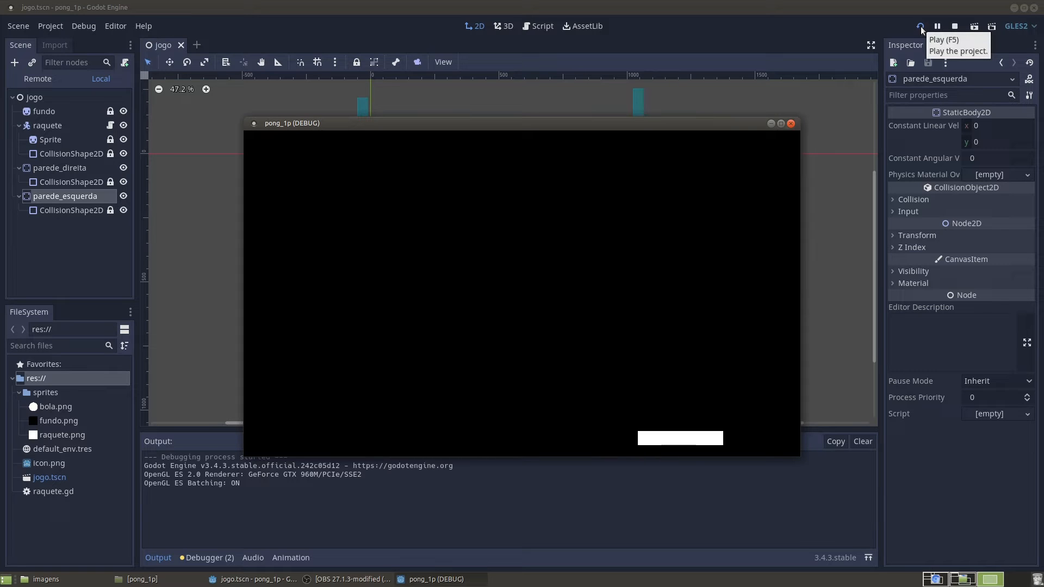
{"action": "key", "text": "Left"}
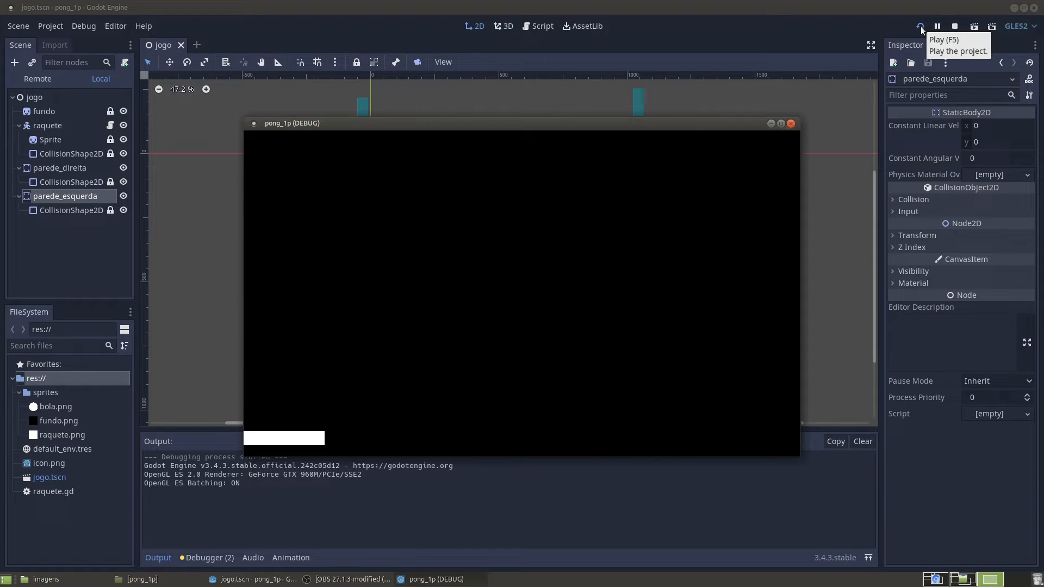
{"action": "left_click", "coordinate": [791, 123]}
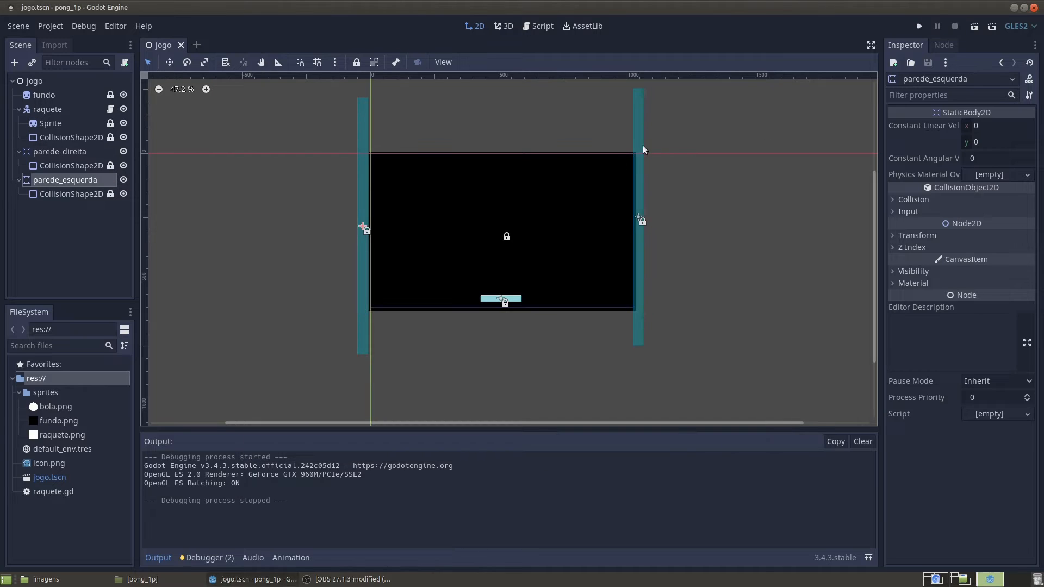
Step: Nudge parede_esquerda to the right in 1-pixel increments to (-22, 283) and check its alignment with the background's left edge
{"action": "scroll", "coordinate": [451, 223], "scroll_direction": "up", "scroll_amount": 2}
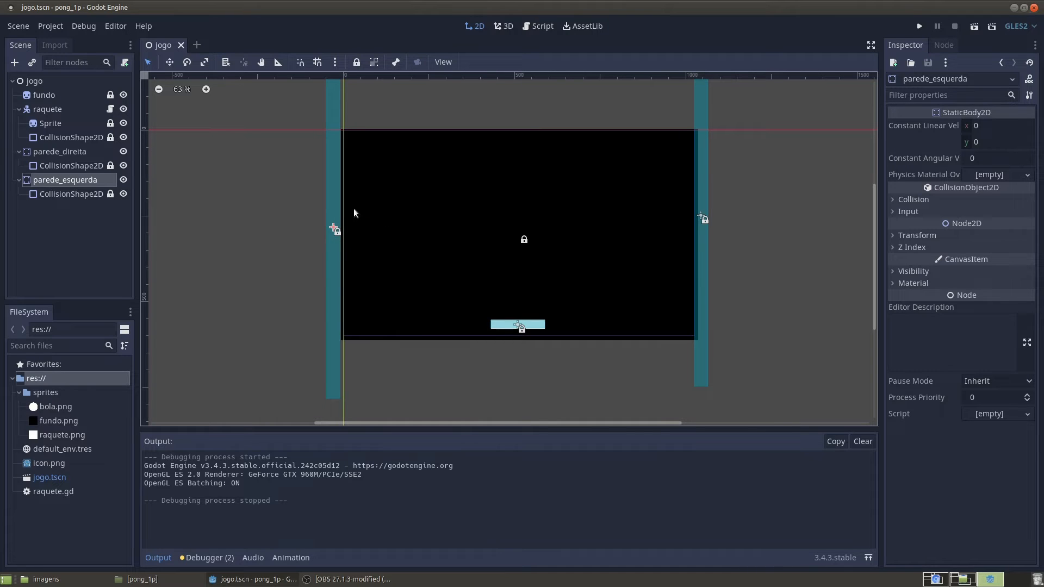
{"action": "key", "text": "Right"}
{"action": "key", "text": "Right"}
{"action": "key", "text": "Right"}
{"action": "key", "text": "Right"}
{"action": "key", "text": "Right"}
{"action": "key", "text": "Right"}
{"action": "key", "text": "Right"}
{"action": "key", "text": "Right"}
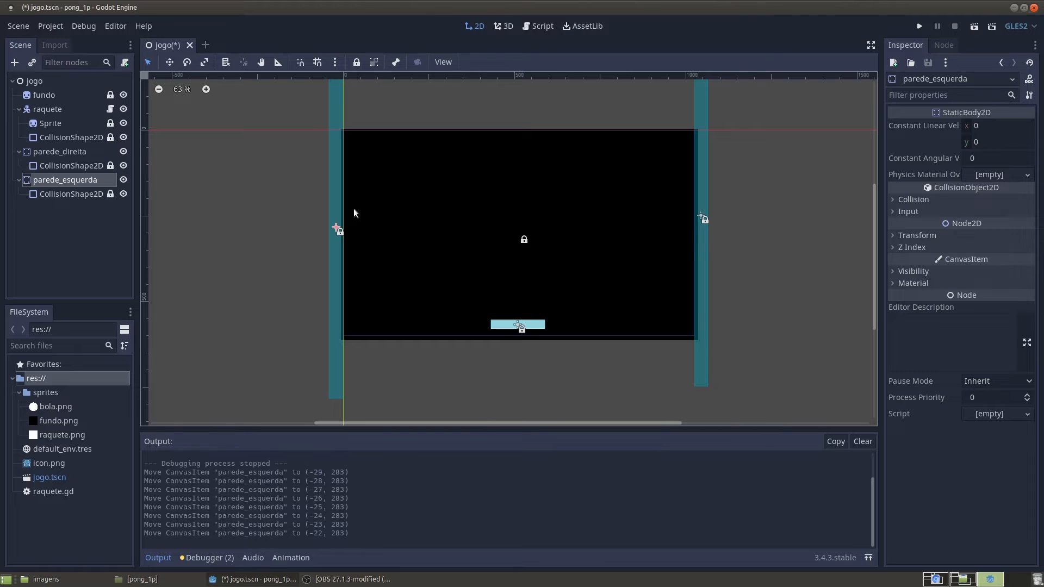
{"action": "scroll", "coordinate": [321, 254], "scroll_direction": "up", "scroll_amount": 6}
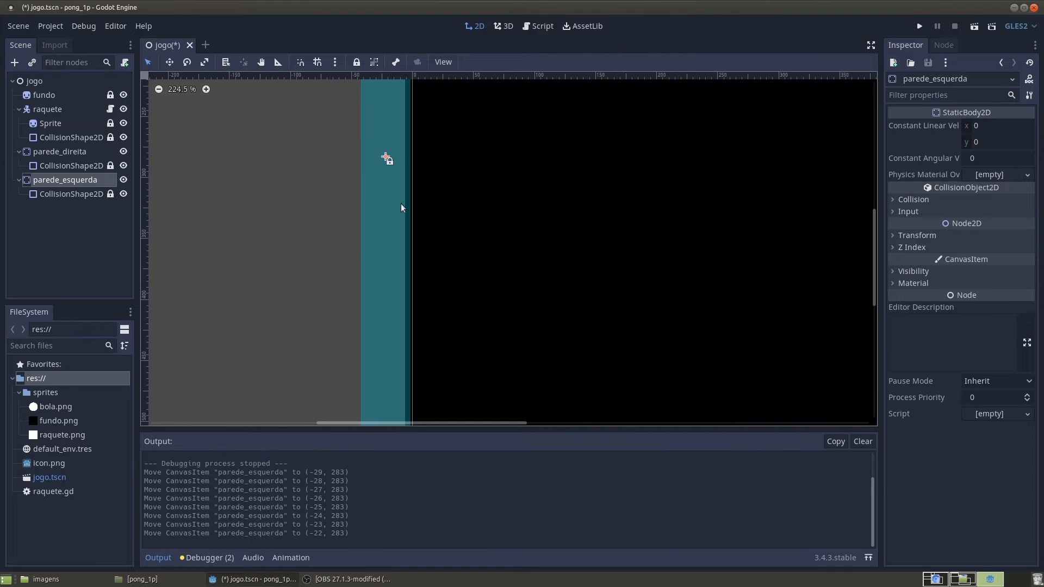
{"action": "scroll", "coordinate": [397, 208], "scroll_direction": "down", "scroll_amount": 7}
{"action": "scroll", "coordinate": [745, 204], "scroll_direction": "up", "scroll_amount": 2}
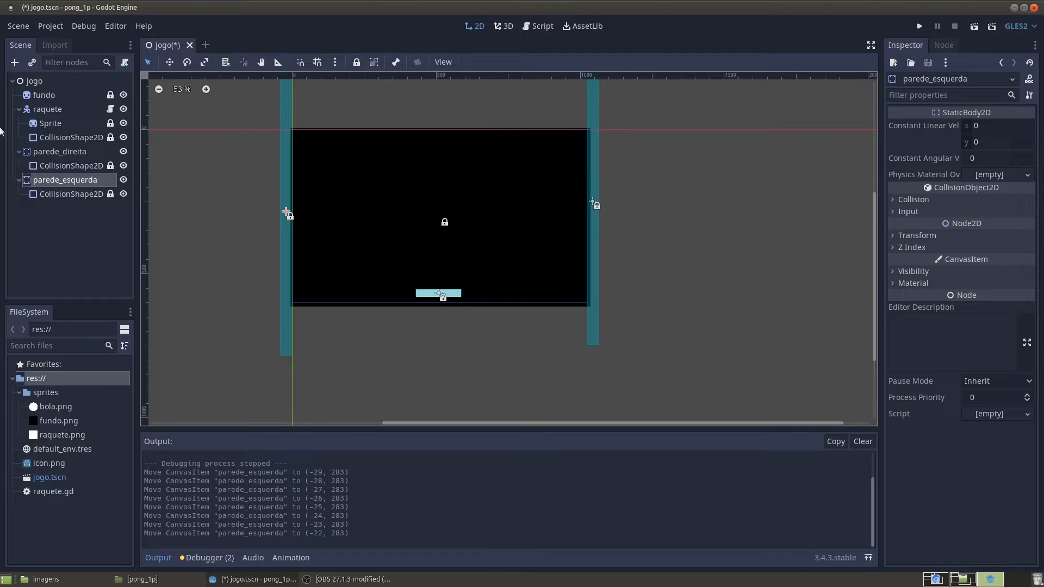
Step: Compare the two wall nodes and the rectangle shape extents of their CollisionShape2D children
{"action": "left_click", "coordinate": [59, 150]}
{"action": "left_click", "coordinate": [63, 179]}
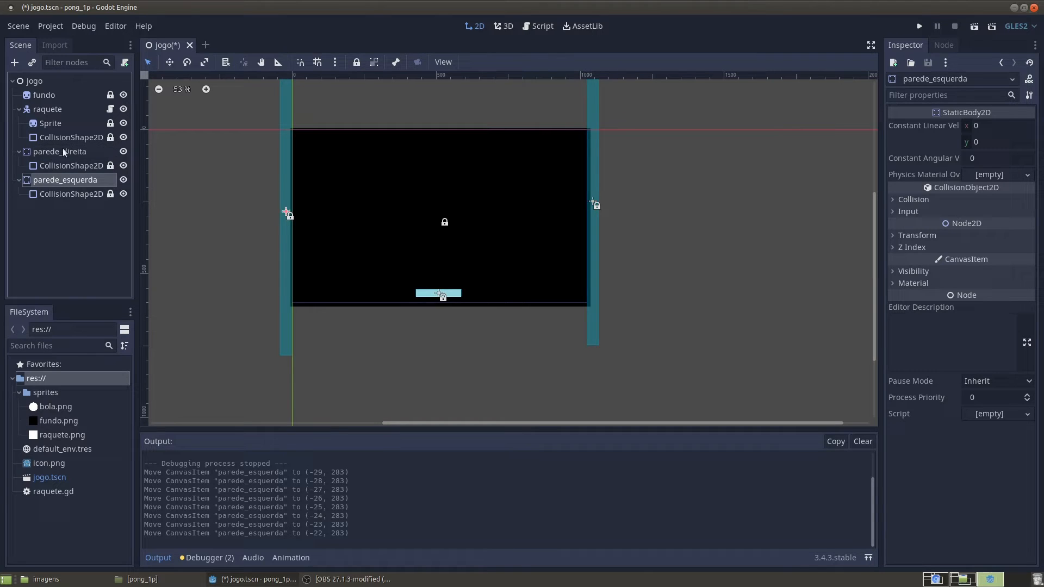
{"action": "left_click", "coordinate": [63, 150]}
{"action": "left_click", "coordinate": [67, 180]}
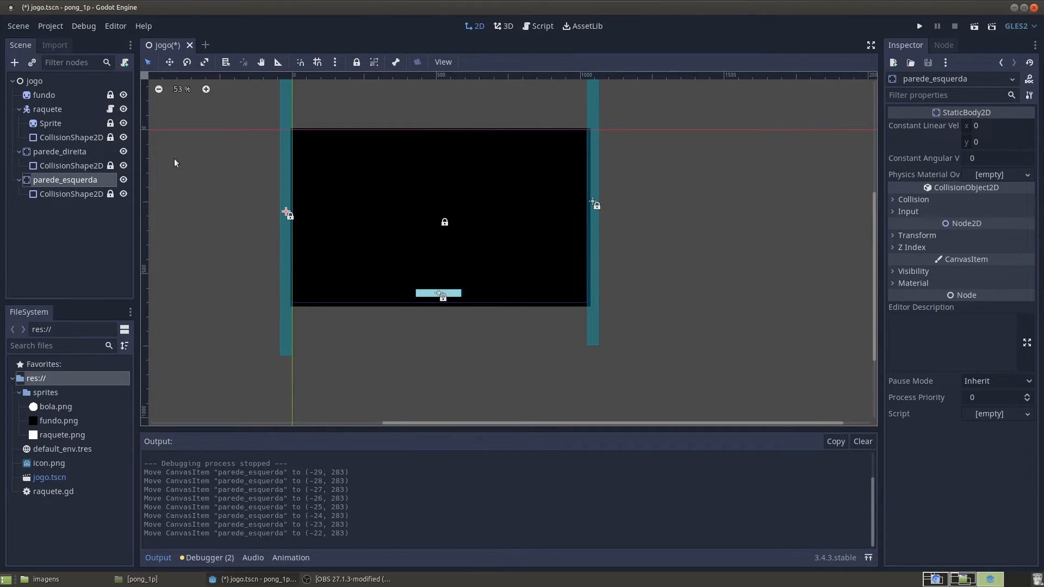
{"action": "left_click", "coordinate": [80, 166]}
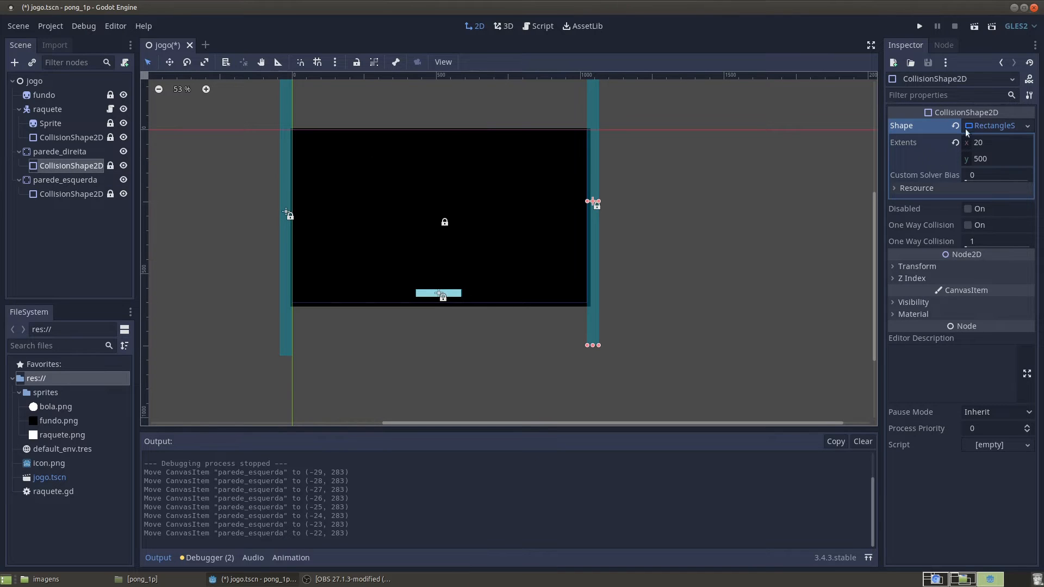
{"action": "left_click", "coordinate": [73, 194]}
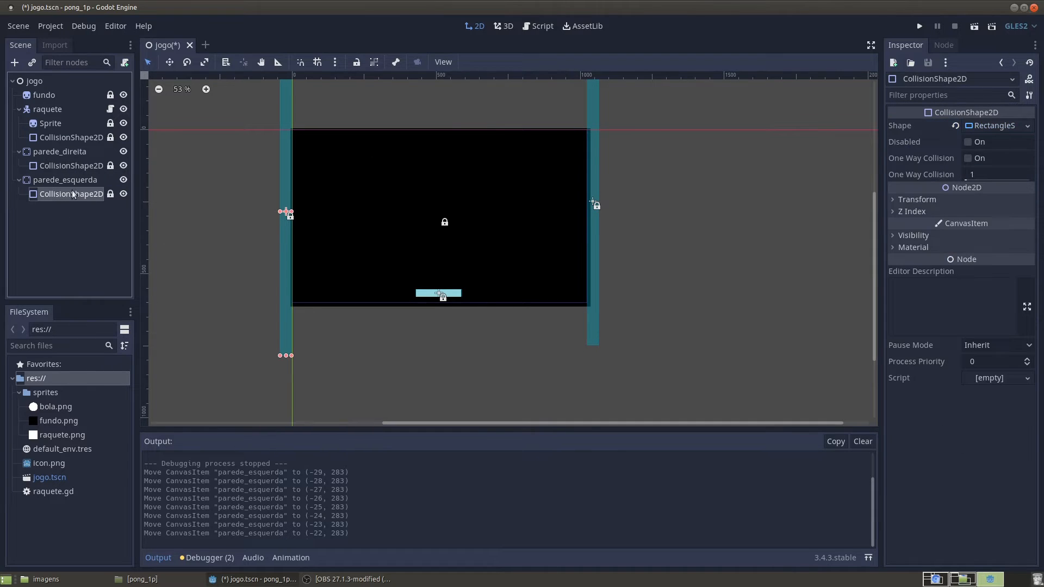
{"action": "left_click", "coordinate": [984, 126]}
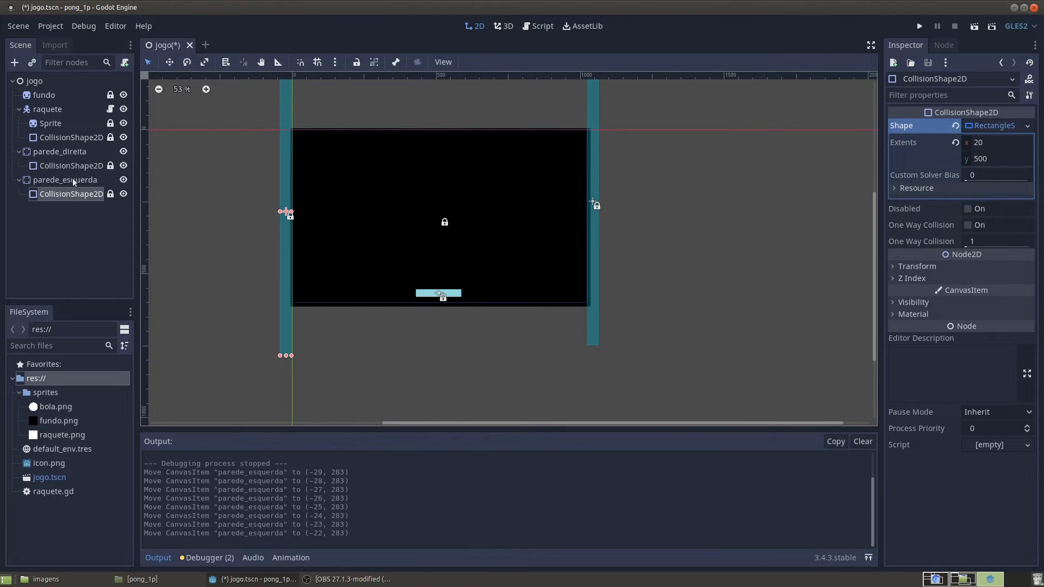
Step: Set the x extent of the rectangle shape in parede_direita's CollisionShape2D to 50
{"action": "left_click", "coordinate": [51, 166]}
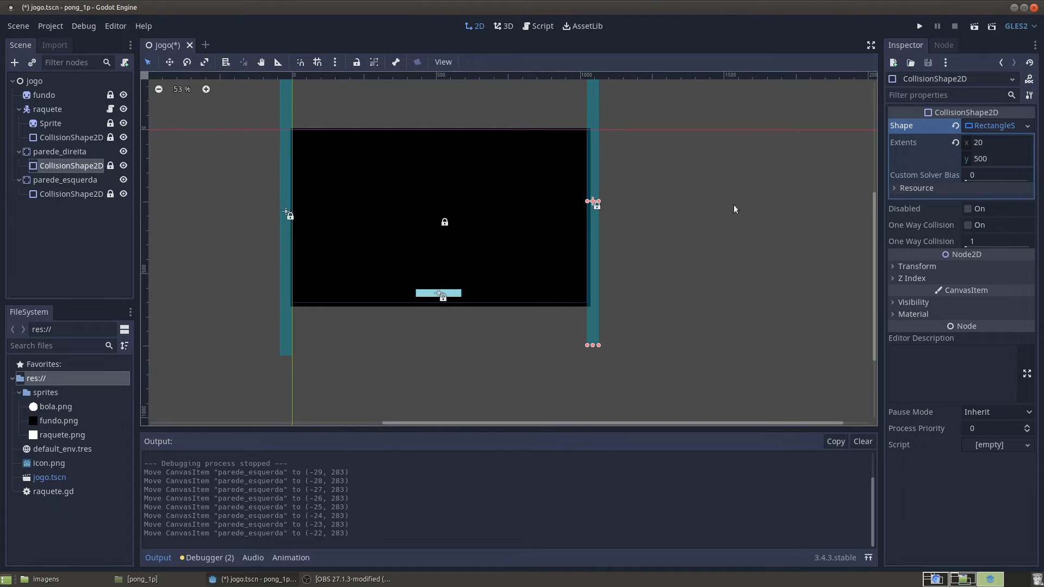
{"action": "left_click", "coordinate": [995, 140]}
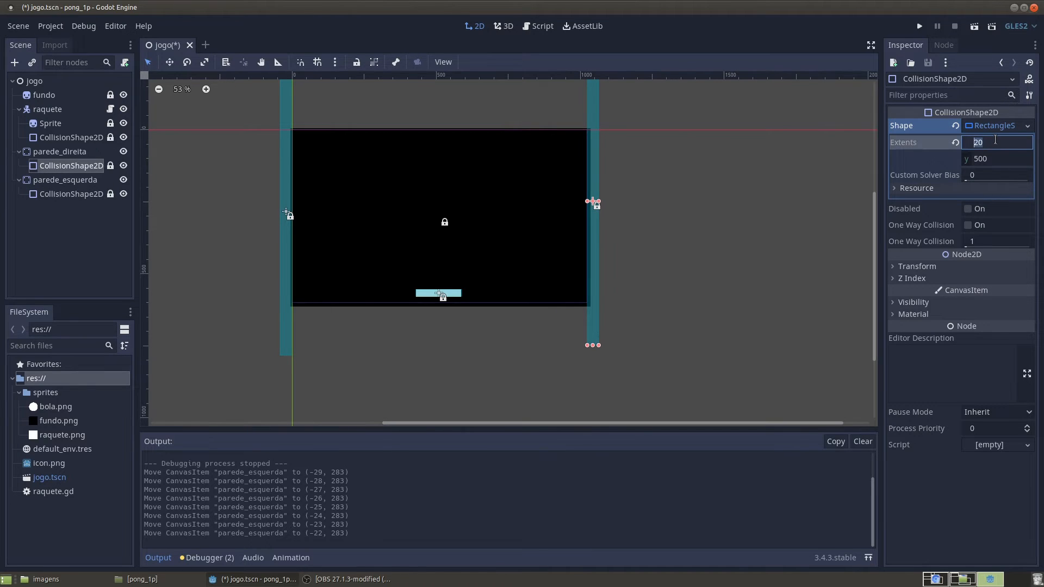
{"action": "type", "text": "50"}
{"action": "key", "text": "Return"}
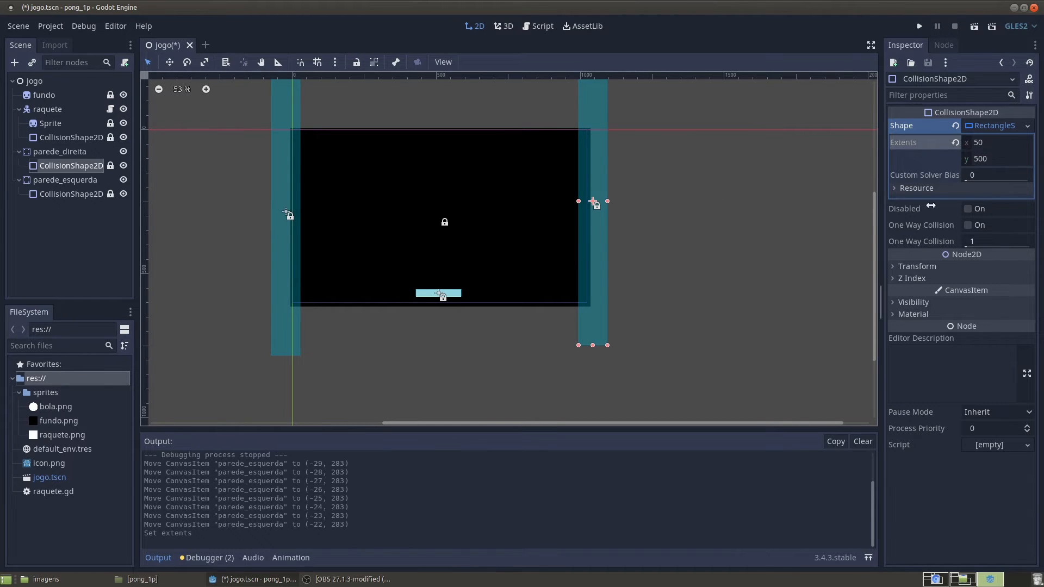
Step: Set the x extent of the rectangle shape in parede_direita's CollisionShape2D to 20
{"action": "left_click", "coordinate": [984, 141]}
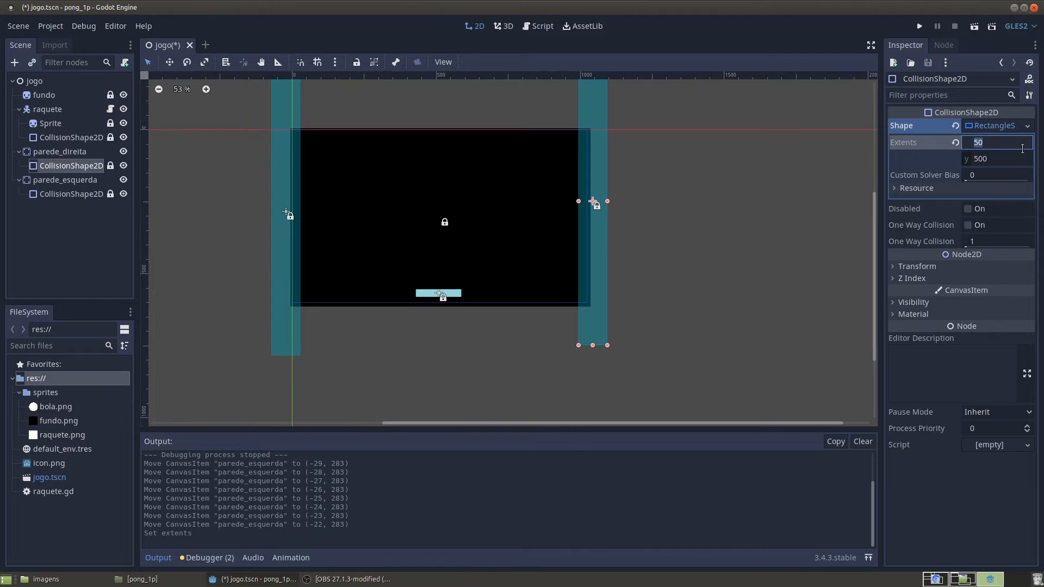
{"action": "type", "text": "20"}
{"action": "key", "text": "Return"}
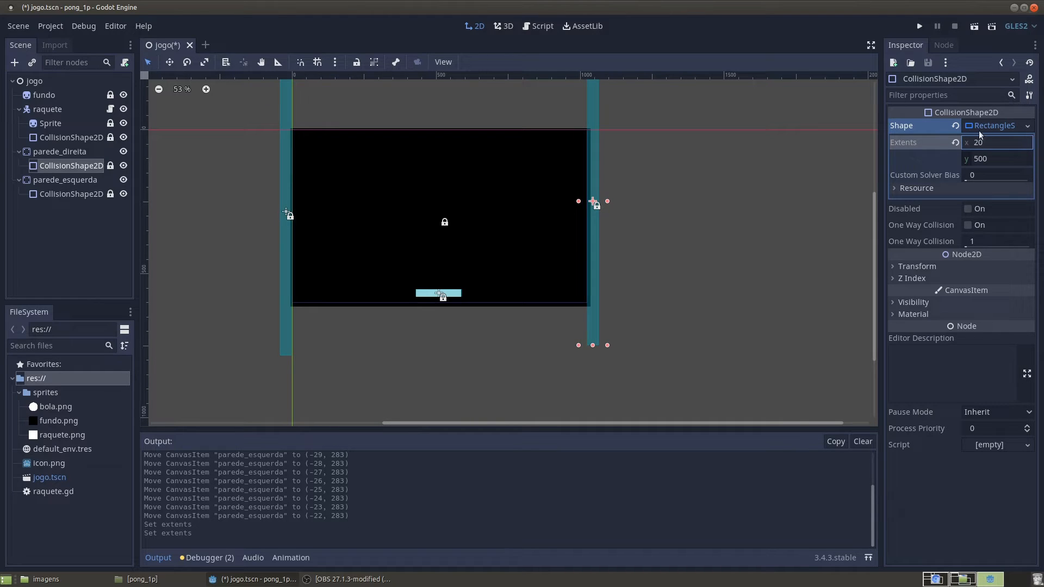
Step: Examine the shape resource options of parede_direita's CollisionShape2D, including Make Unique, and compare both wall nodes
{"action": "left_click", "coordinate": [1029, 127]}
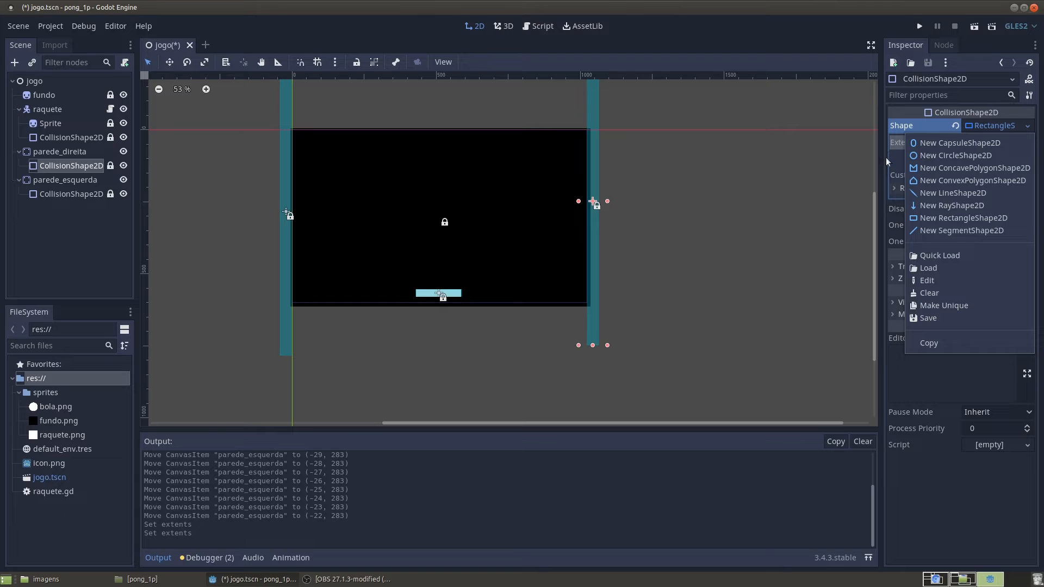
{"action": "left_click", "coordinate": [753, 119]}
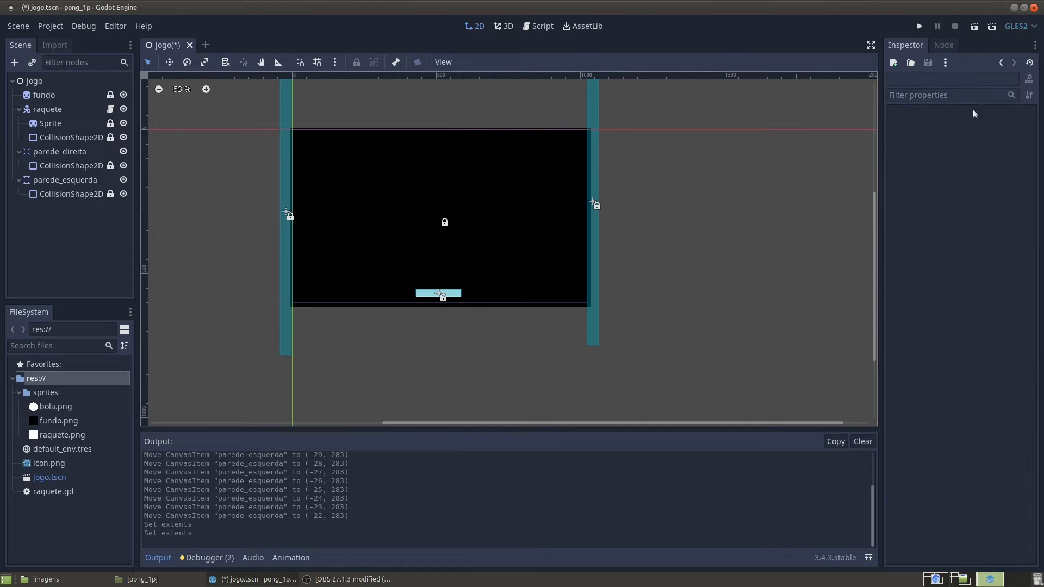
{"action": "left_click", "coordinate": [48, 151]}
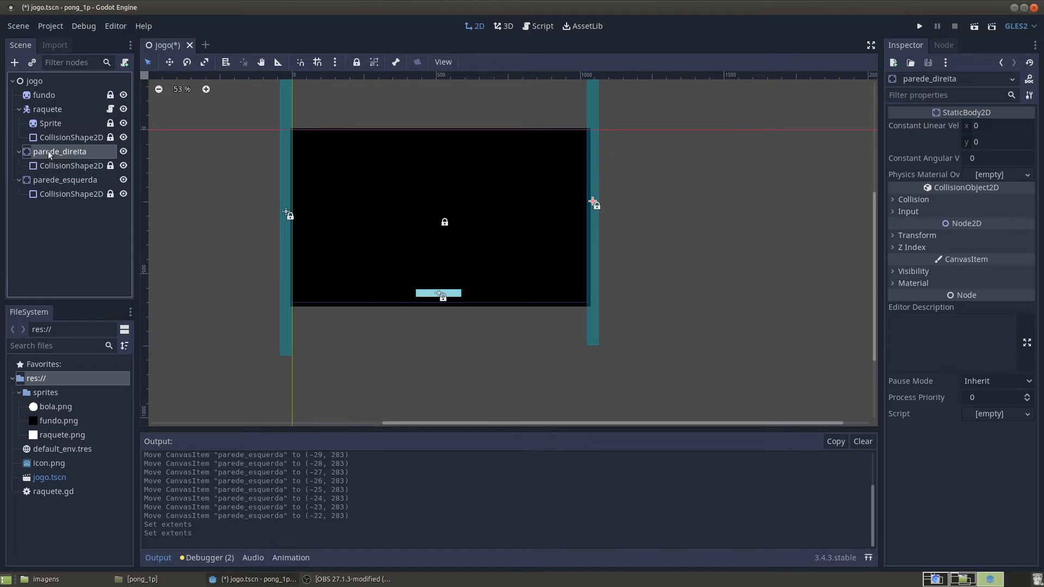
{"action": "left_click", "coordinate": [33, 181]}
{"action": "left_click", "coordinate": [49, 194]}
{"action": "left_click", "coordinate": [46, 178]}
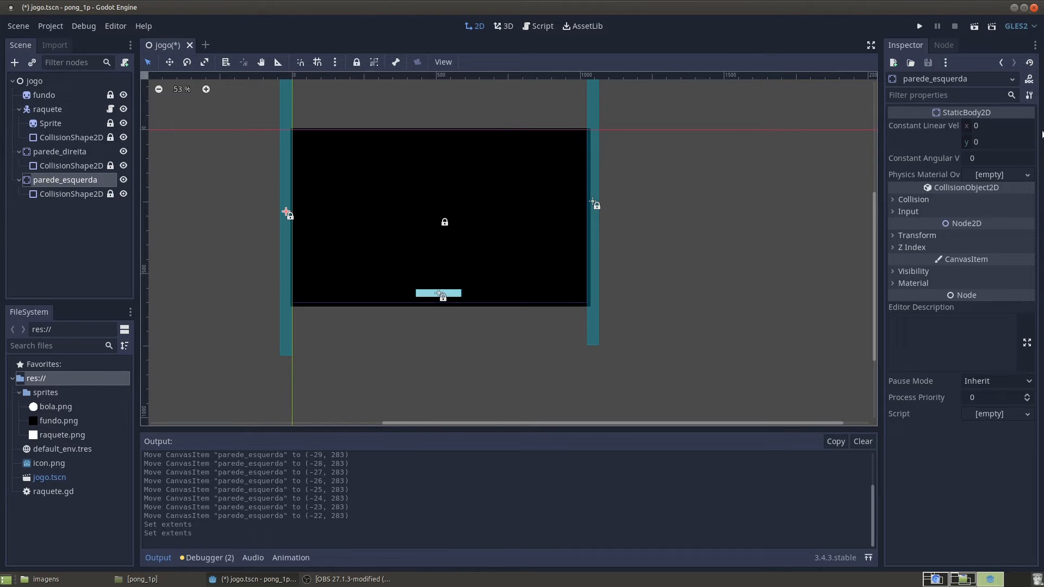
{"action": "left_click", "coordinate": [62, 166]}
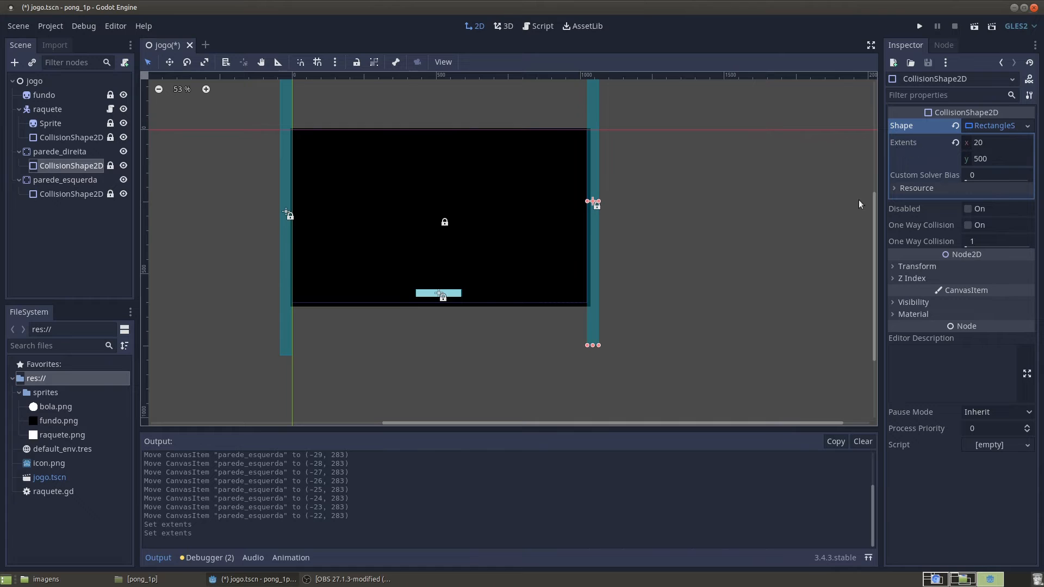
{"action": "left_click", "coordinate": [1027, 129]}
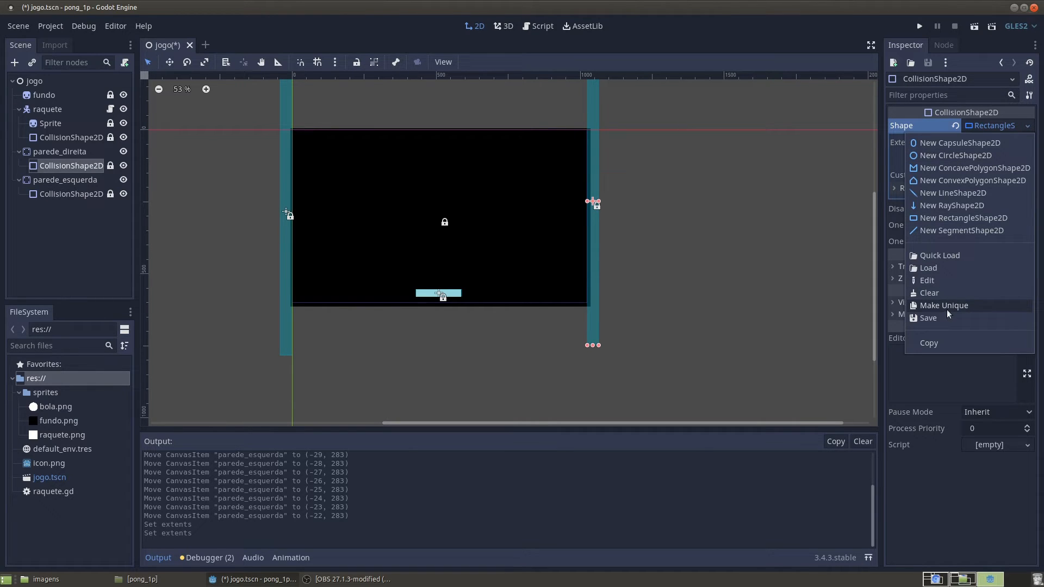
{"action": "left_click", "coordinate": [789, 22]}
{"action": "left_click", "coordinate": [33, 166]}
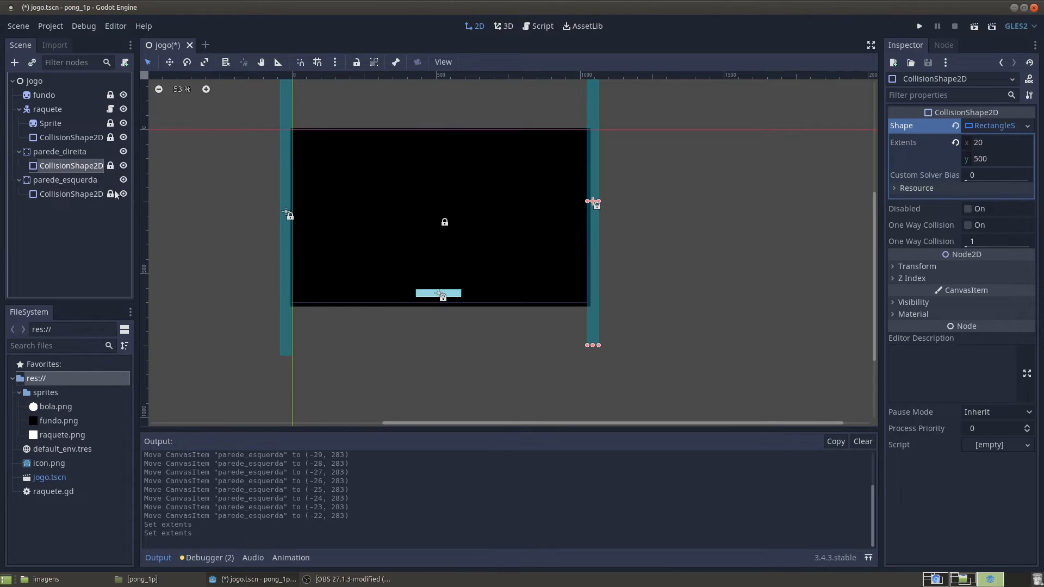
{"action": "scroll", "coordinate": [177, 185], "scroll_direction": "up", "scroll_amount": 1}
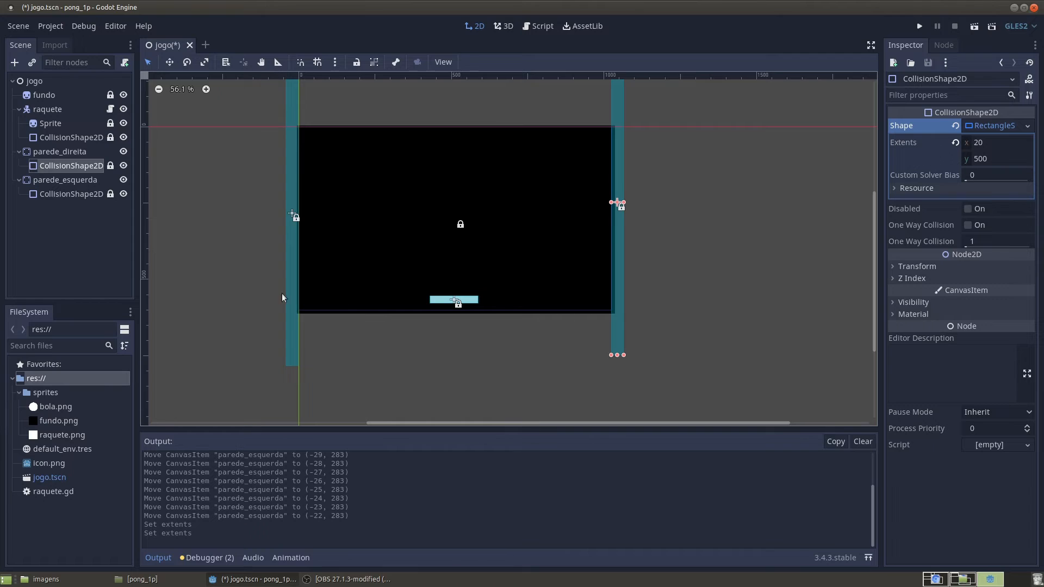
Step: Add a RigidBody2D node as a child of the root node jogo
{"action": "left_click", "coordinate": [31, 82]}
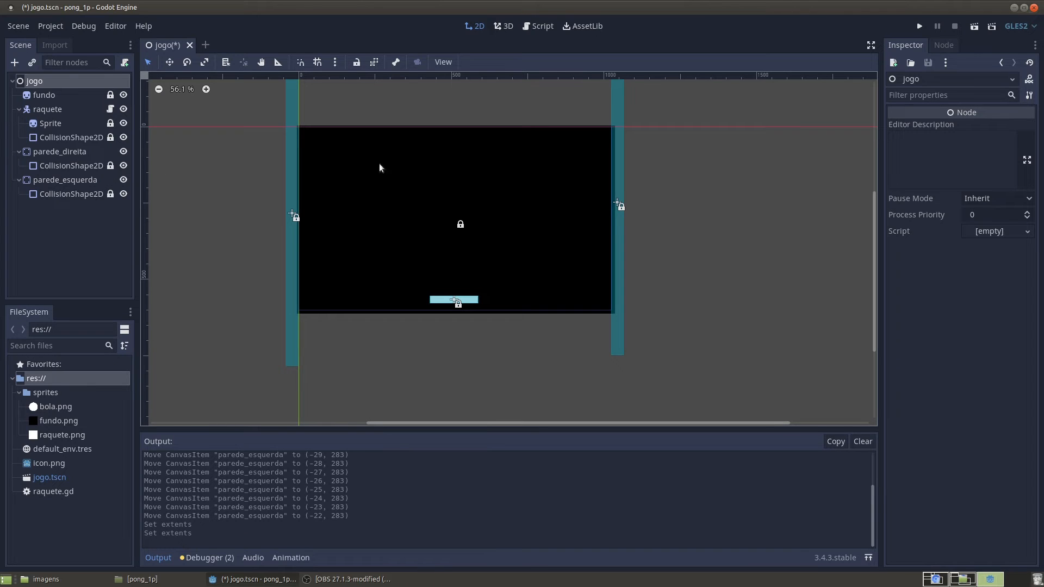
{"action": "left_click", "coordinate": [40, 95]}
{"action": "left_click", "coordinate": [34, 82]}
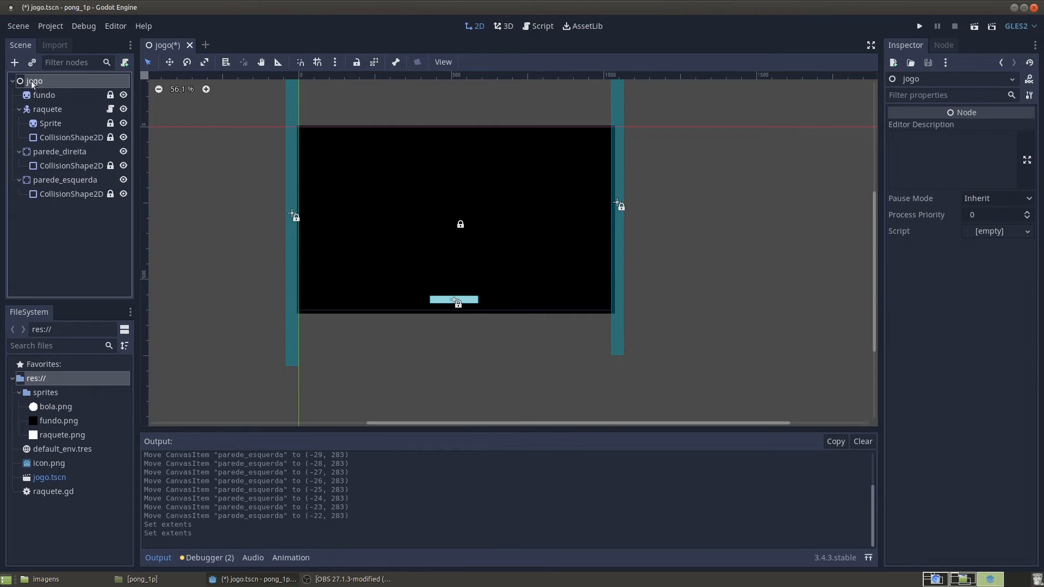
{"action": "left_click", "coordinate": [14, 62]}
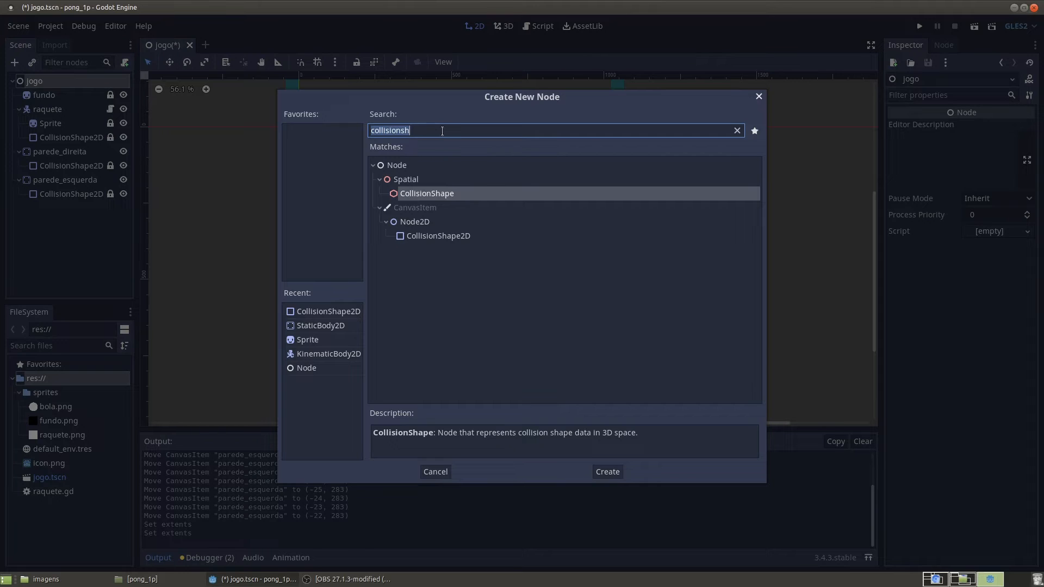
{"action": "key", "text": "BackSpace"}
{"action": "type", "text": "ri"}
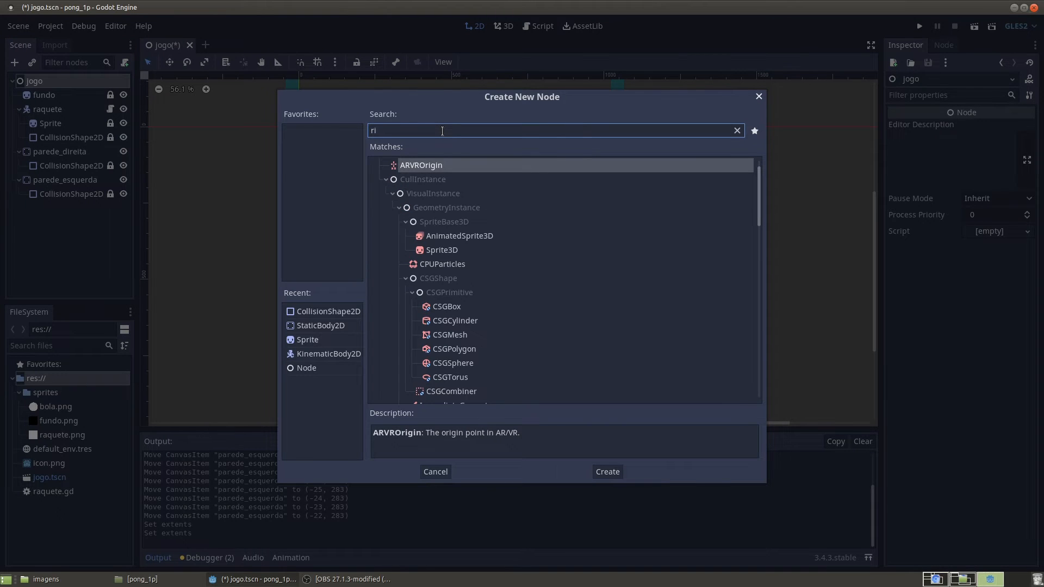
{"action": "type", "text": "gidbody"}
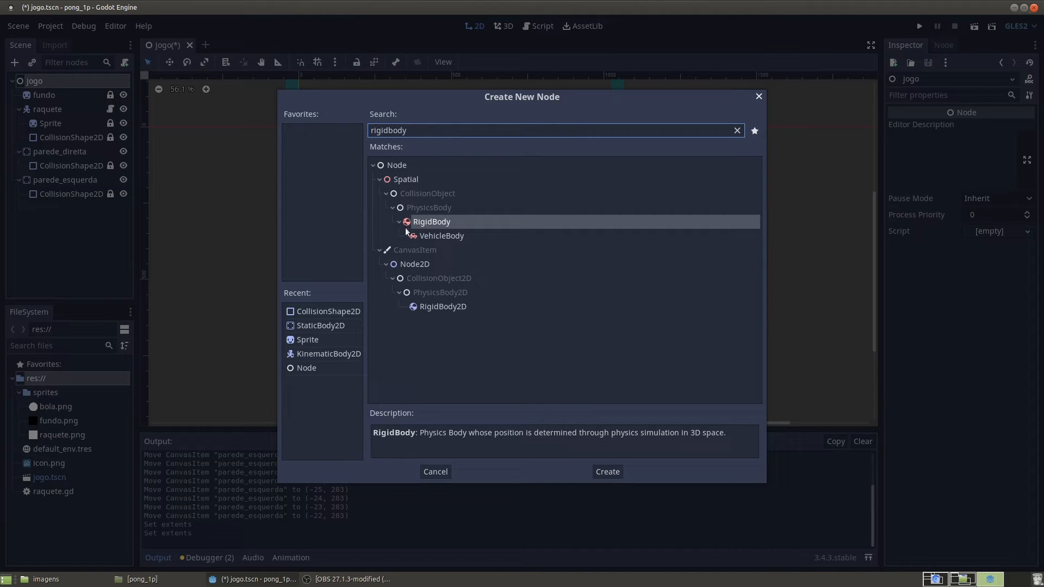
{"action": "left_click", "coordinate": [420, 307]}
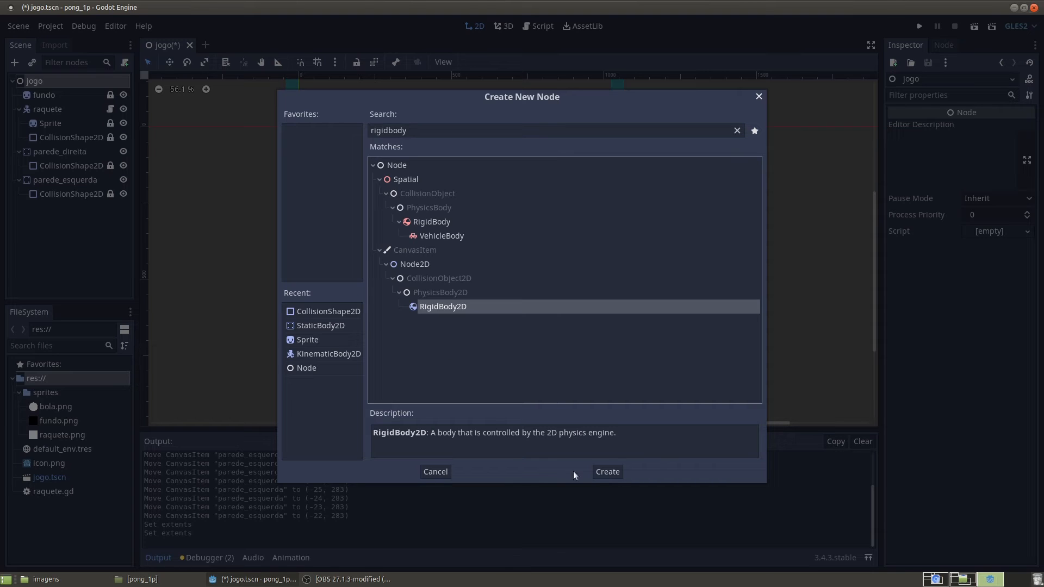
{"action": "left_click", "coordinate": [607, 472]}
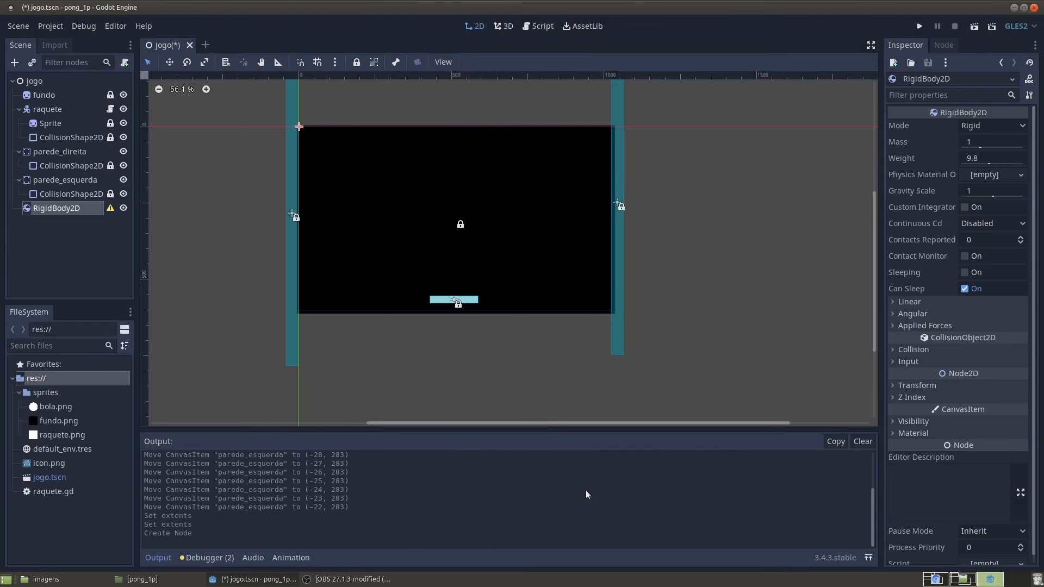
Step: Rename the new RigidBody2D node to bola
{"action": "double_click", "coordinate": [49, 208]}
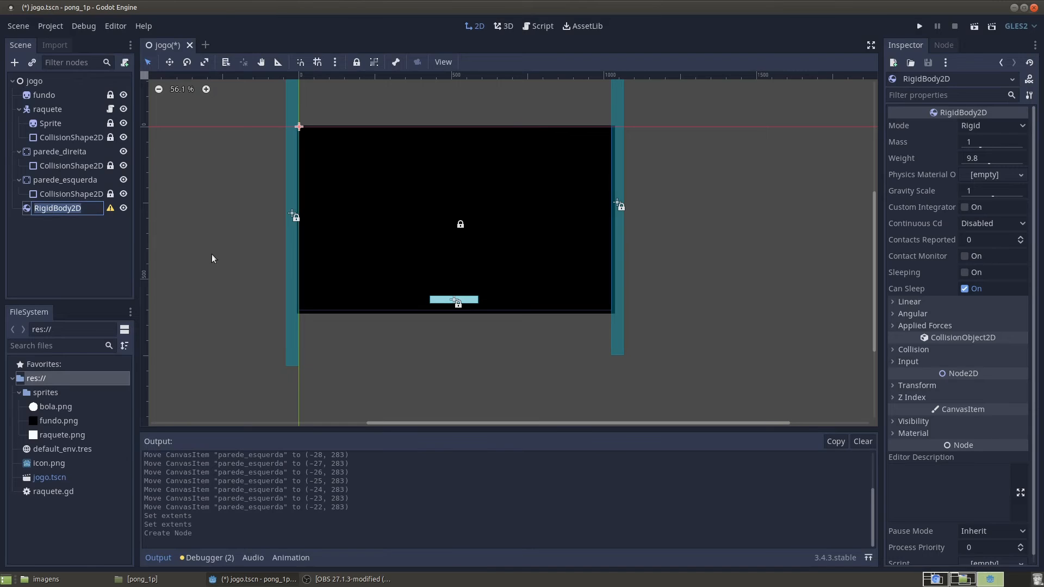
{"action": "type", "text": "bola"}
{"action": "key", "text": "Return"}
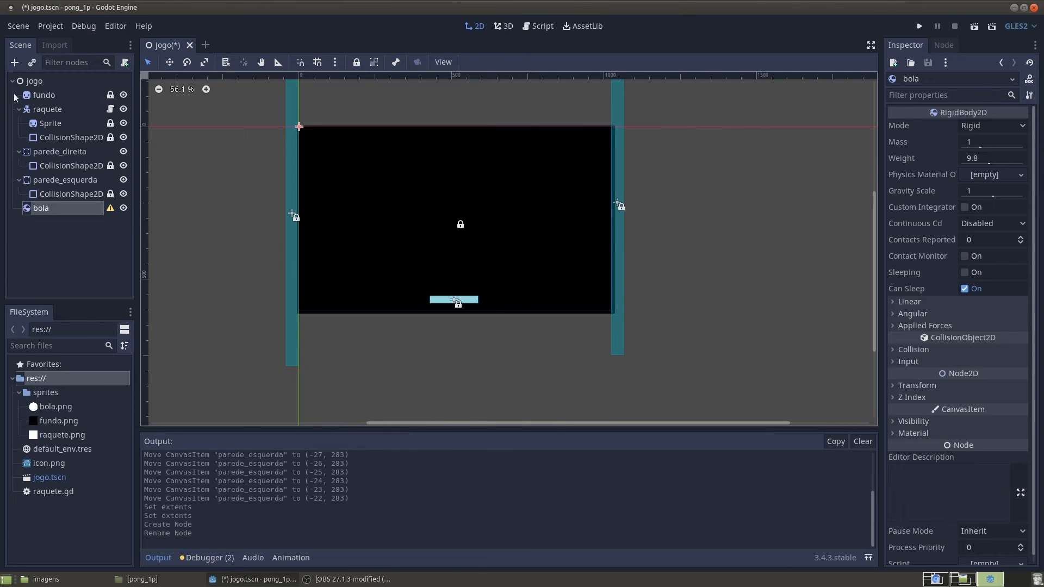
Step: Add a Sprite node as a child of bola
{"action": "left_click", "coordinate": [29, 211]}
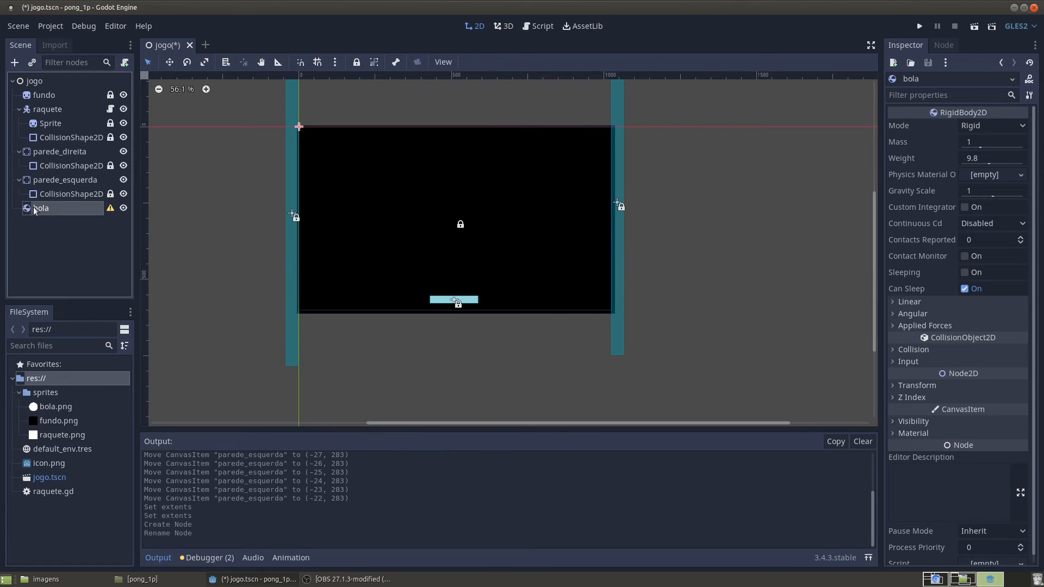
{"action": "left_click", "coordinate": [15, 63]}
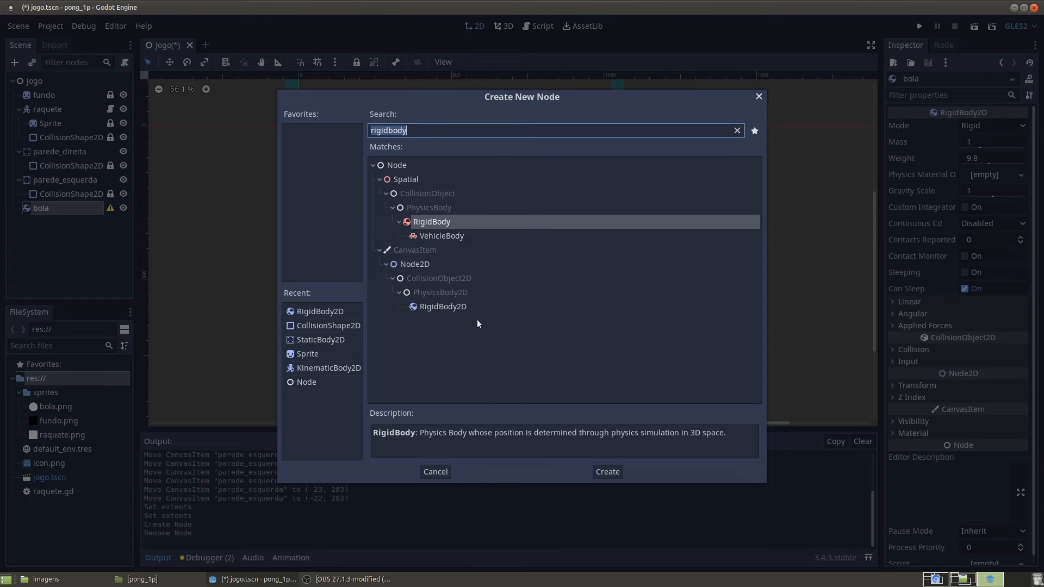
{"action": "type", "text": "sprite"}
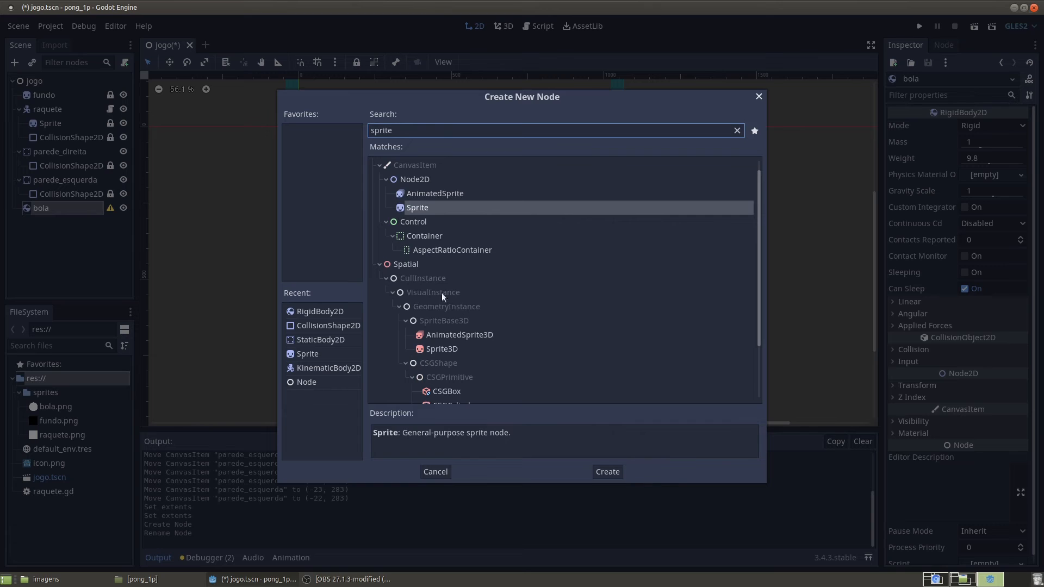
{"action": "double_click", "coordinate": [404, 209]}
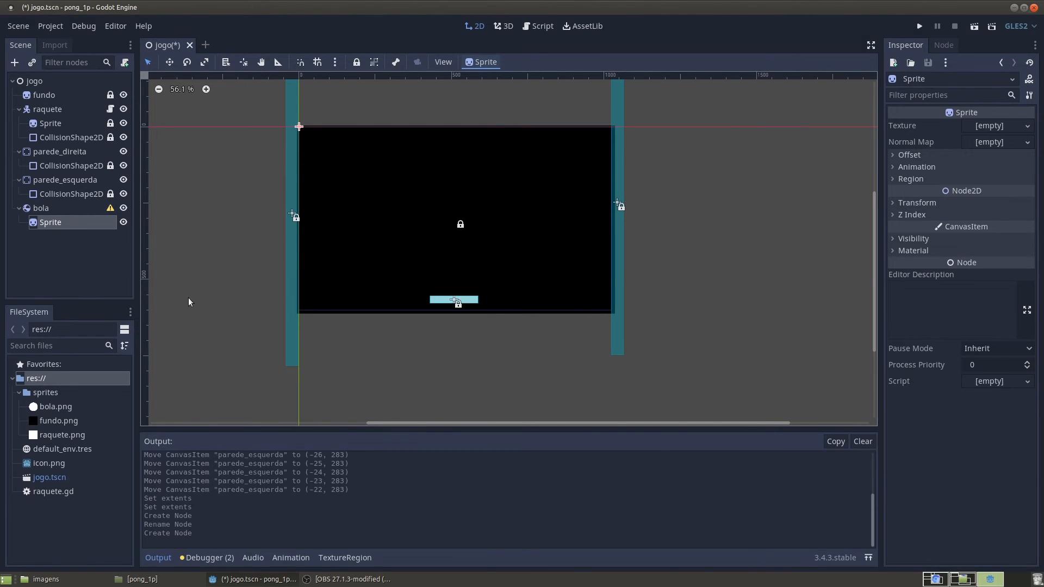
Step: Load bola.png from the sprites folder as the texture of bola's Sprite and lock the Sprite in place
{"action": "left_click", "coordinate": [988, 127]}
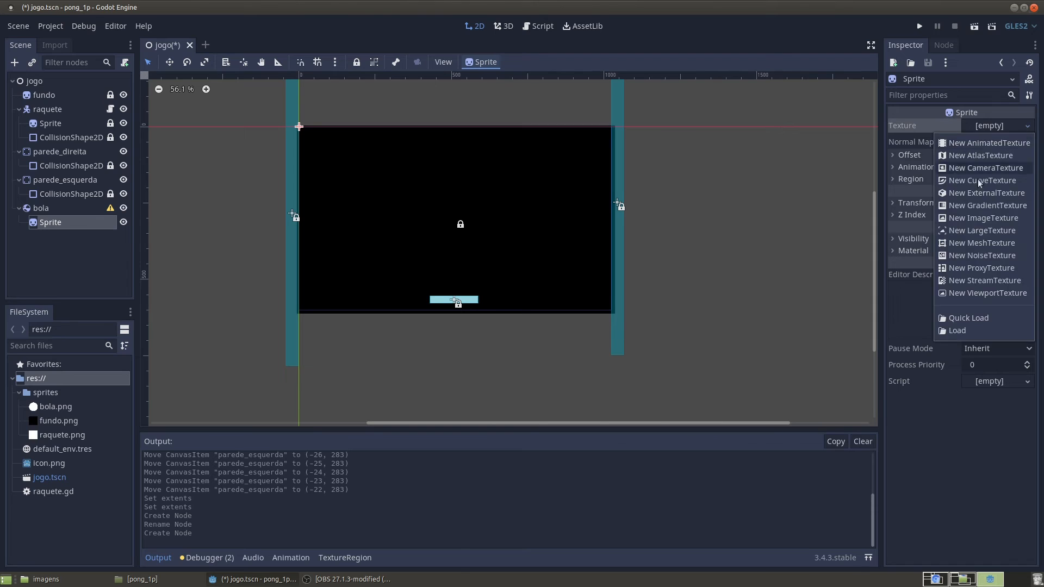
{"action": "left_click", "coordinate": [956, 331]}
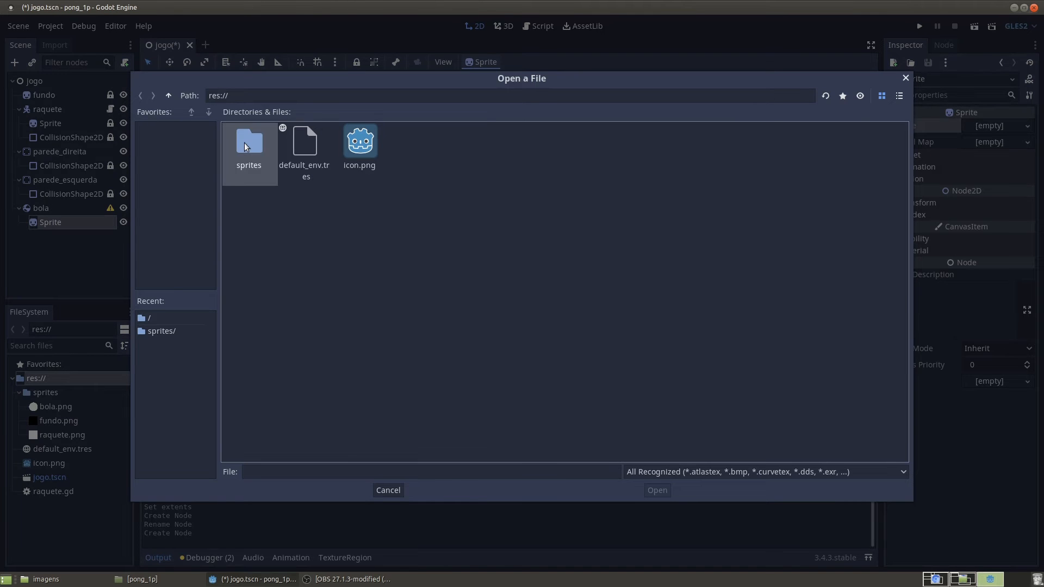
{"action": "double_click", "coordinate": [243, 142]}
{"action": "left_click", "coordinate": [252, 164]}
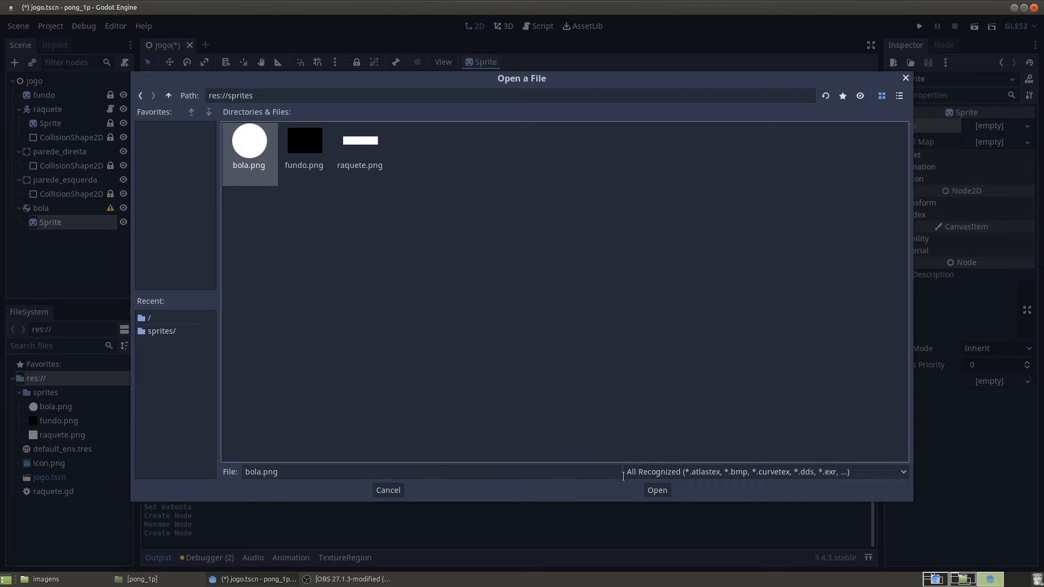
{"action": "left_click", "coordinate": [657, 491]}
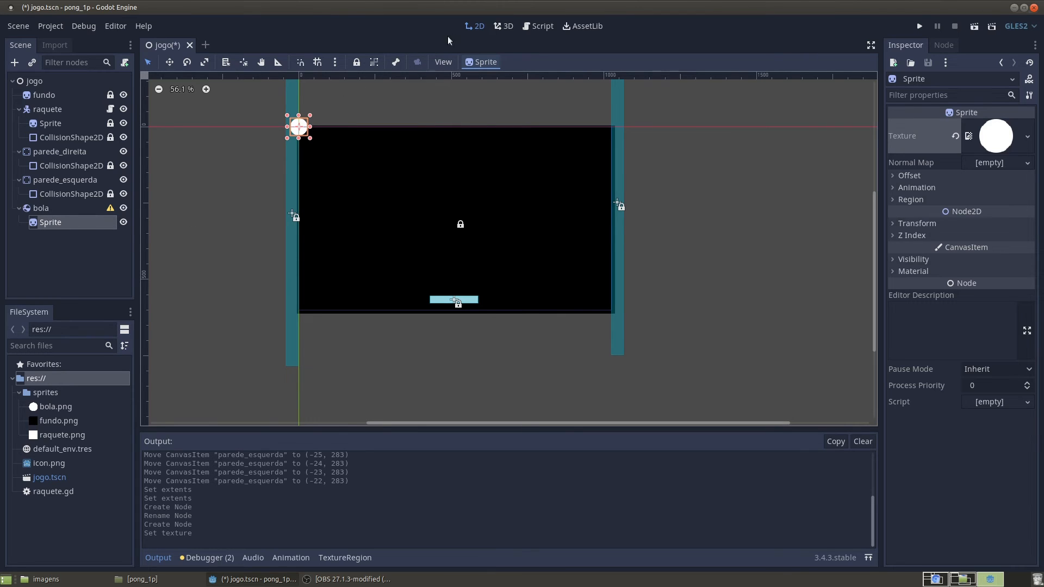
{"action": "left_click", "coordinate": [357, 61]}
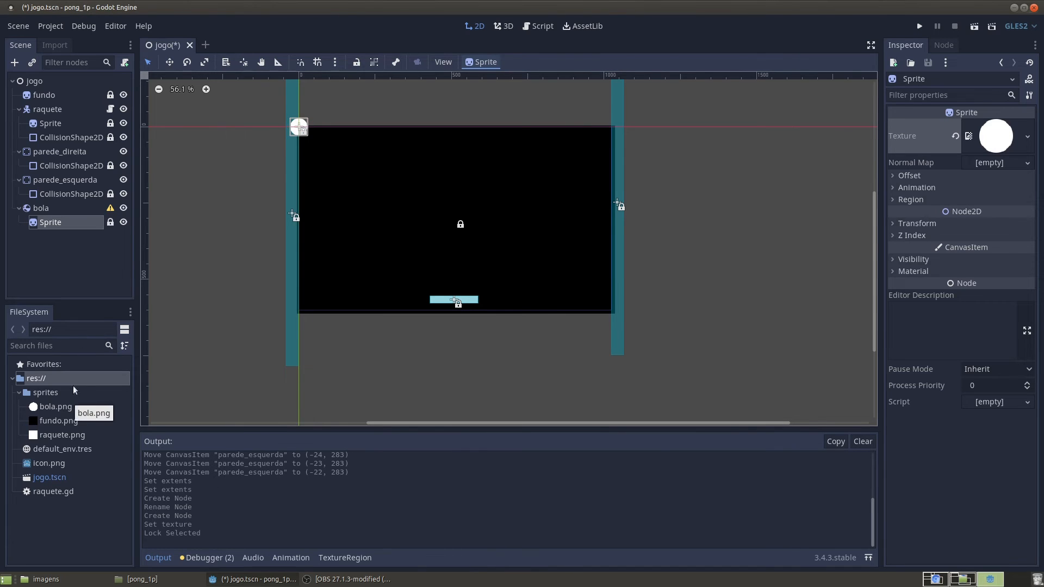
Step: Move the bola node from the scene origin into the play area above the paddle, to about (615, 428)
{"action": "left_click", "coordinate": [40, 207]}
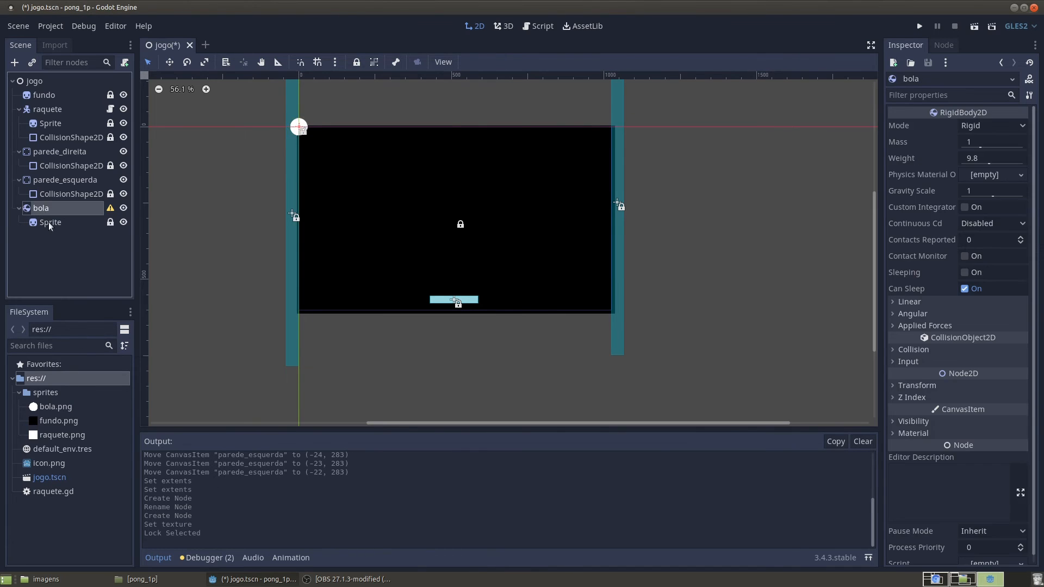
{"action": "left_click", "coordinate": [48, 222]}
{"action": "left_click", "coordinate": [38, 206]}
{"action": "left_click", "coordinate": [50, 223]}
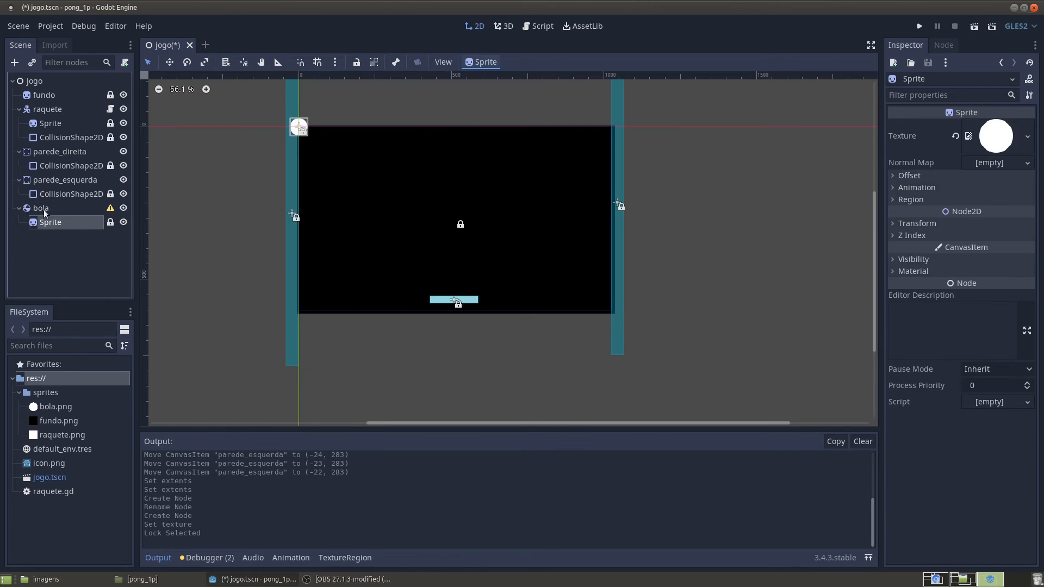
{"action": "left_click", "coordinate": [42, 207]}
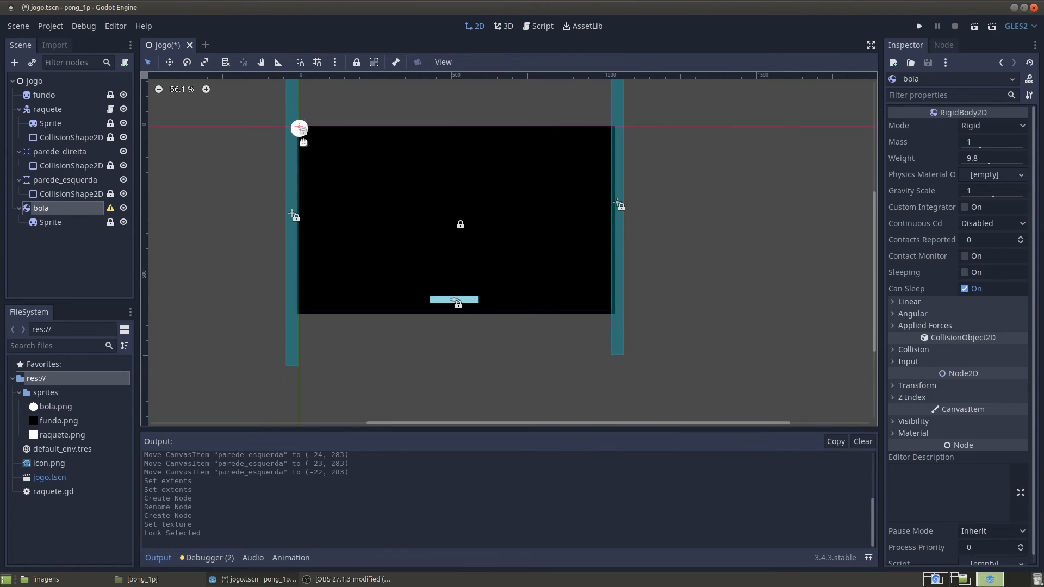
{"action": "left_click_drag", "start_coordinate": [300, 128], "coordinate": [484, 274]}
{"action": "scroll", "coordinate": [503, 253], "scroll_direction": "up", "scroll_amount": 5}
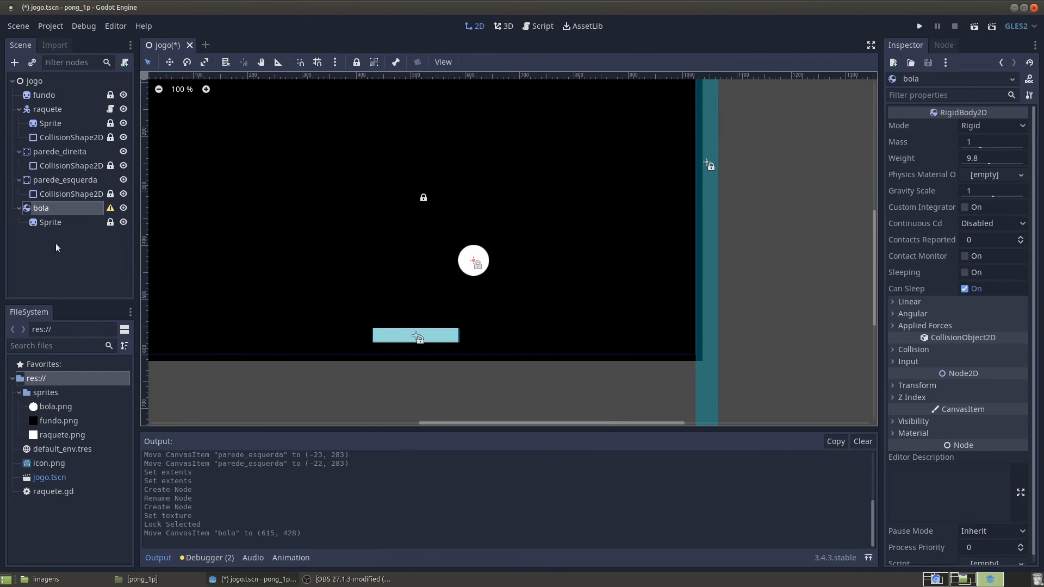
Step: Set the scale of bola's Sprite to 0.7 on both the x and y axes
{"action": "left_click", "coordinate": [51, 223]}
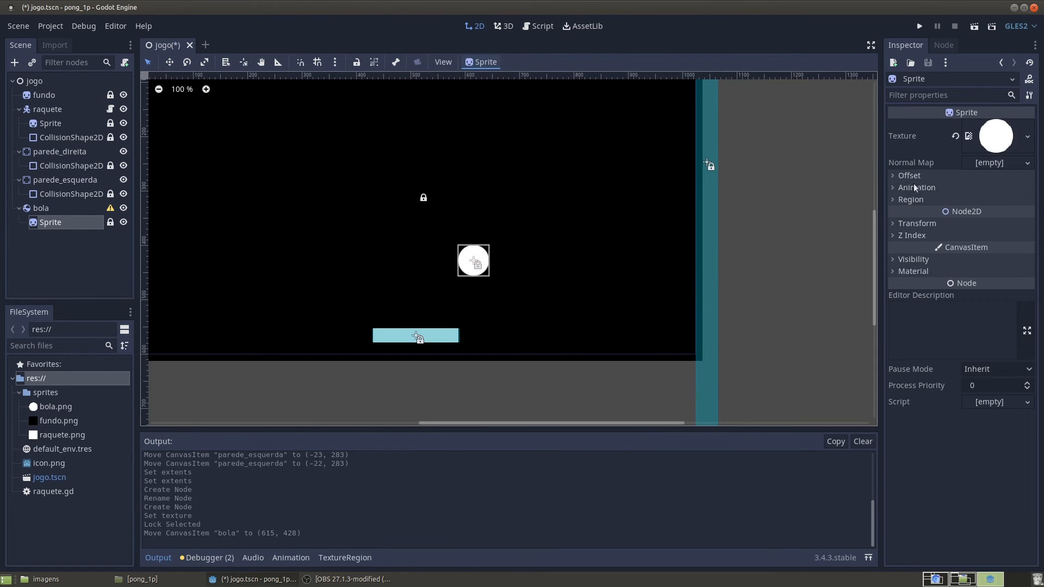
{"action": "left_click", "coordinate": [904, 223]}
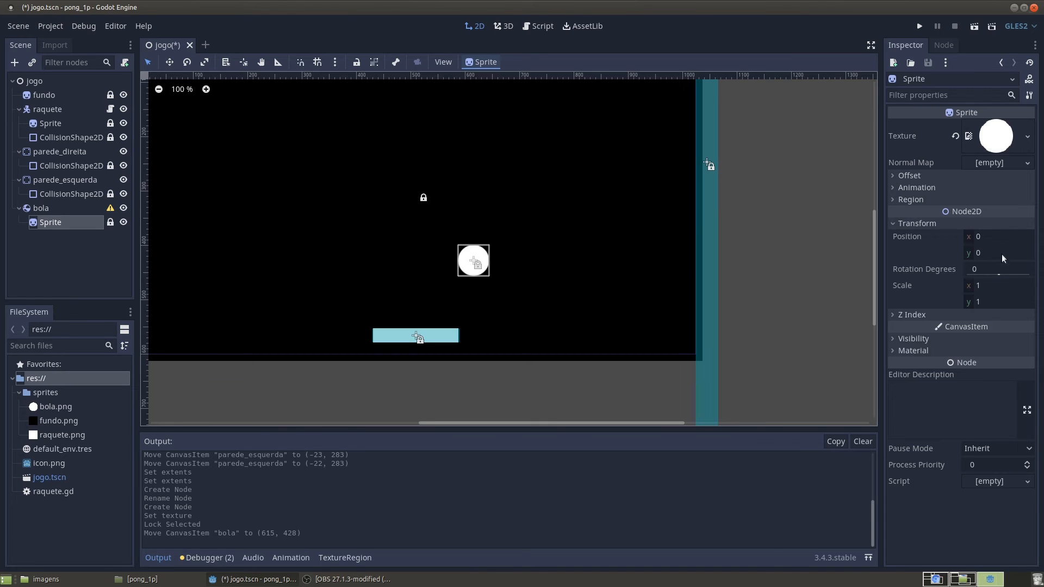
{"action": "left_click", "coordinate": [983, 287]}
{"action": "type", "text": "0"}
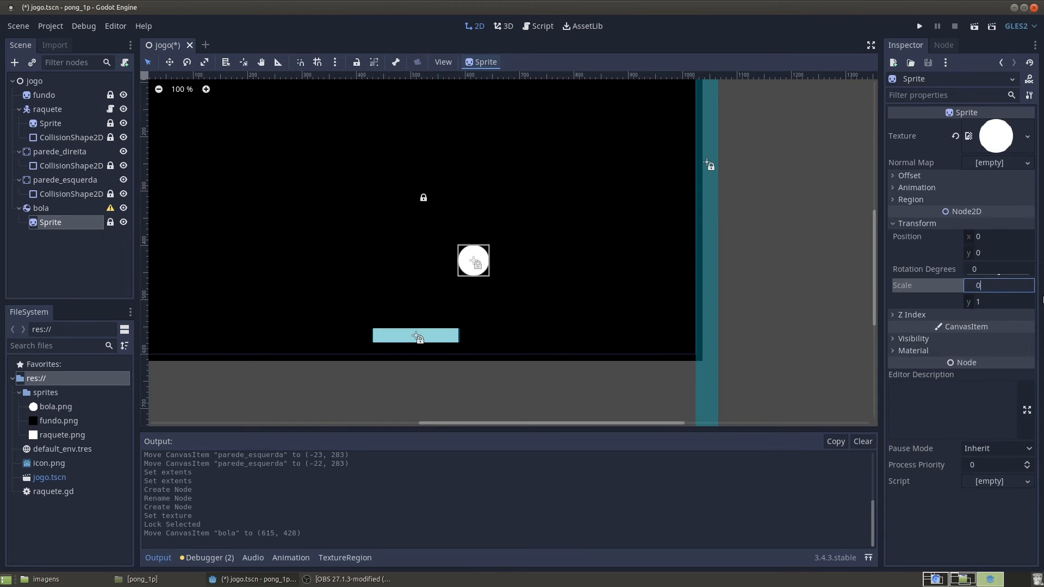
{"action": "type", "text": ".7"}
{"action": "key", "text": "Return"}
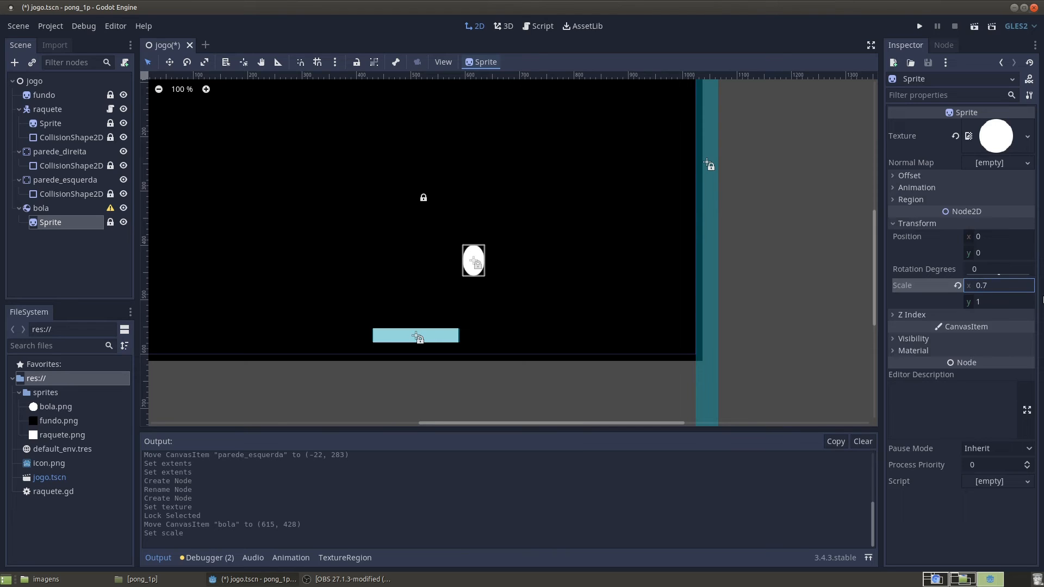
{"action": "left_click", "coordinate": [1012, 303]}
{"action": "type", "text": "0.7"}
{"action": "key", "text": "Return"}
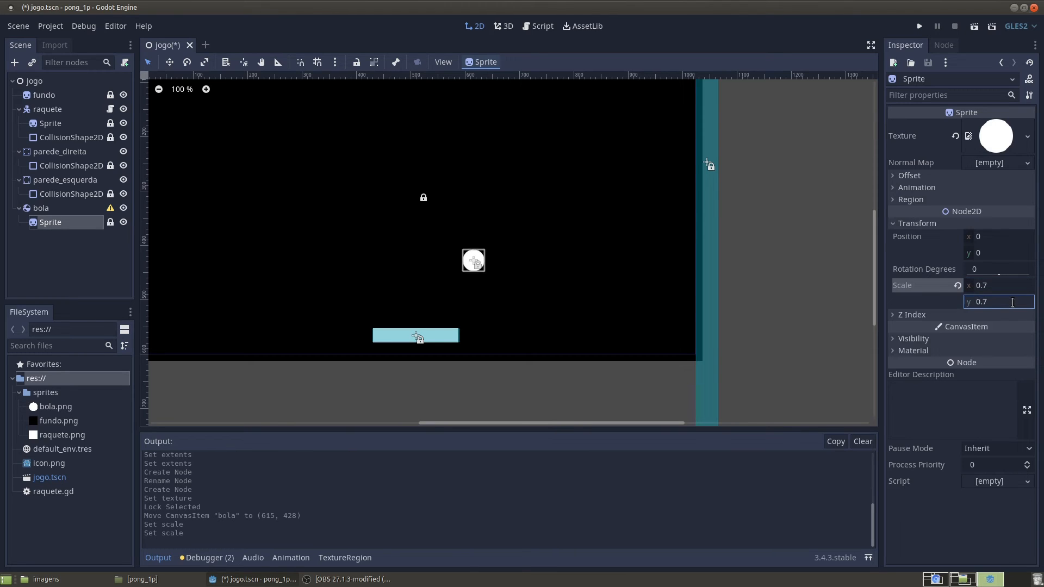
Step: Add a CollisionShape2D node as a child of bola
{"action": "left_click", "coordinate": [39, 208]}
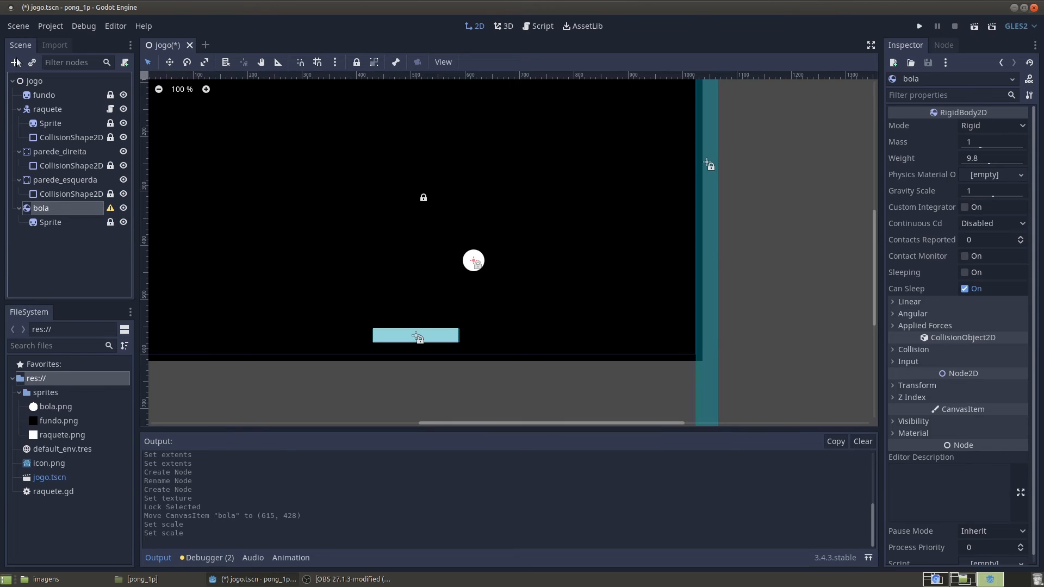
{"action": "left_click", "coordinate": [45, 225]}
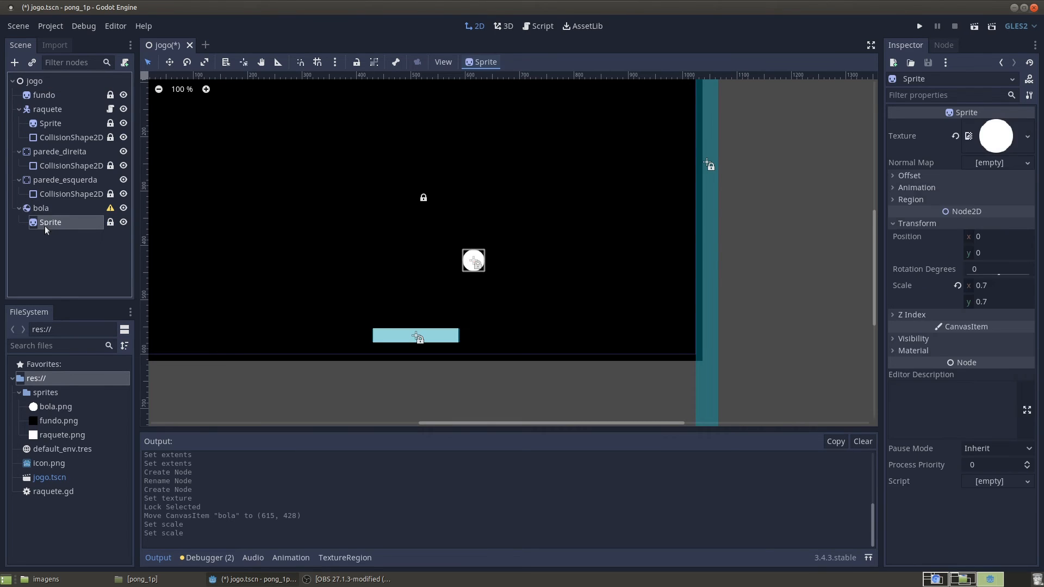
{"action": "left_click", "coordinate": [26, 210]}
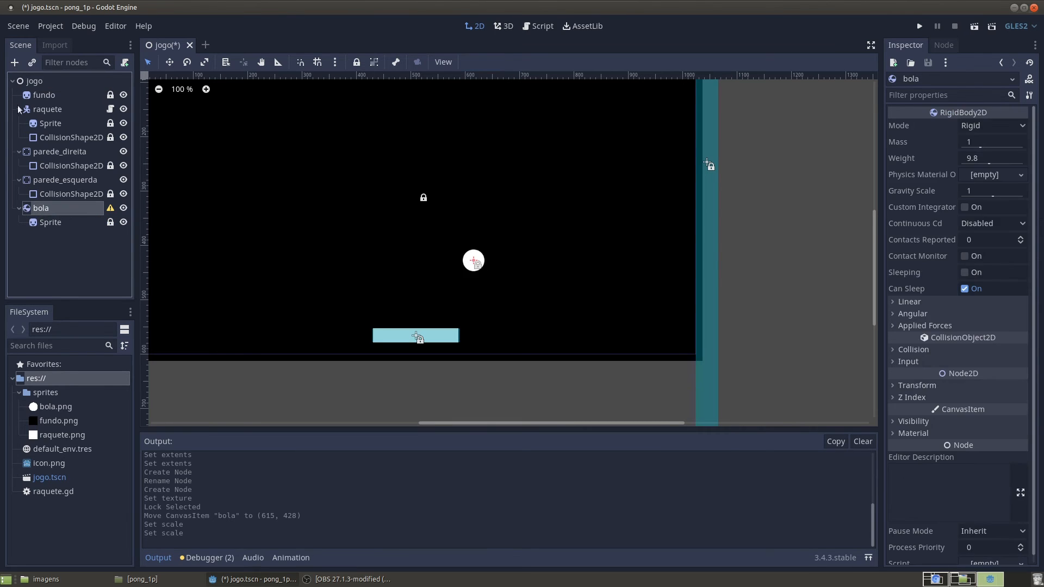
{"action": "left_click", "coordinate": [14, 63]}
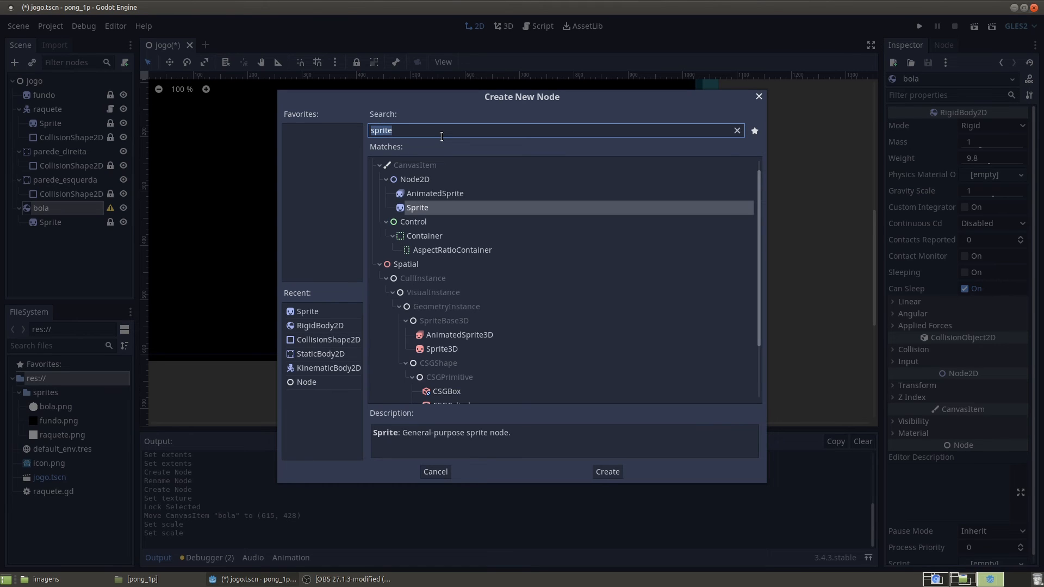
{"action": "type", "text": "collisio"}
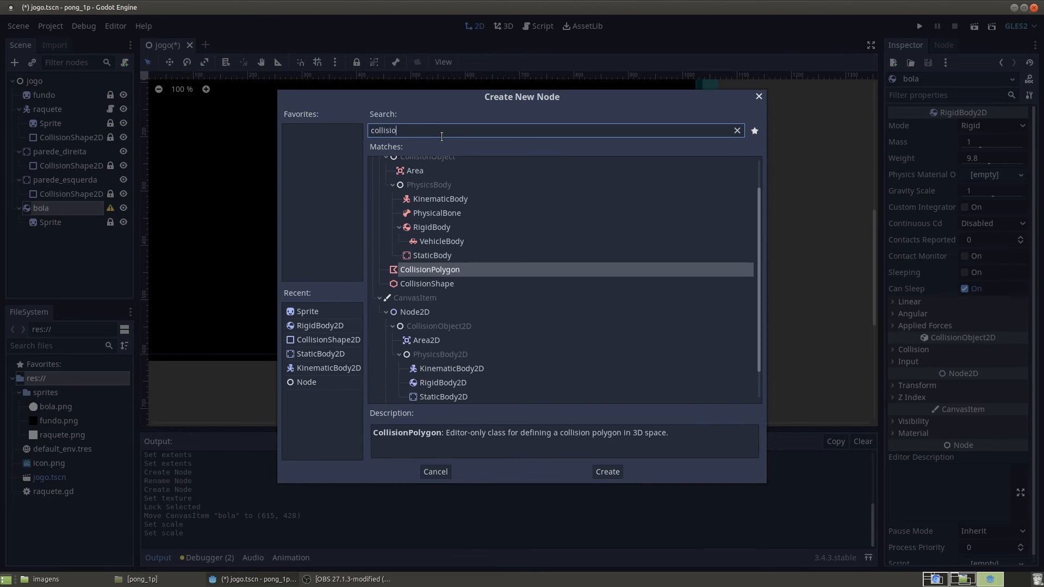
{"action": "type", "text": "nsha"}
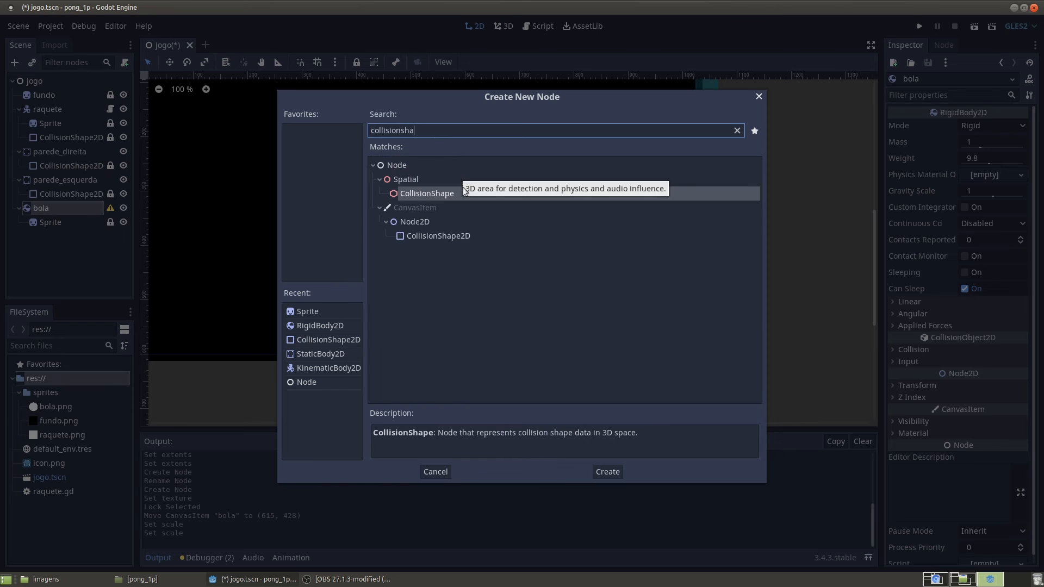
{"action": "left_click", "coordinate": [423, 236]}
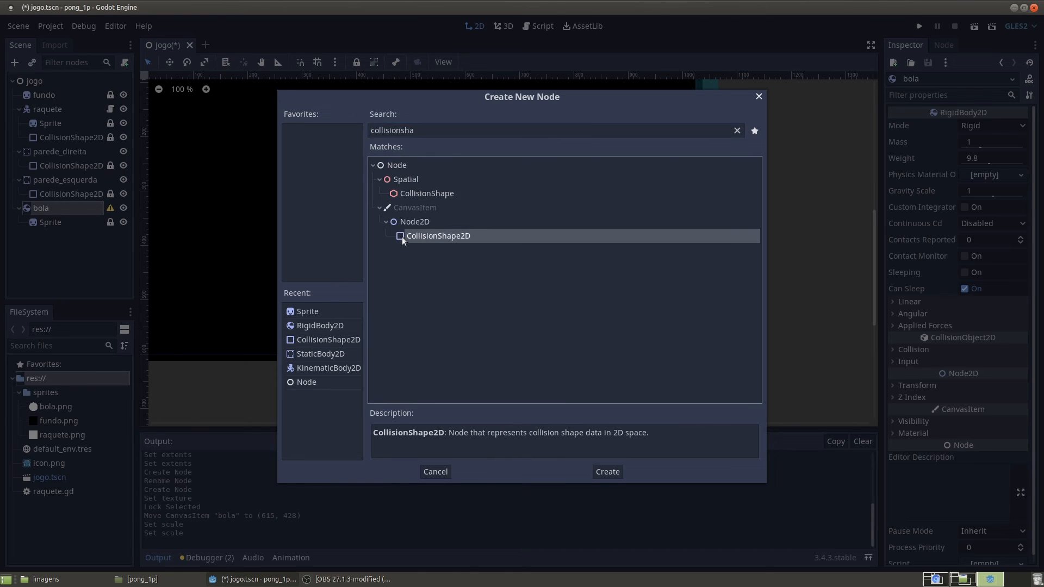
{"action": "double_click", "coordinate": [402, 236]}
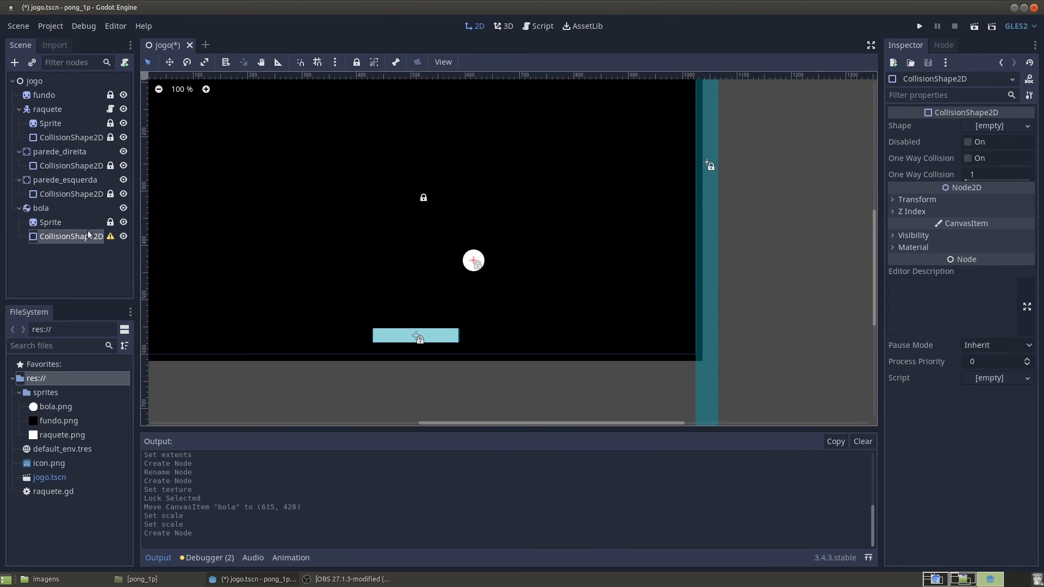
Step: Assign a new CircleShape2D to bola's CollisionShape2D and lock the node in place
{"action": "left_click", "coordinate": [994, 125]}
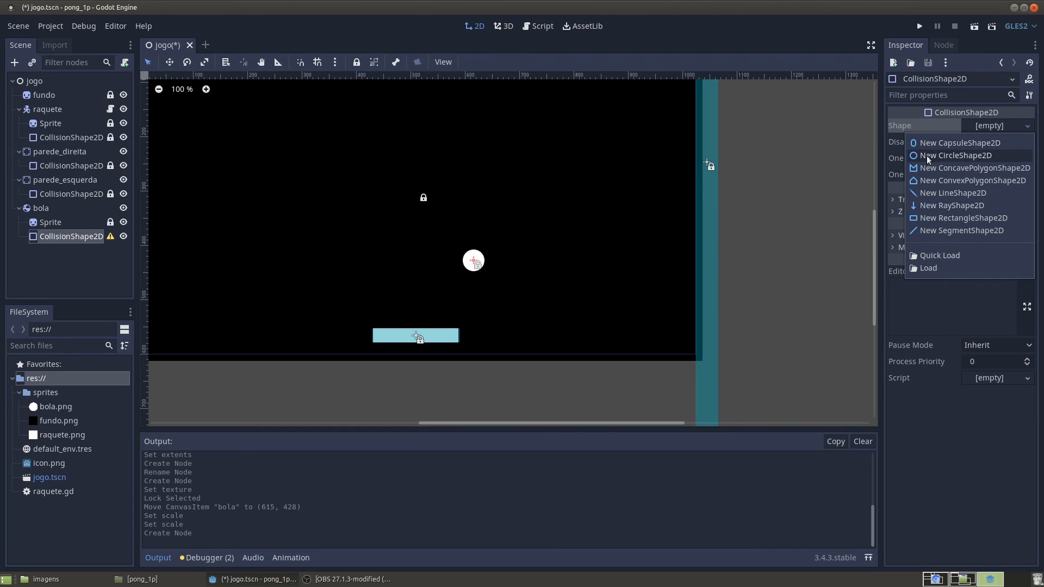
{"action": "left_click", "coordinate": [961, 157]}
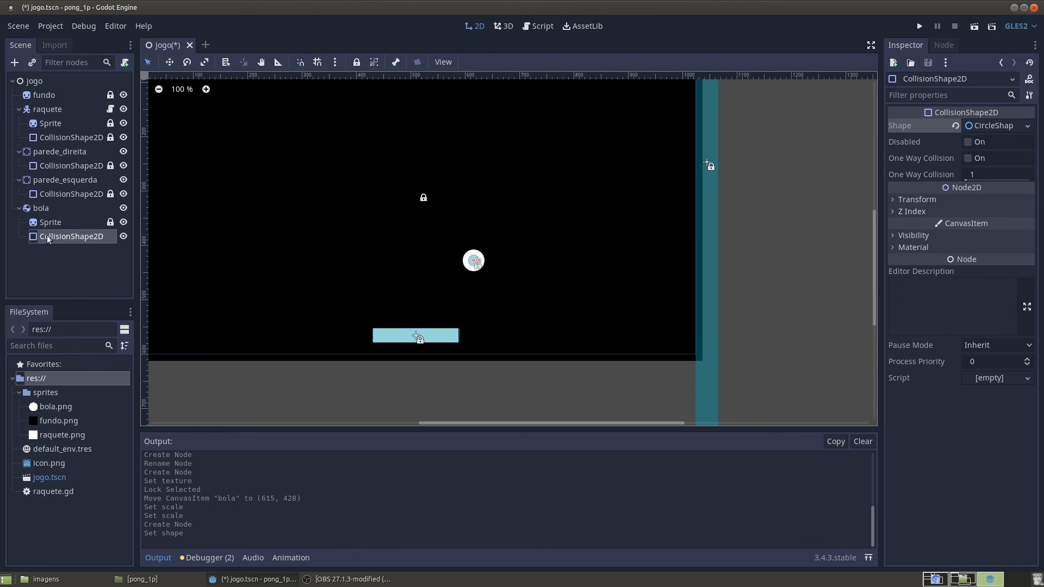
{"action": "left_click", "coordinate": [357, 62]}
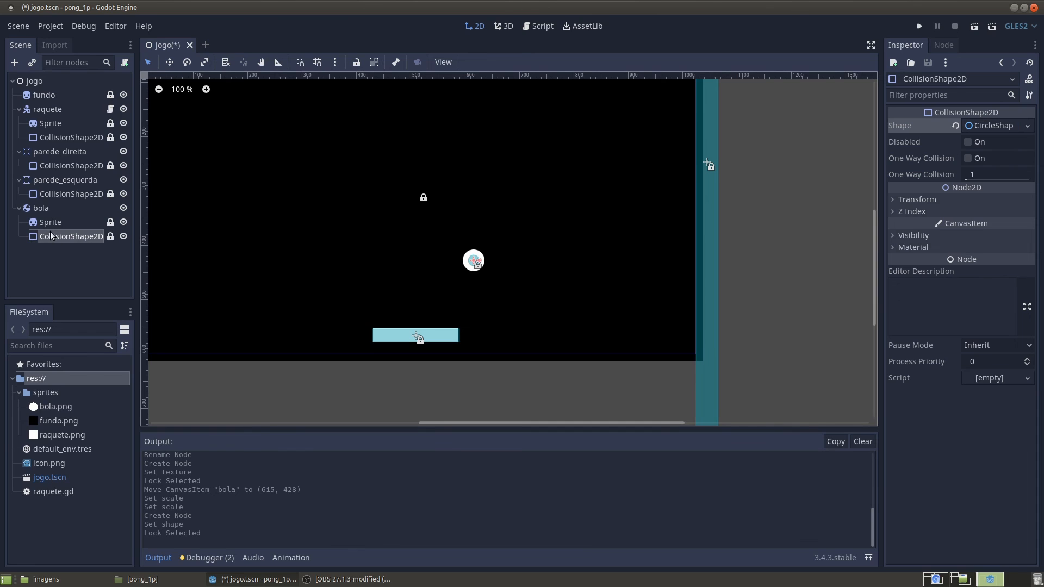
Step: Try a radius of 15 for bola's collision circle, then set it to 20 to match the ball sprite
{"action": "left_click", "coordinate": [990, 126]}
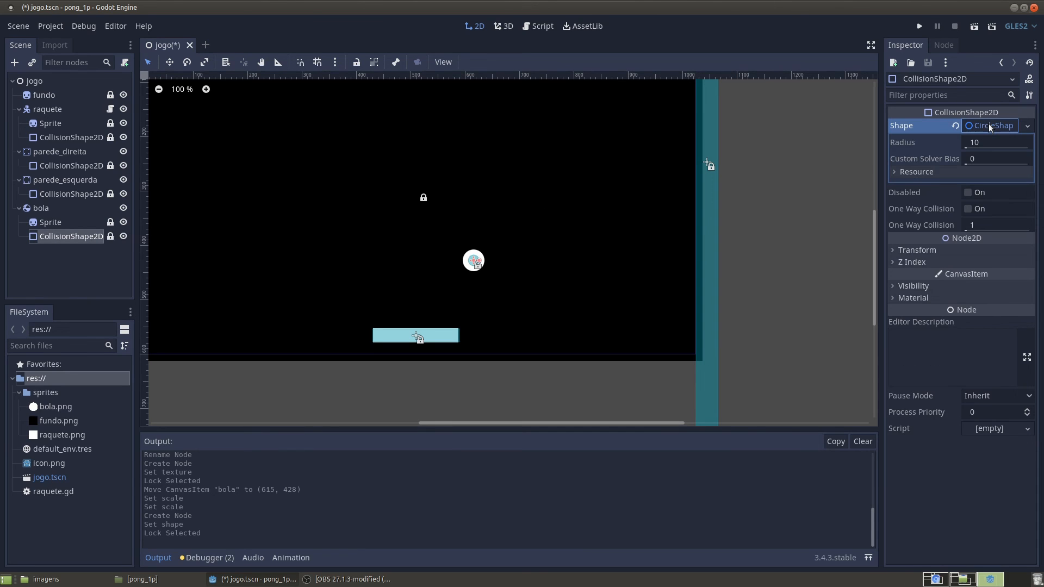
{"action": "left_click", "coordinate": [965, 145]}
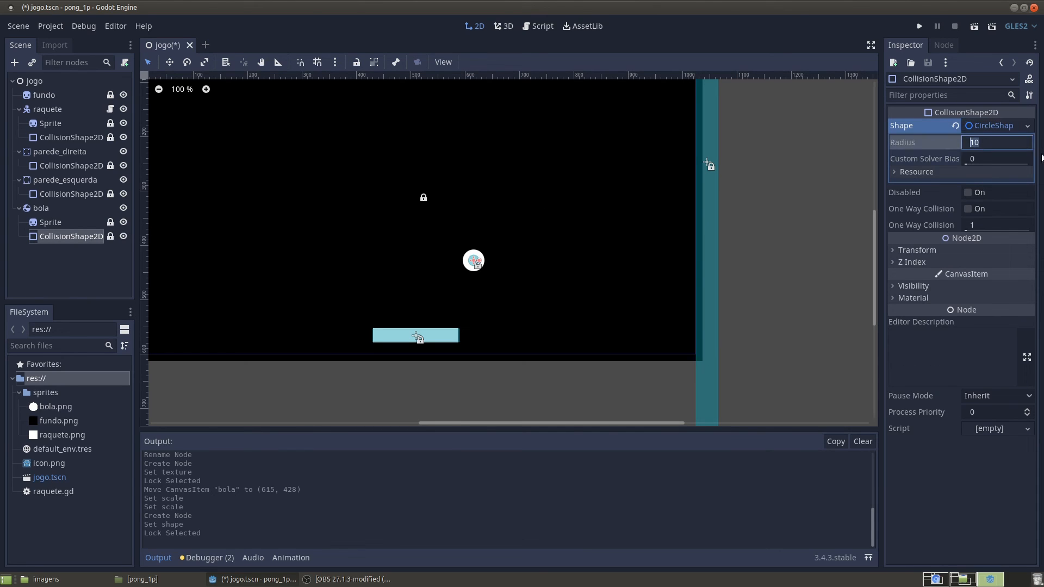
{"action": "type", "text": "15"}
{"action": "key", "text": "Return"}
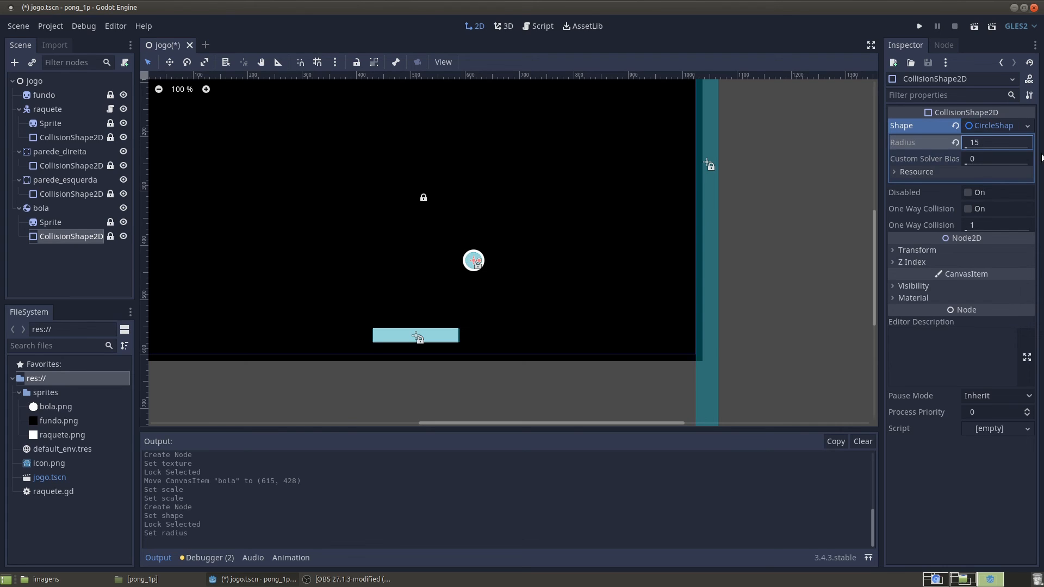
{"action": "type", "text": "20"}
{"action": "key", "text": "Return"}
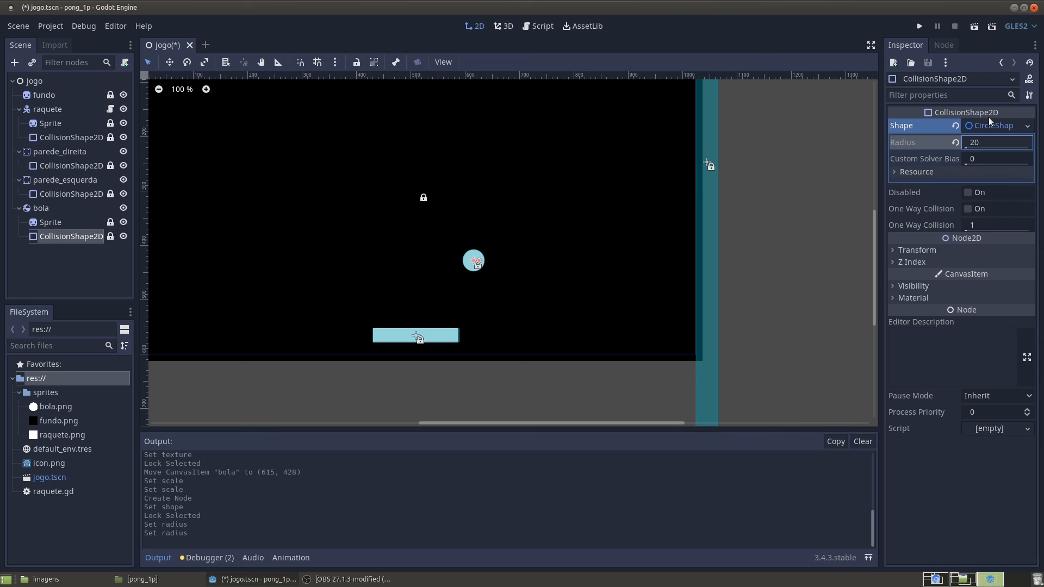
{"action": "scroll", "coordinate": [506, 242], "scroll_direction": "up", "scroll_amount": 12}
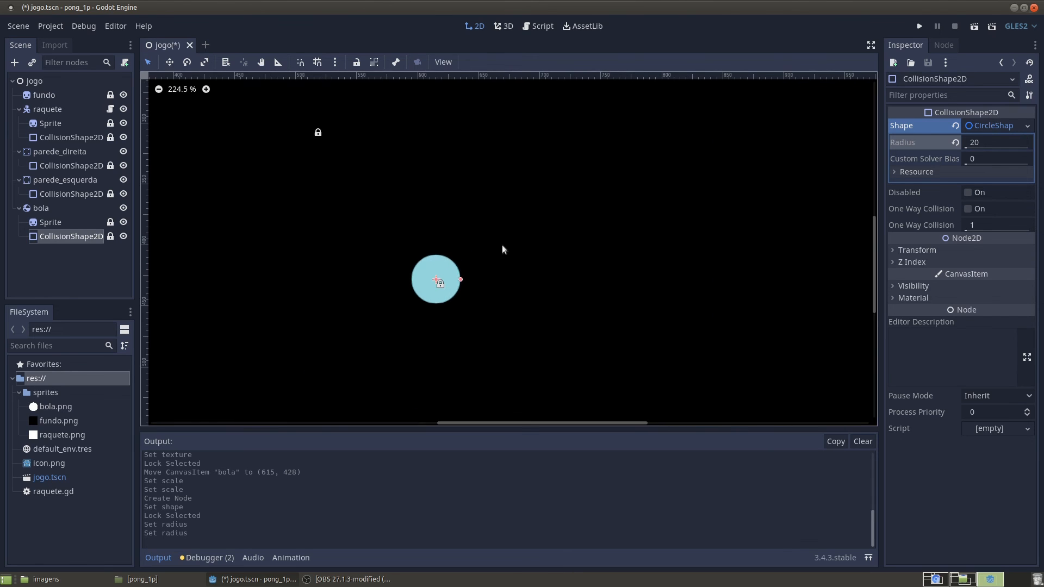
{"action": "scroll", "coordinate": [502, 245], "scroll_direction": "down", "scroll_amount": 10}
{"action": "scroll", "coordinate": [501, 245], "scroll_direction": "down", "scroll_amount": 2}
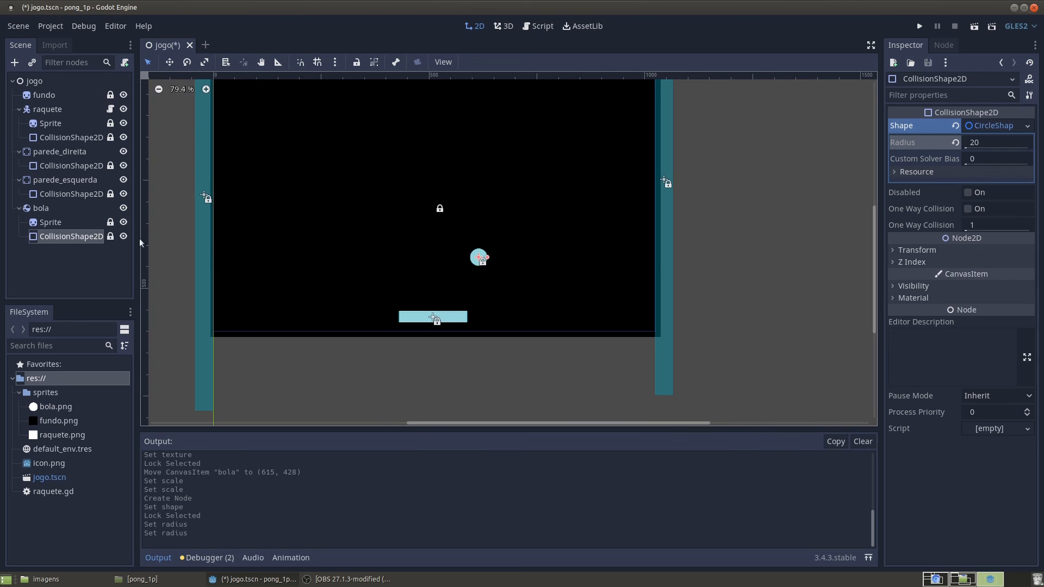
Step: Run the project to test how the ball behaves, and close the game window
{"action": "mouse_move", "coordinate": [486, 4]}
{"action": "left_click", "coordinate": [919, 26]}
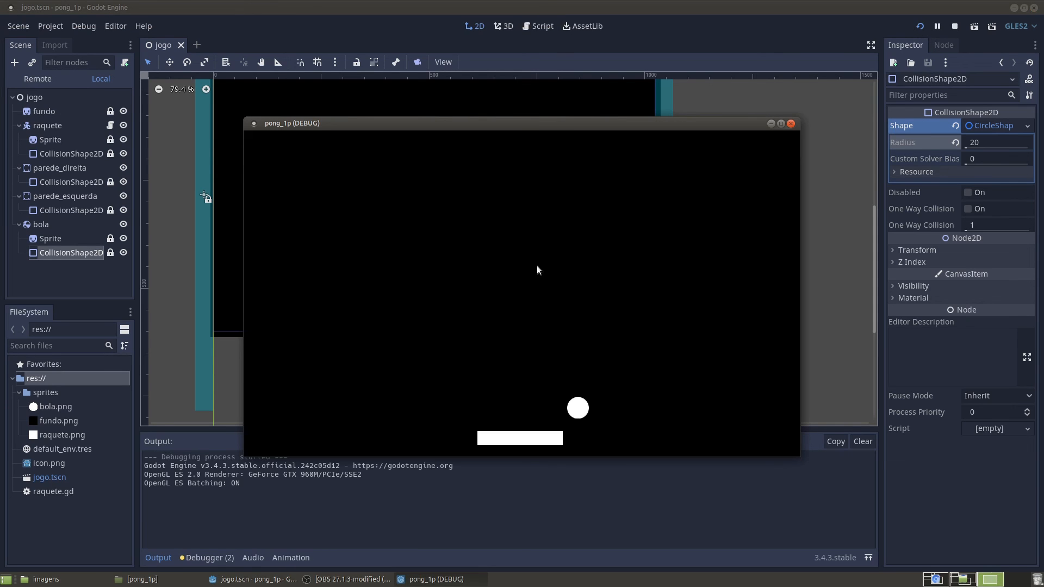
{"action": "left_click", "coordinate": [791, 124]}
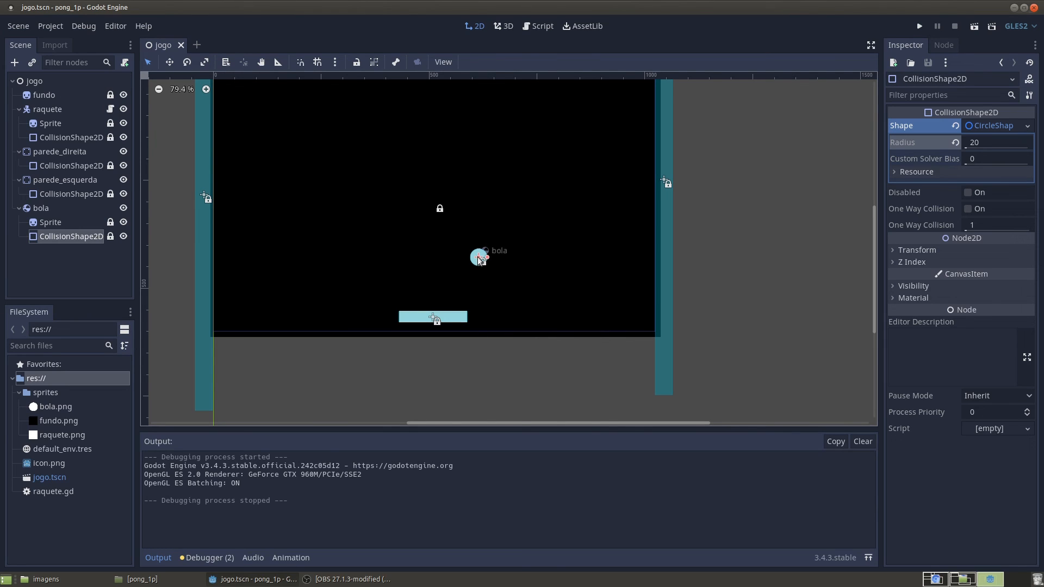
Step: Move bola above the paddle to about (521, 245), test the game again and close its window
{"action": "left_click_drag", "start_coordinate": [478, 256], "coordinate": [434, 180]}
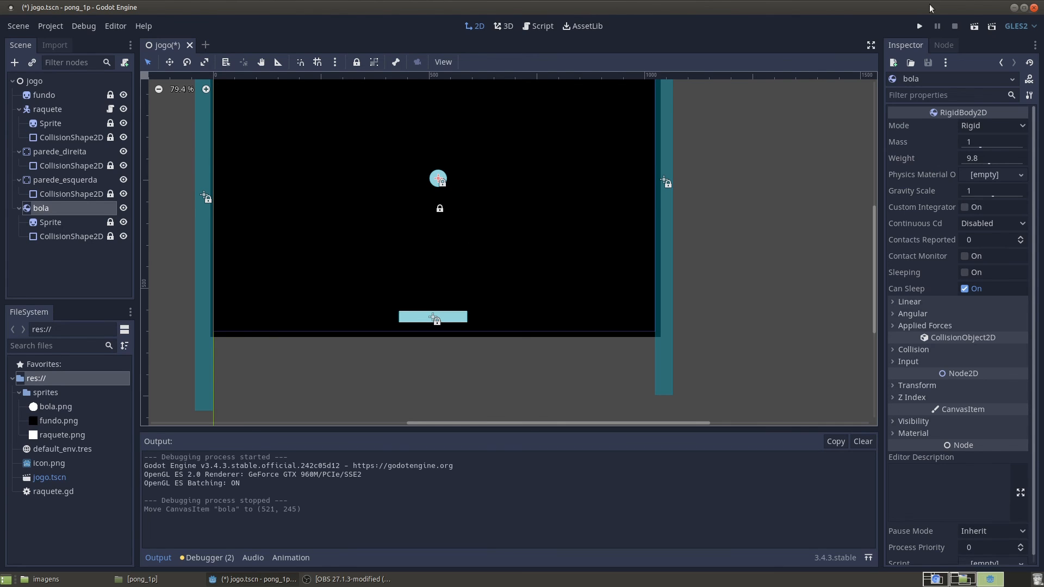
{"action": "left_click", "coordinate": [919, 26]}
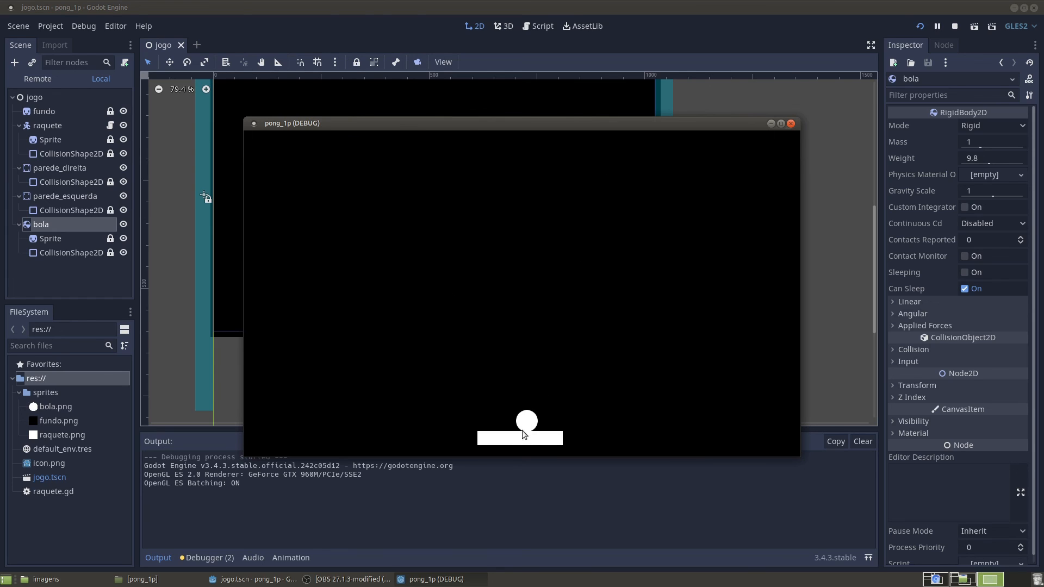
{"action": "left_click", "coordinate": [791, 124]}
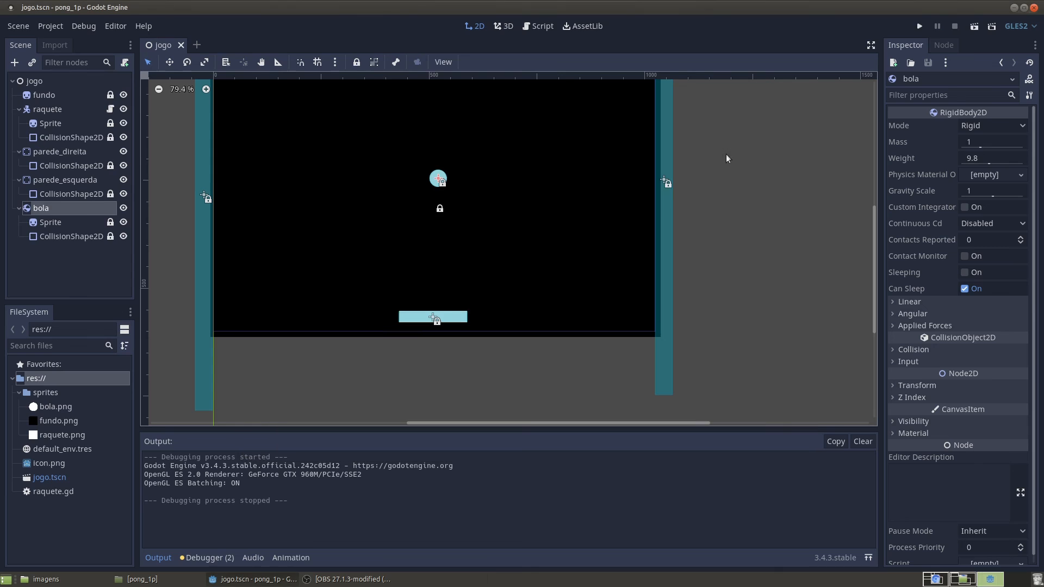